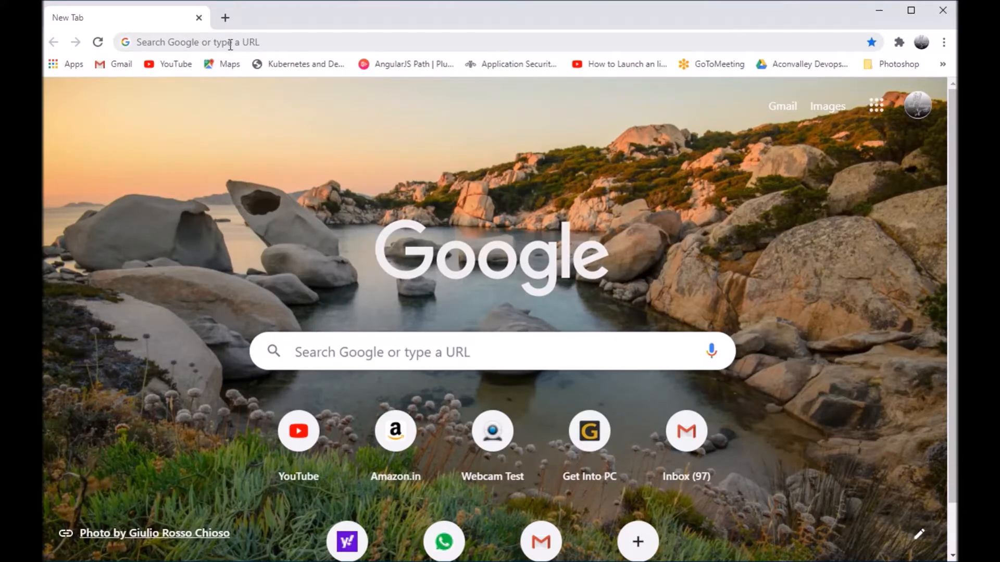
Search Google for "chrome web store" and open the store's Extensions section
{"action": "left_click", "coordinate": [230, 42]}
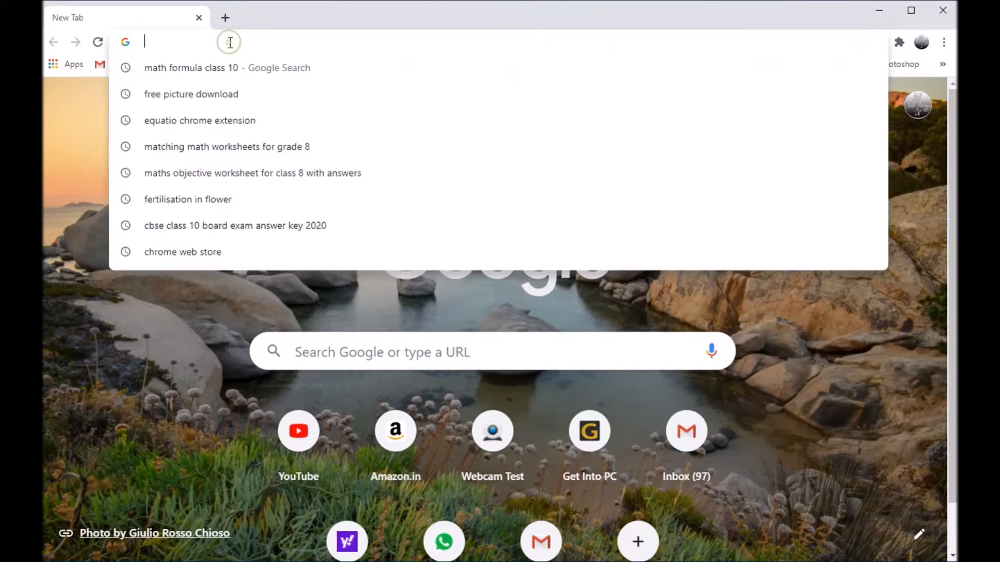
{"action": "type", "text": "chrome "}
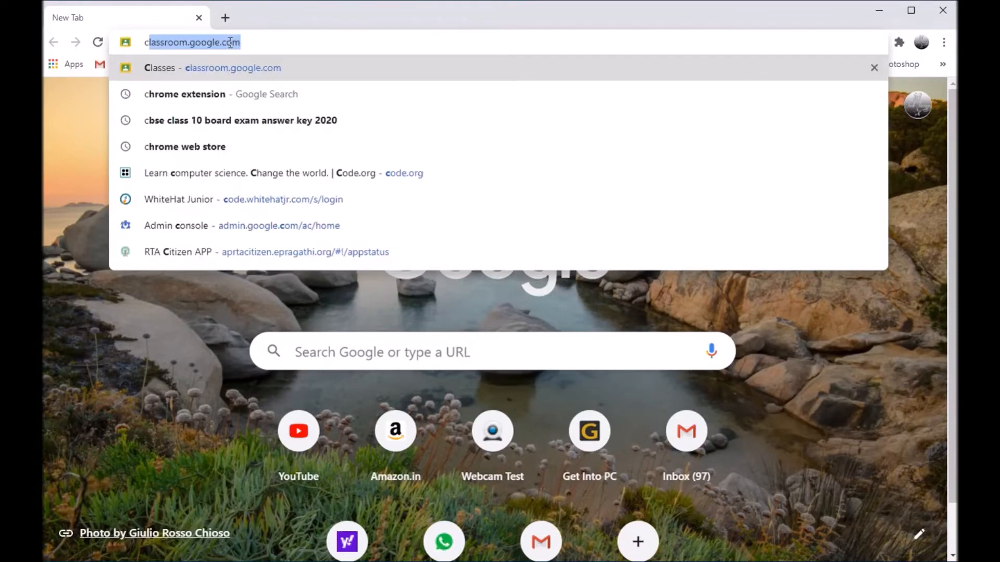
{"action": "type", "text": "web store"}
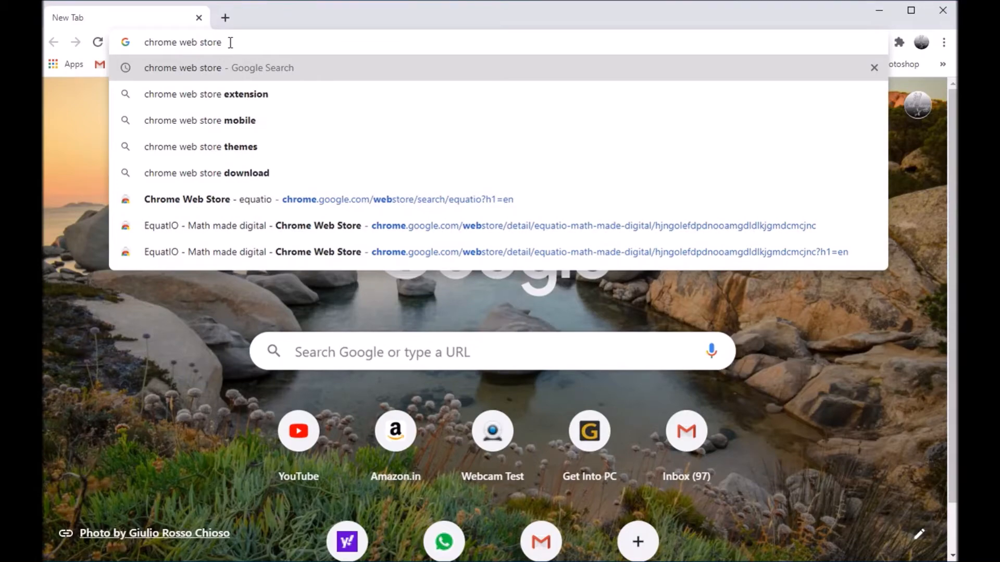
{"action": "key", "text": "Return"}
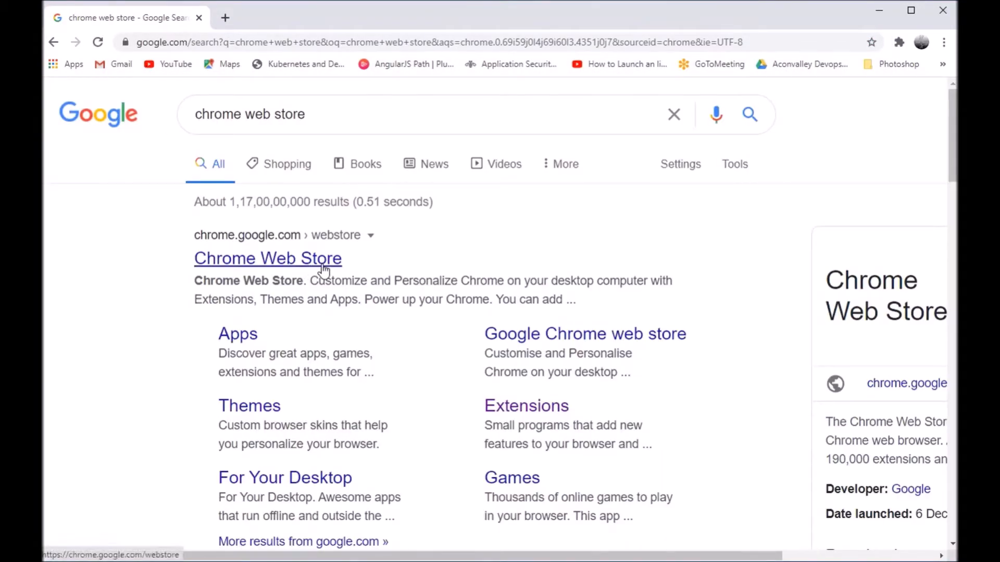
{"action": "left_click", "coordinate": [504, 411]}
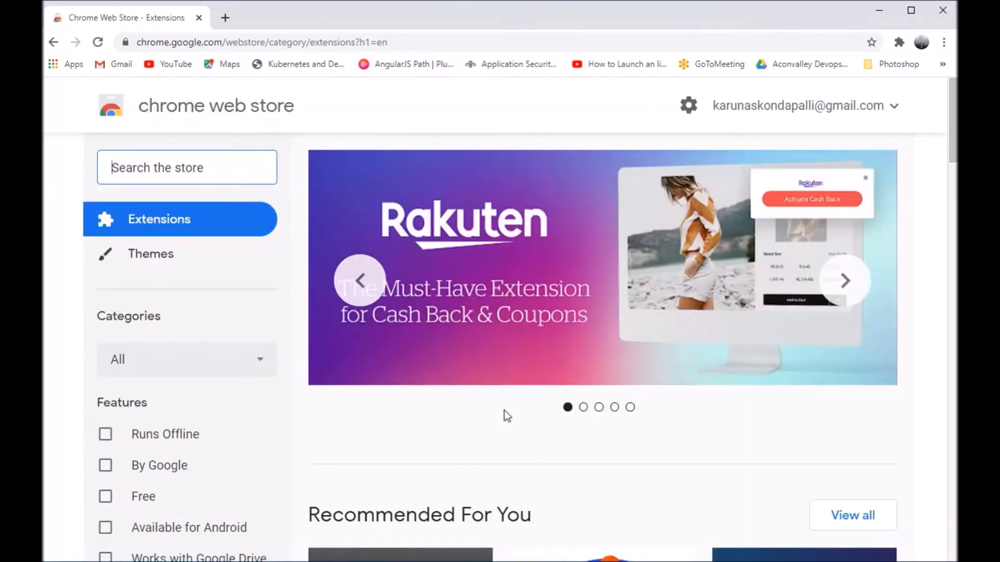
Search the store for "equatio" and open the "EquatIO - Math made digital" extension page
{"action": "left_click", "coordinate": [175, 169]}
{"action": "type", "text": "equatio"}
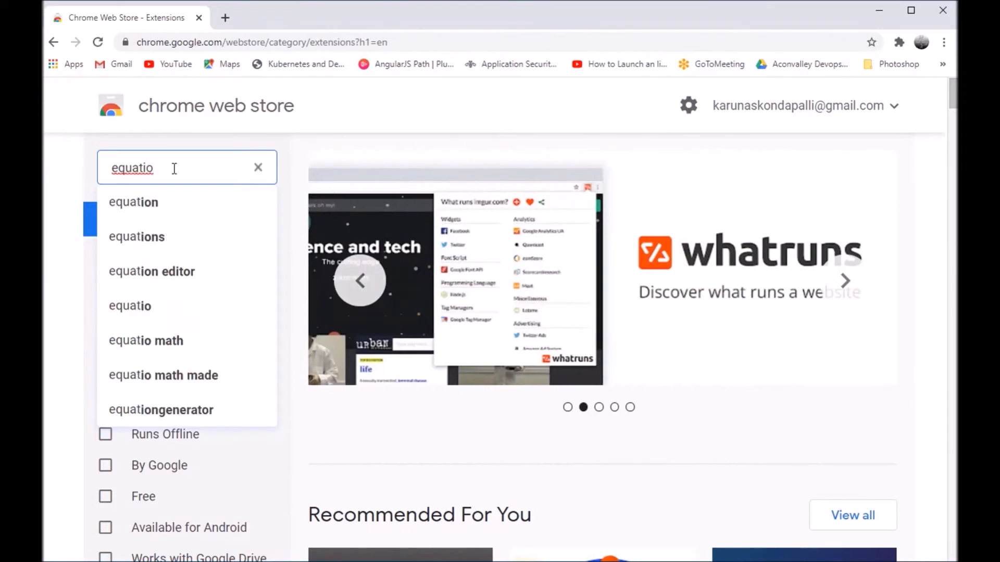
{"action": "key", "text": "Return"}
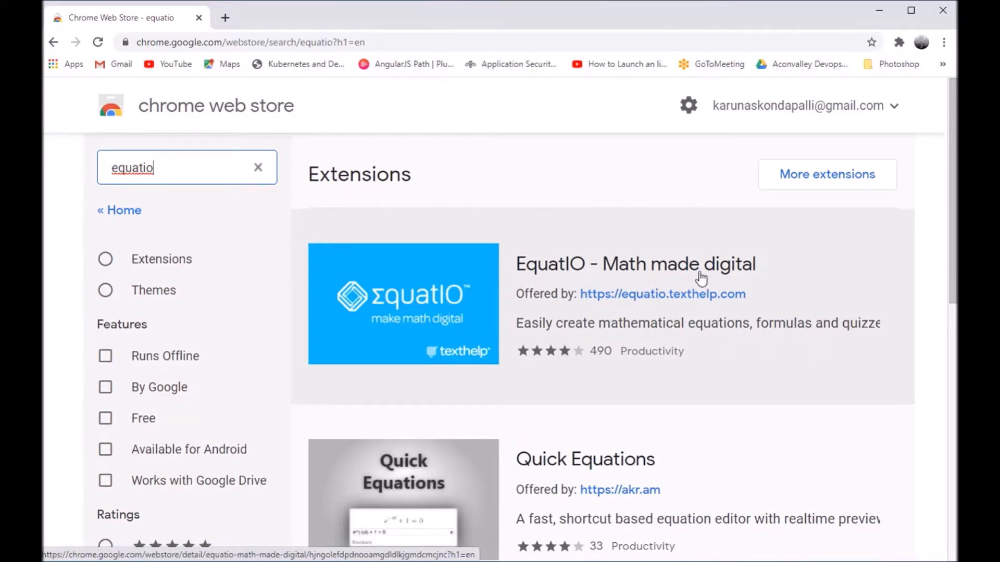
{"action": "left_click", "coordinate": [436, 290]}
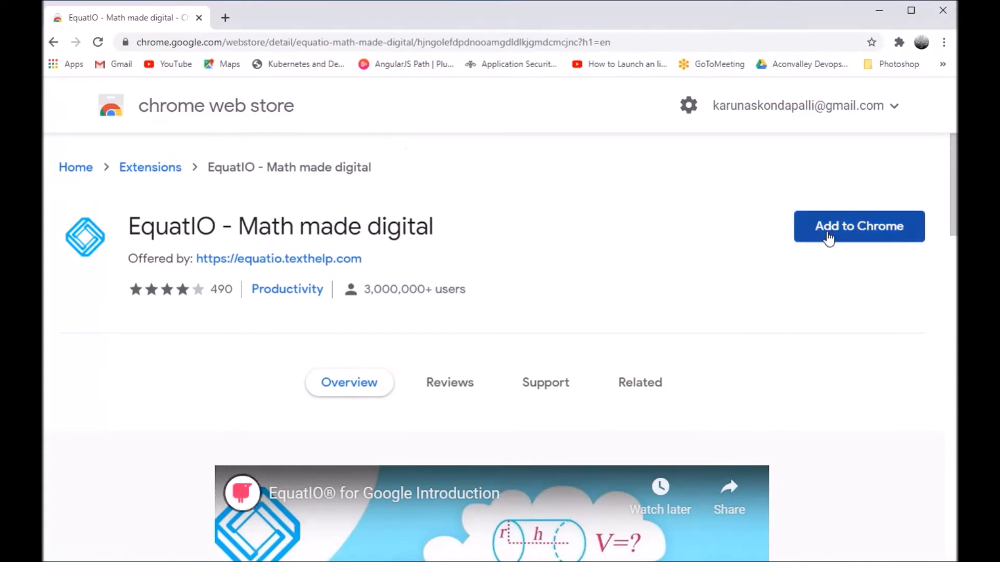
Add the EquatIO extension to Chrome, approve its permissions and dismiss the installation notice
{"action": "left_click", "coordinate": [828, 237]}
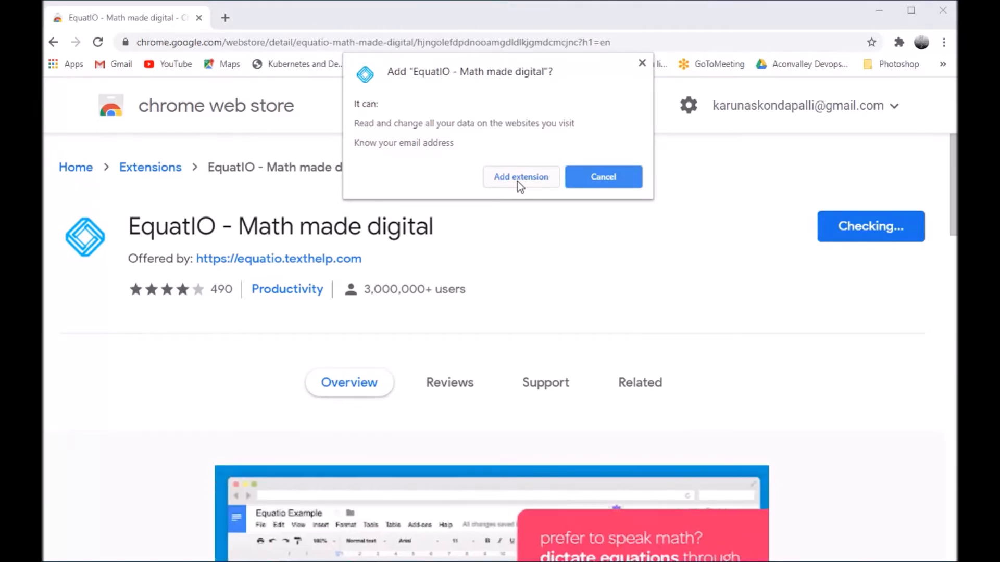
{"action": "left_click", "coordinate": [518, 182]}
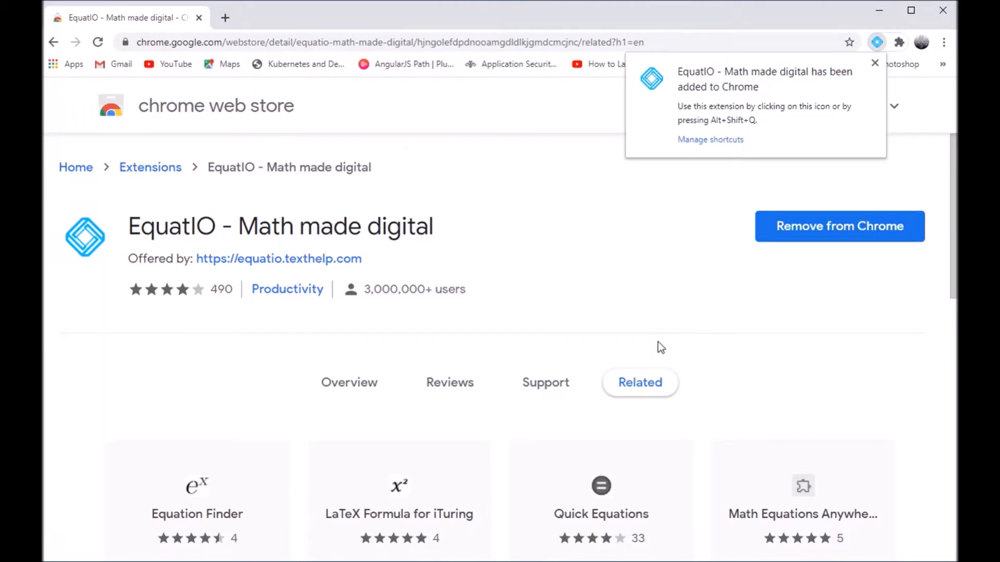
{"action": "left_click", "coordinate": [875, 63]}
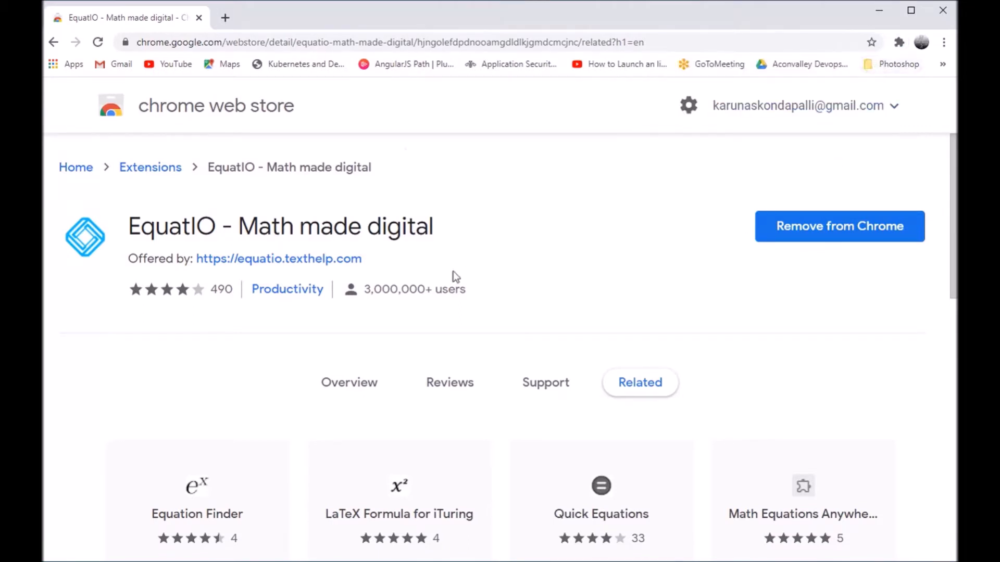
Open Google Docs from the Google apps in a new browser tab and switch from it to Google Forms
{"action": "left_click", "coordinate": [226, 18]}
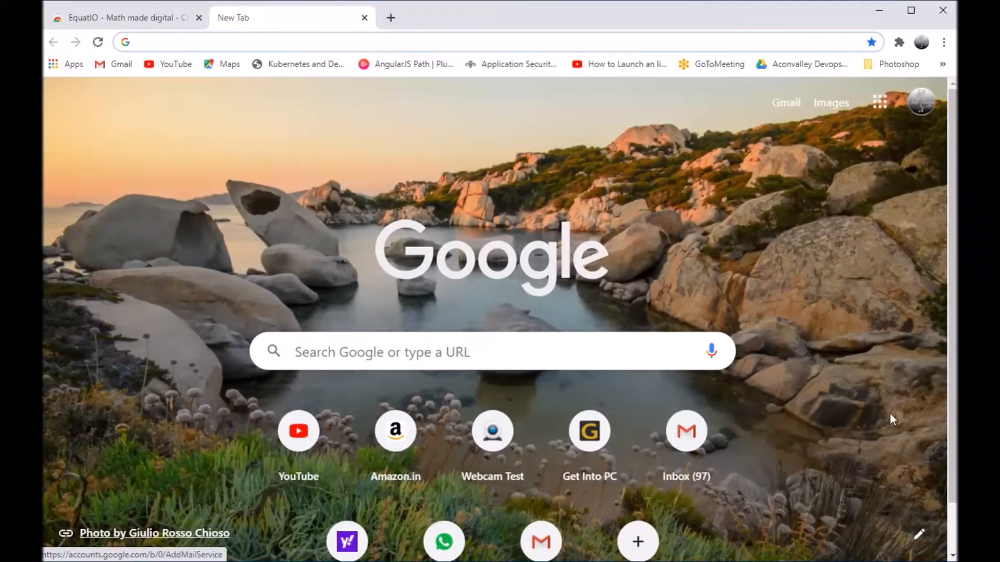
{"action": "left_click", "coordinate": [879, 103]}
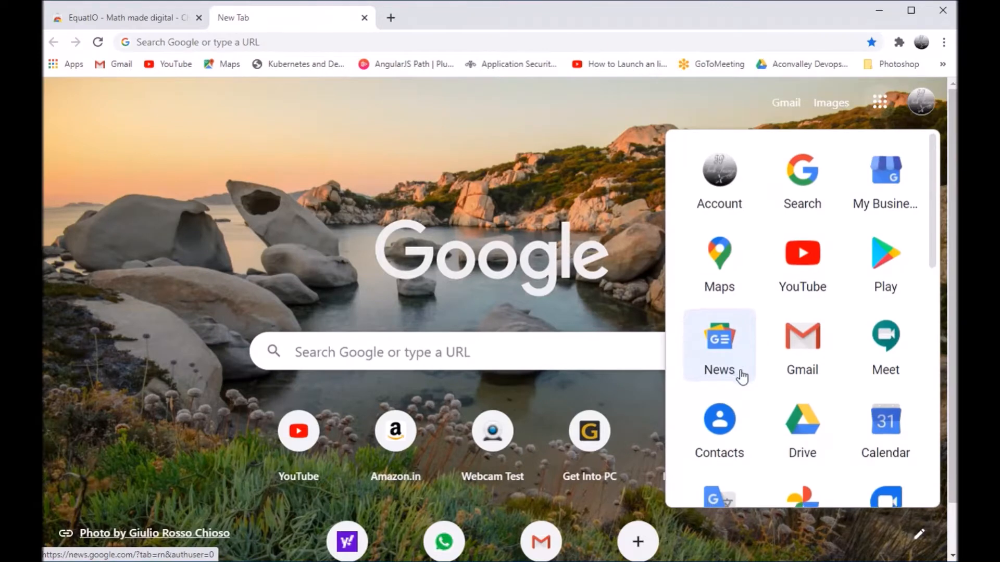
{"action": "scroll", "coordinate": [742, 376], "scroll_direction": "down", "scroll_amount": 6}
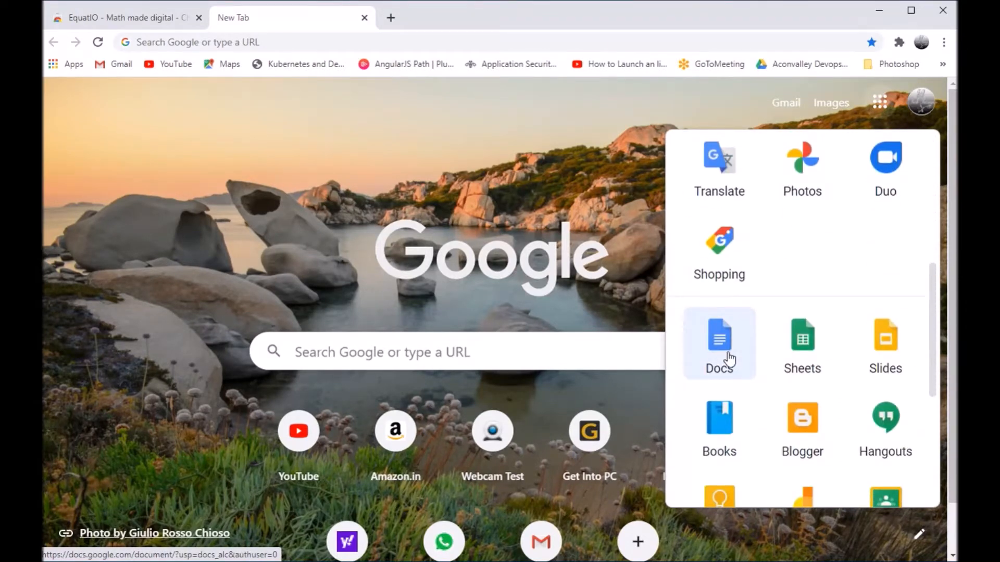
{"action": "left_click", "coordinate": [729, 358]}
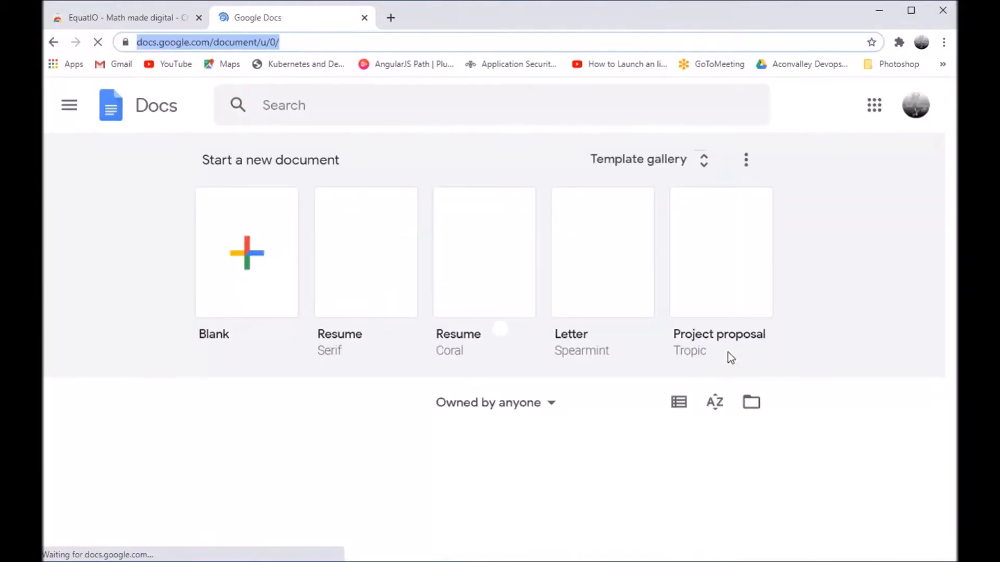
{"action": "left_click", "coordinate": [76, 120]}
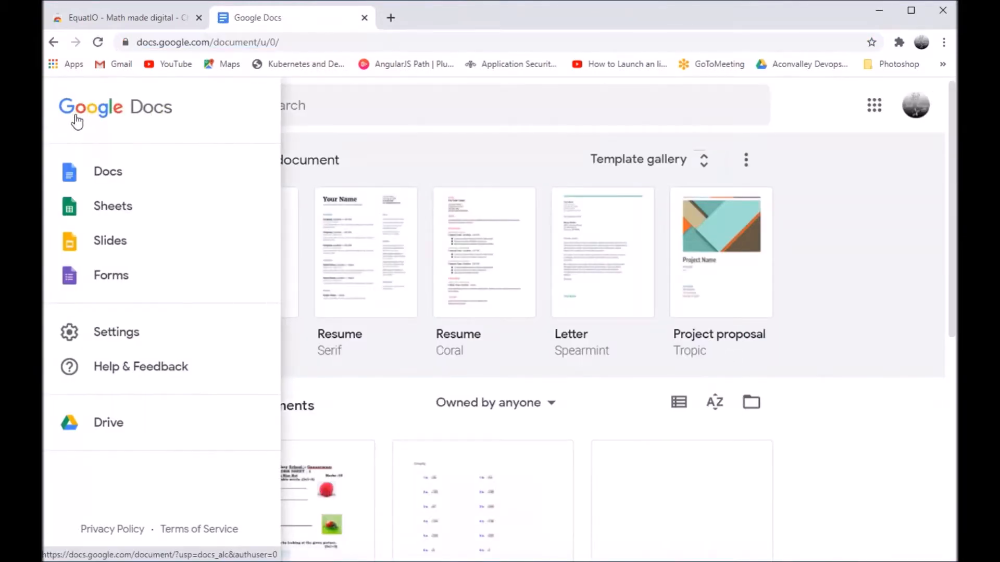
{"action": "left_click", "coordinate": [108, 277]}
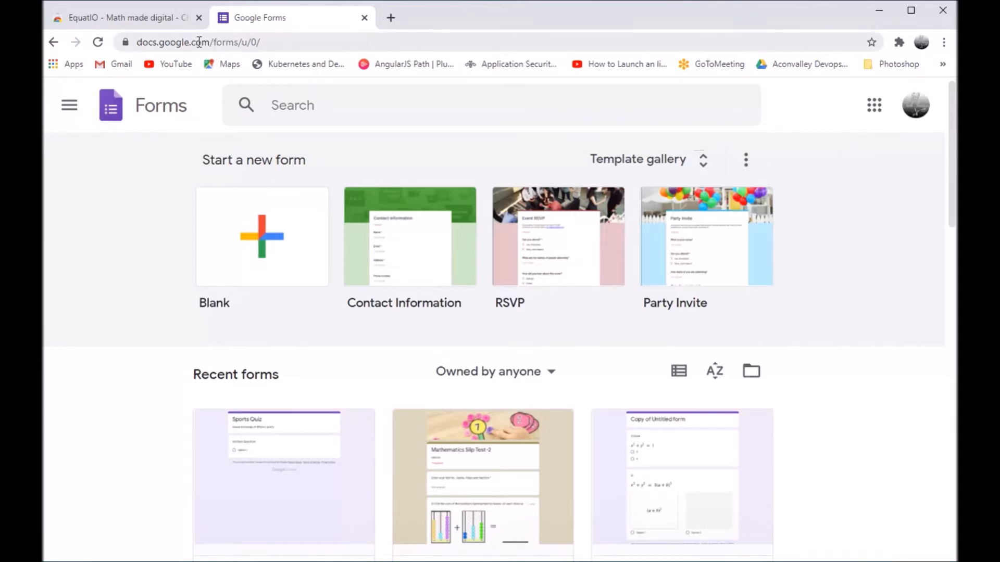
Search for "Google Forms" in another new tab and go to personal Google Forms through the Create result
{"action": "left_click", "coordinate": [390, 17]}
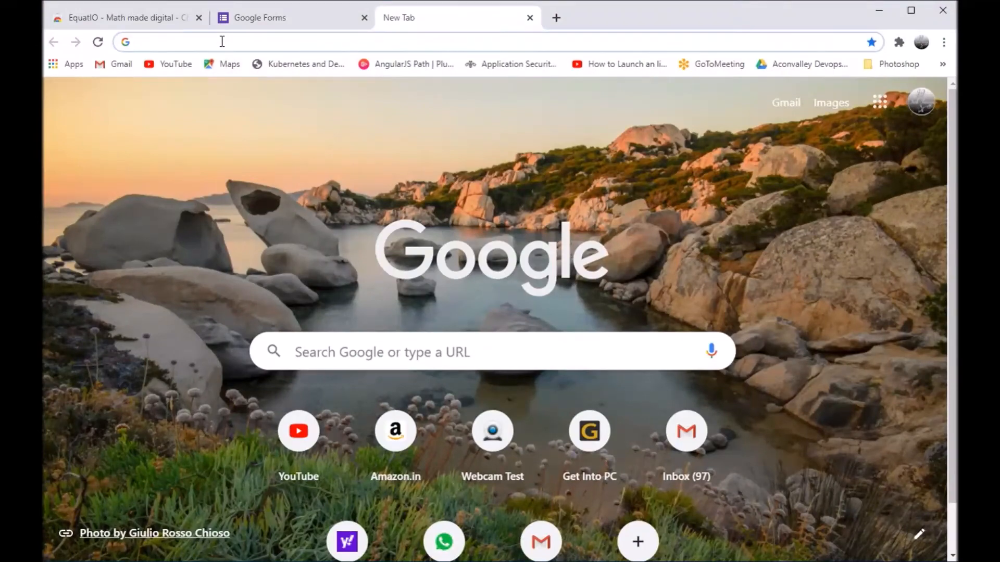
{"action": "type", "text": "G"}
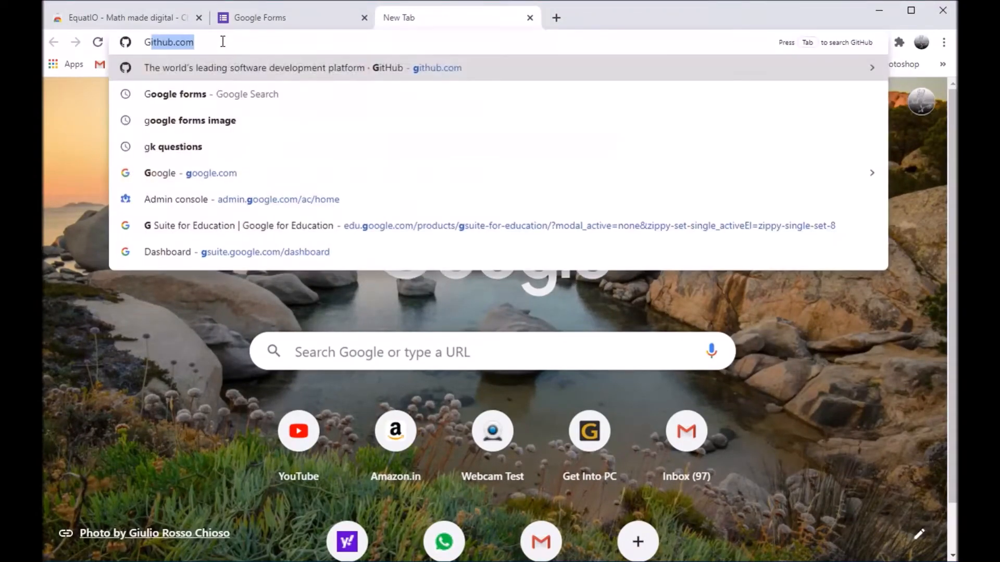
{"action": "type", "text": "oogle F"}
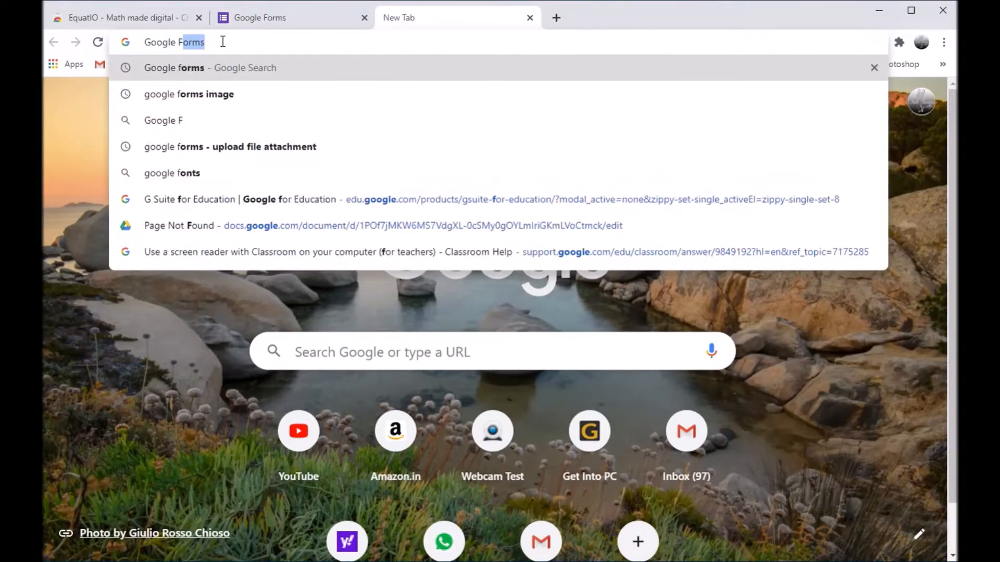
{"action": "type", "text": "orms"}
{"action": "key", "text": "Return"}
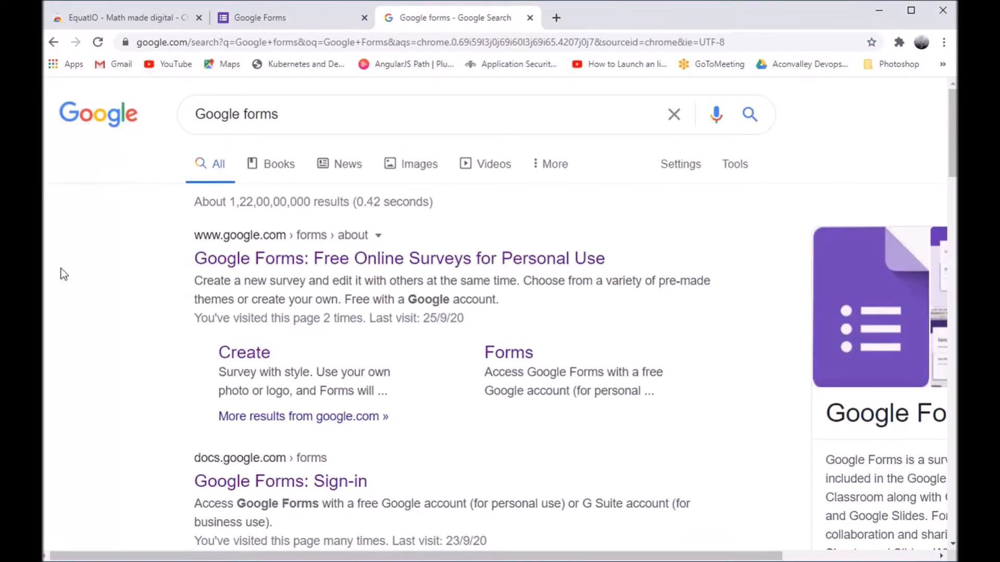
{"action": "left_click", "coordinate": [238, 357]}
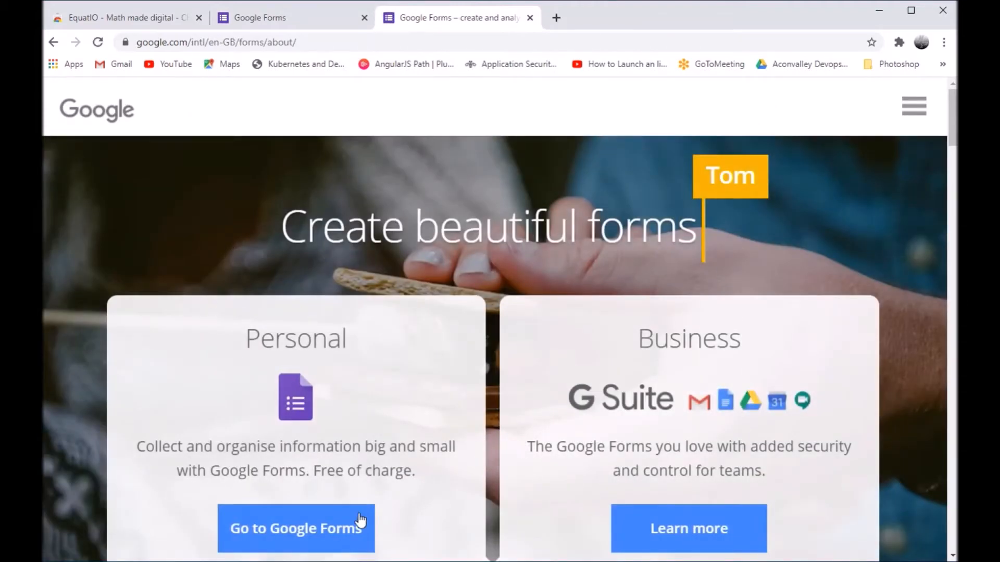
{"action": "left_click", "coordinate": [349, 531]}
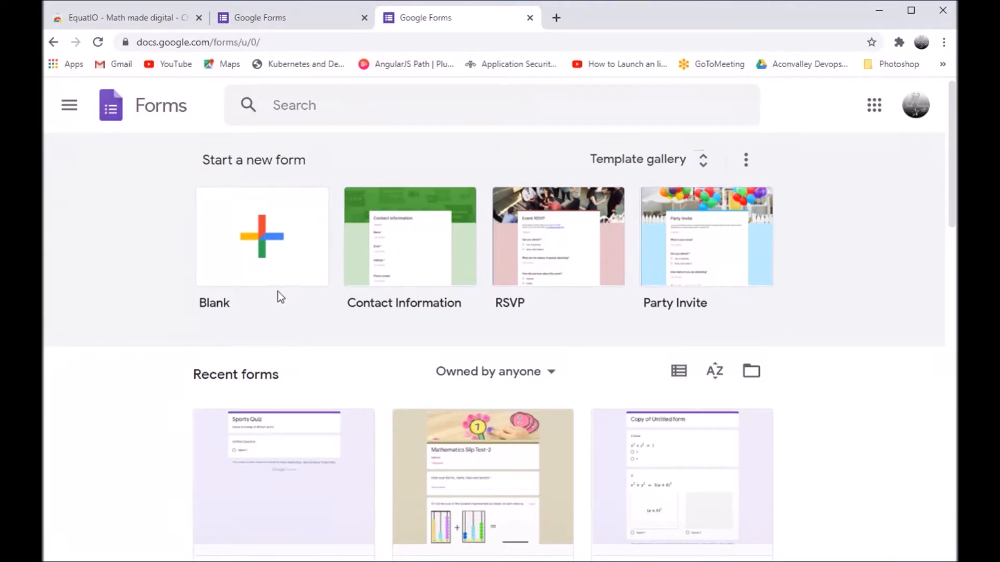
Create a blank form and title it "Mathematics Slip Test"
{"action": "left_click", "coordinate": [264, 272]}
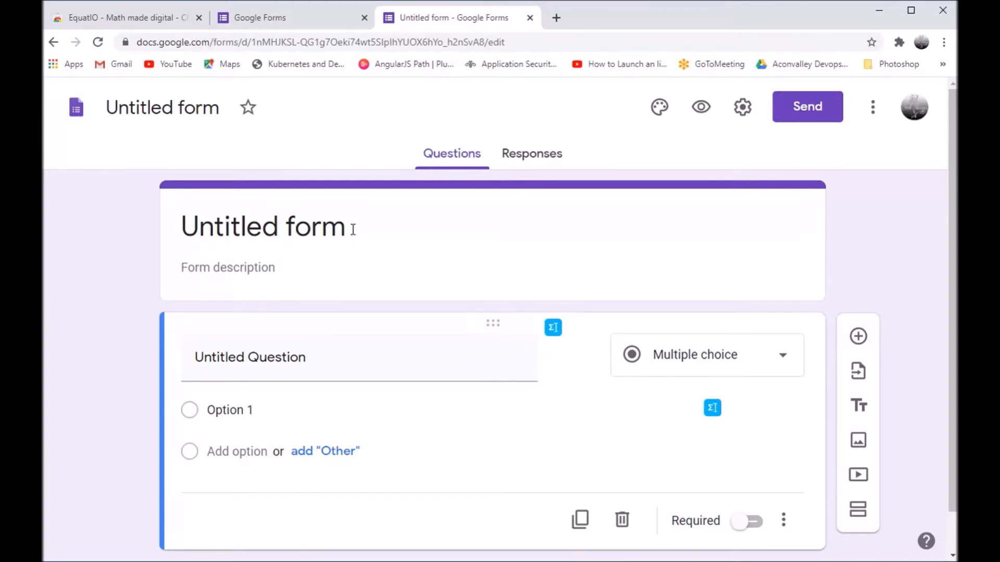
{"action": "left_click", "coordinate": [241, 227]}
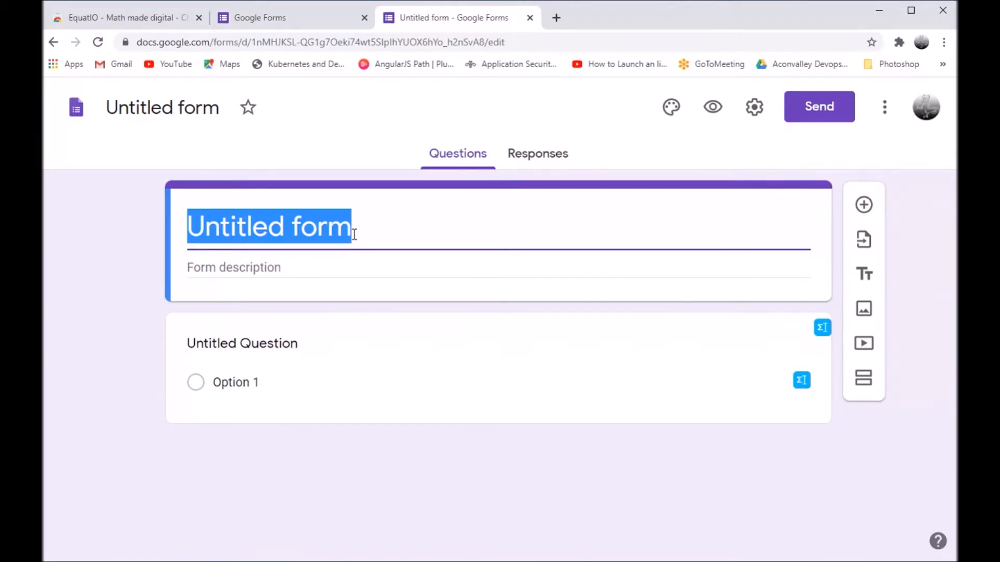
{"action": "type", "text": "M"}
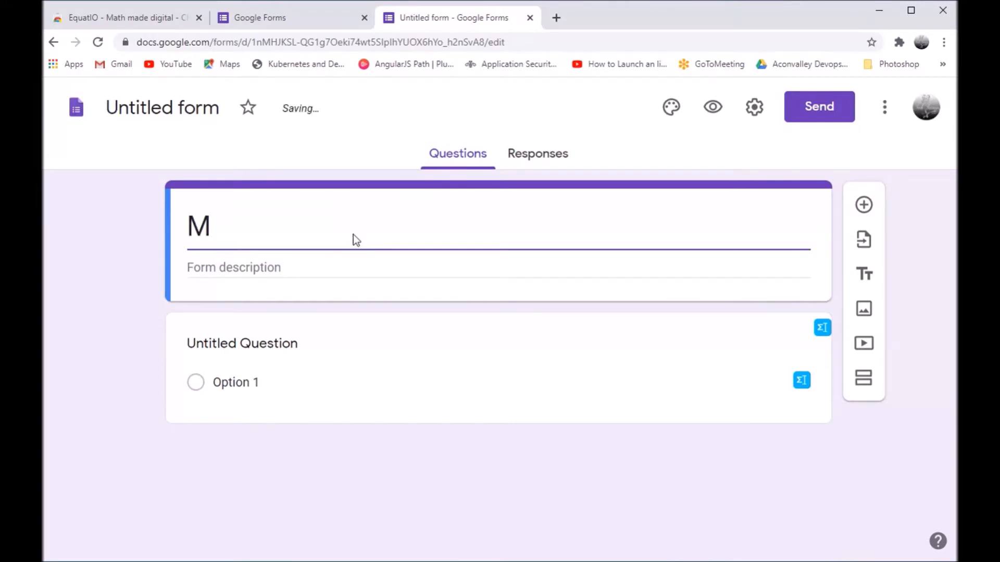
{"action": "type", "text": "athematics"}
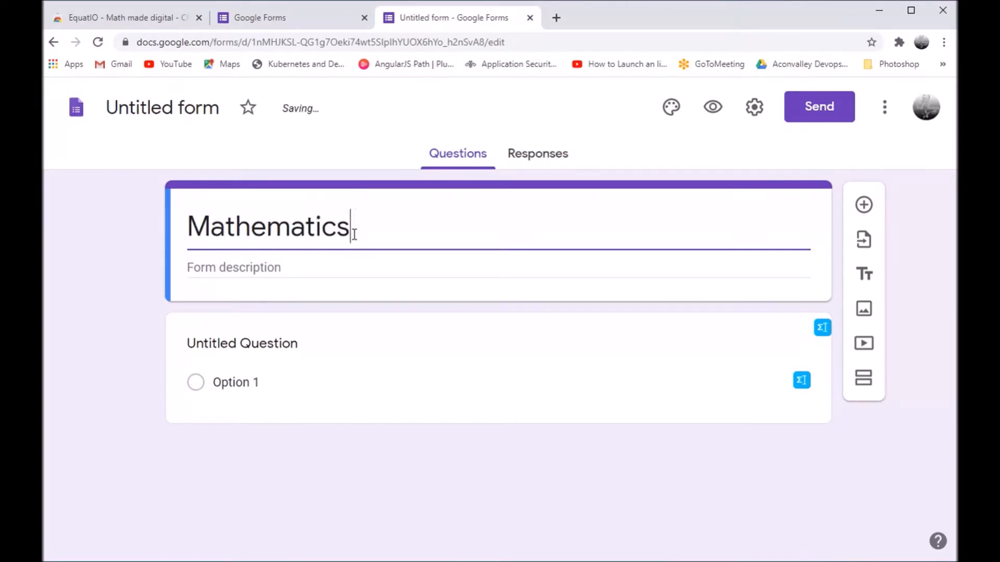
{"action": "type", "text": " Slip "}
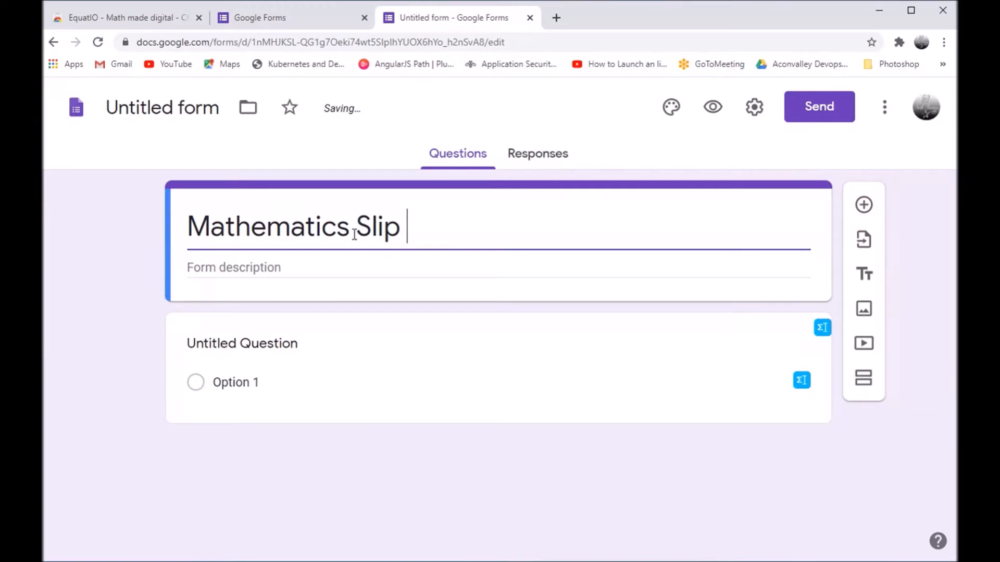
{"action": "type", "text": "Test"}
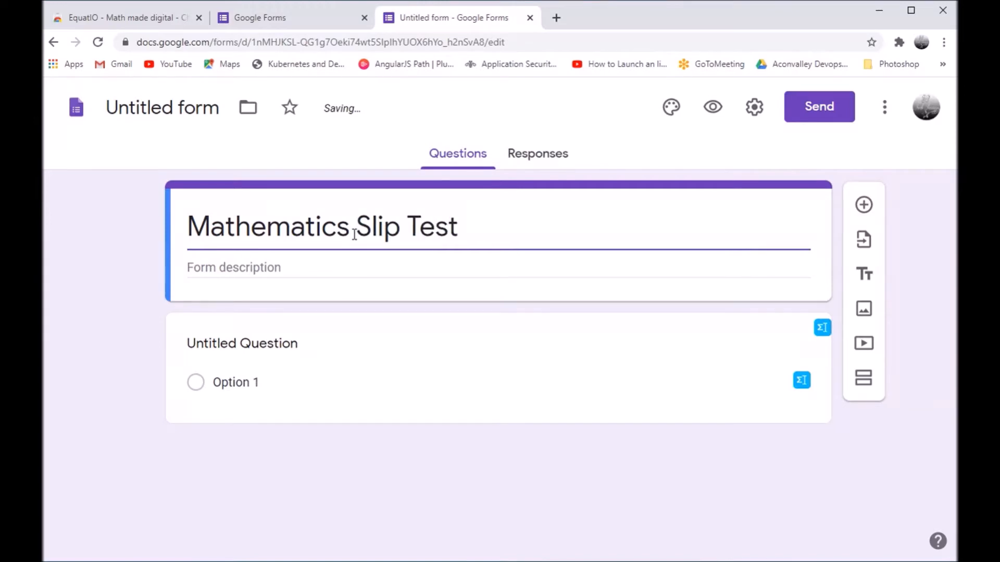
Enter "Class 8" as the form description and name the form file "Mathematics Slip Test"
{"action": "left_click", "coordinate": [251, 268]}
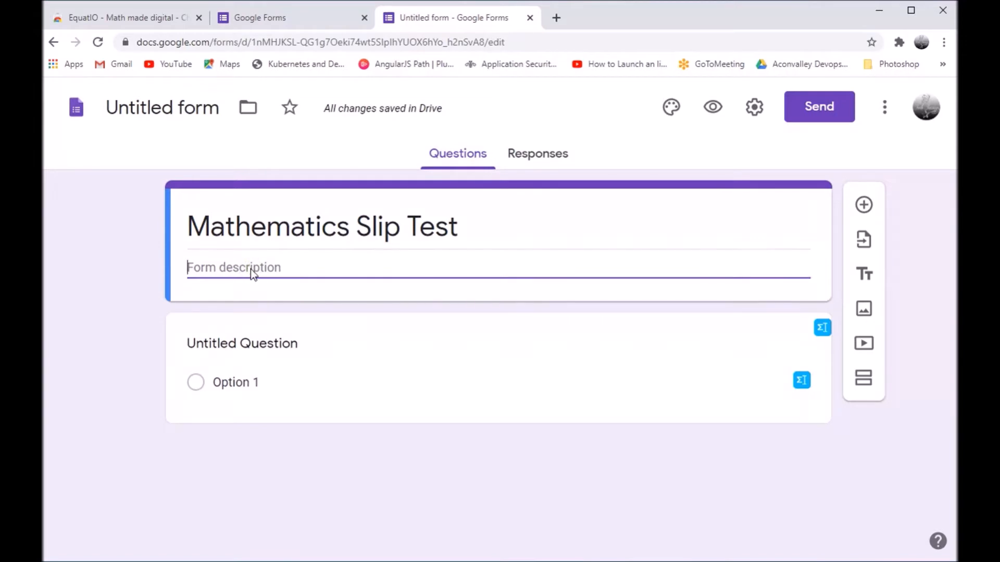
{"action": "type", "text": "Class 8"}
{"action": "left_click", "coordinate": [138, 106]}
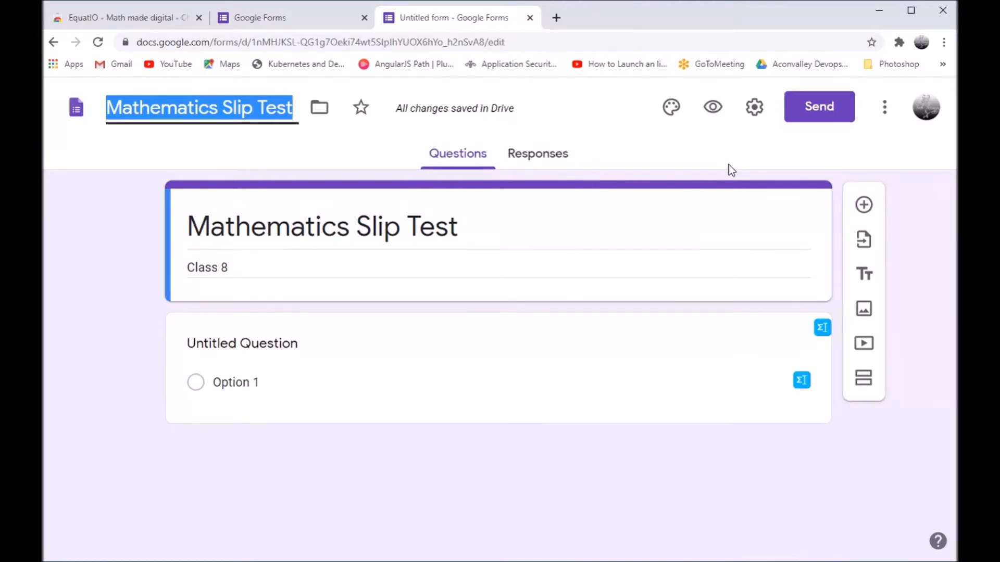
Check the EquatIO entry on Chrome's extensions page and return to the form
{"action": "left_click", "coordinate": [944, 46]}
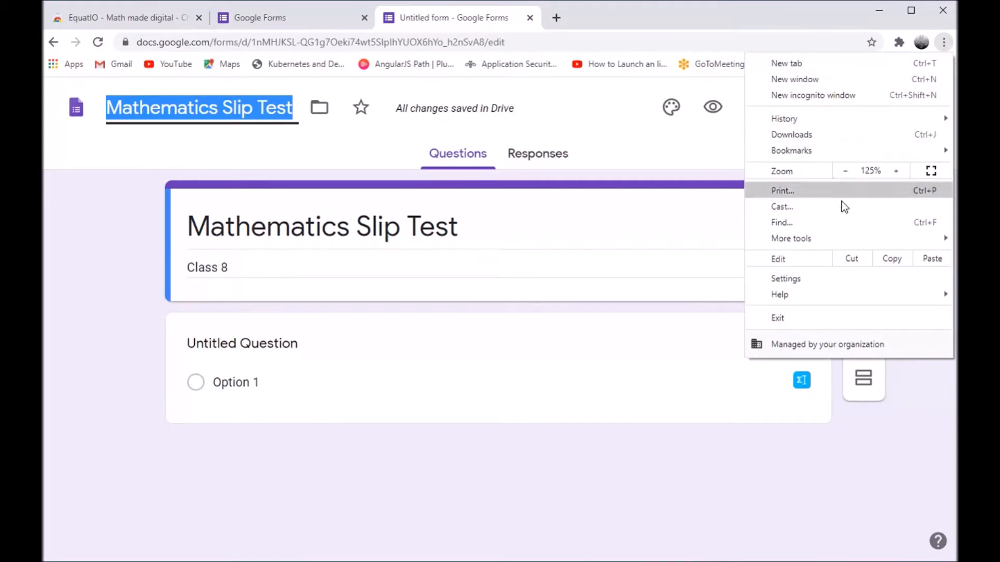
{"action": "mouse_move", "coordinate": [828, 244]}
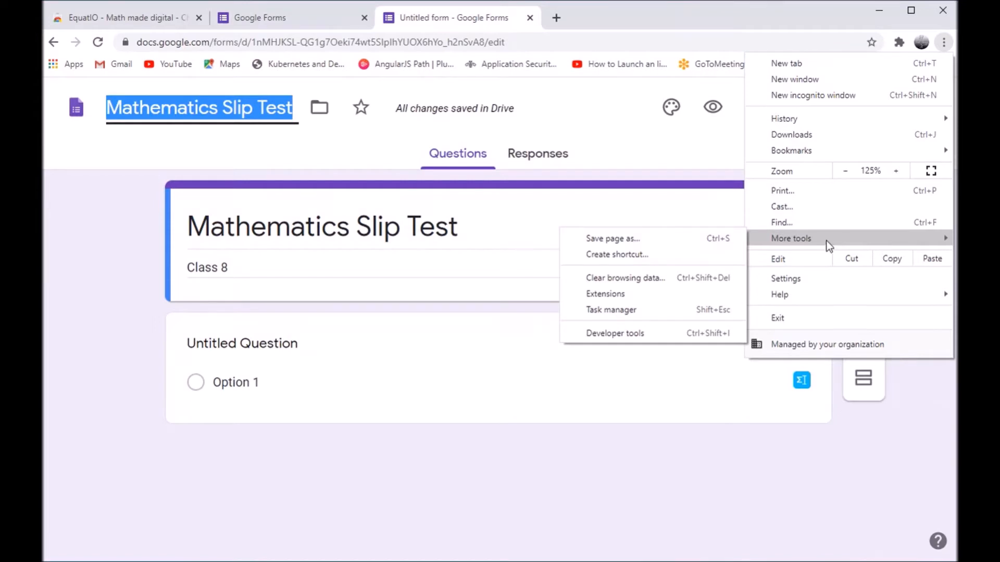
{"action": "left_click", "coordinate": [698, 296]}
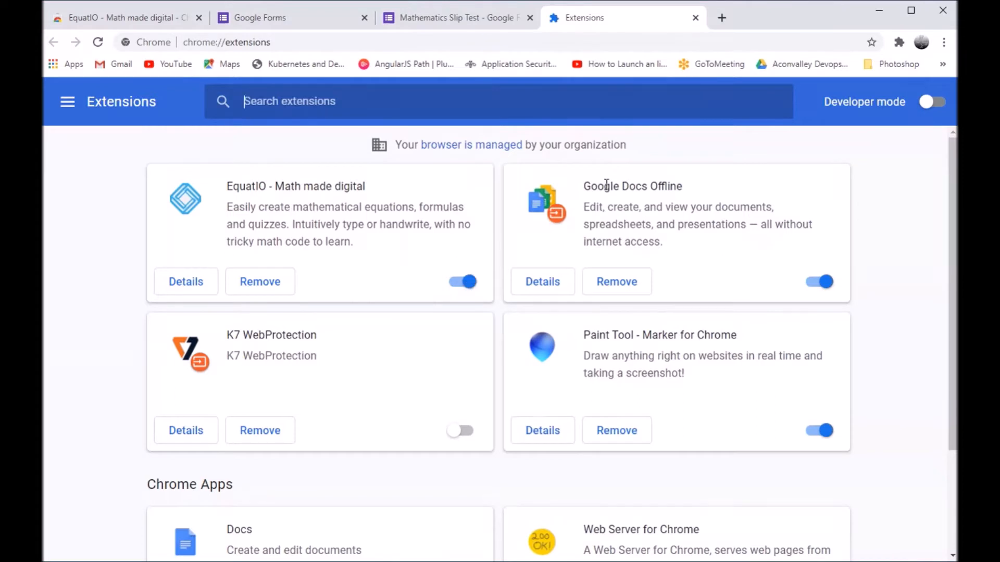
{"action": "left_click", "coordinate": [696, 18]}
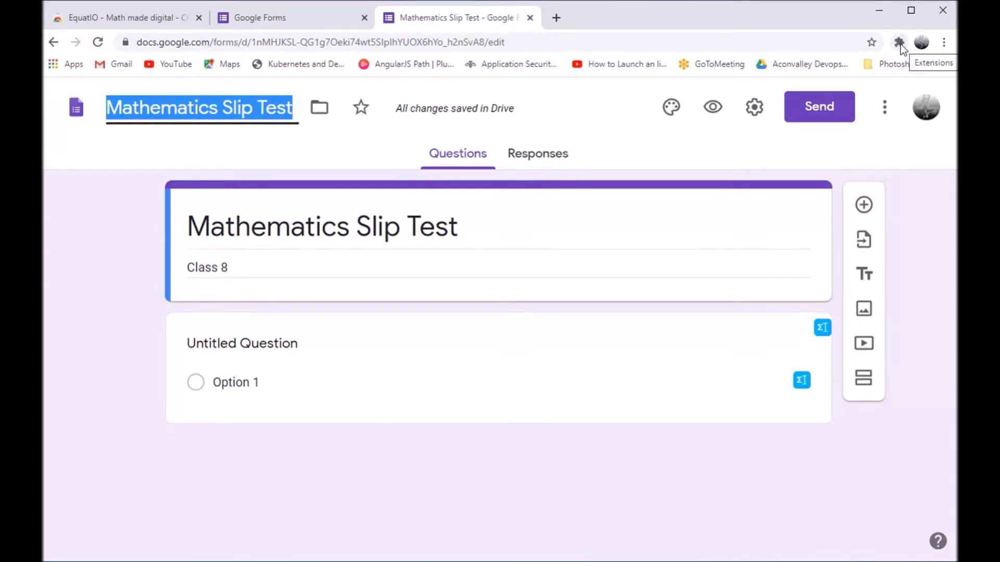
Look through the EquatIO options in Chrome's extensions list and return to the form's untitled question
{"action": "left_click", "coordinate": [900, 43]}
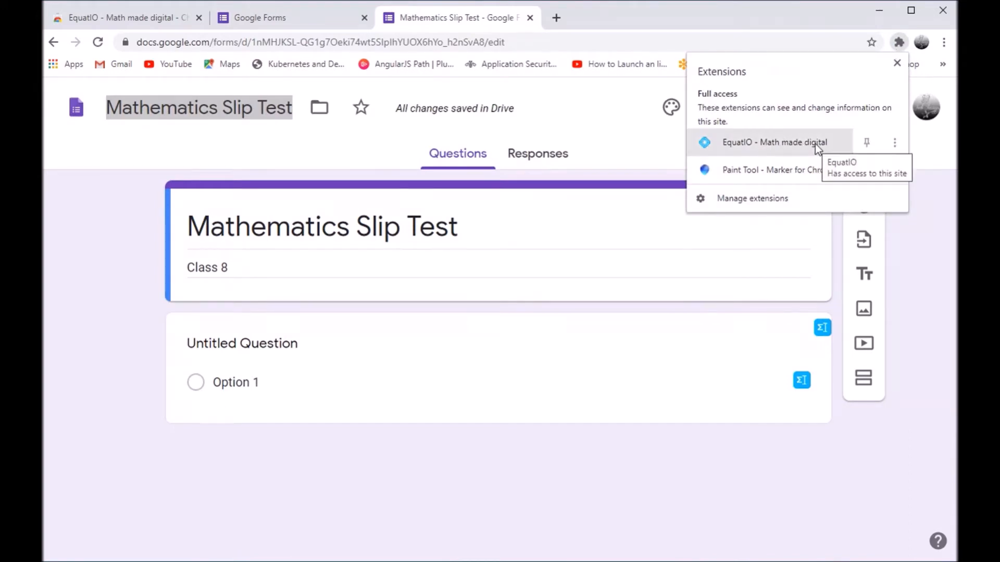
{"action": "left_click", "coordinate": [895, 148]}
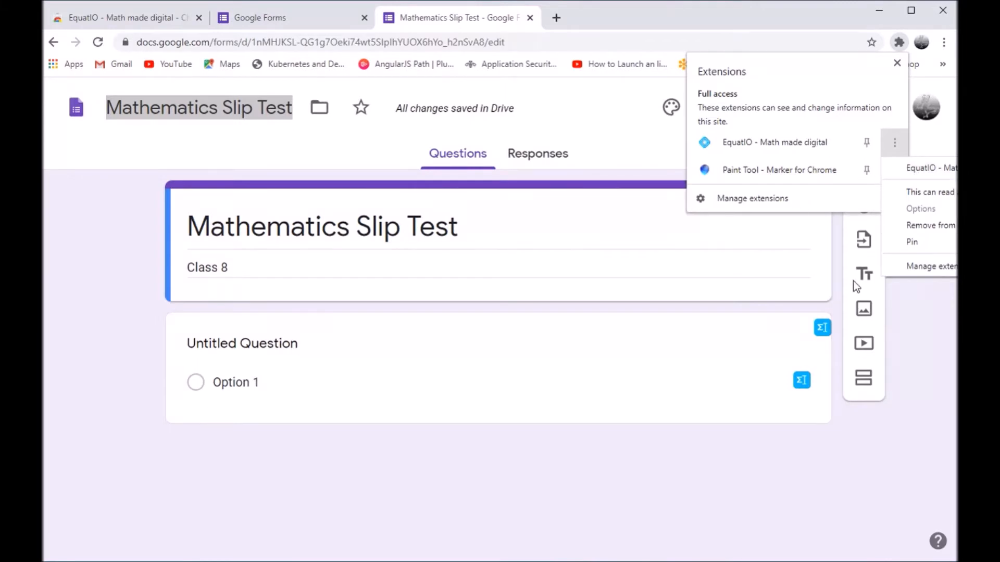
{"action": "left_click", "coordinate": [741, 318]}
{"action": "left_click", "coordinate": [741, 319]}
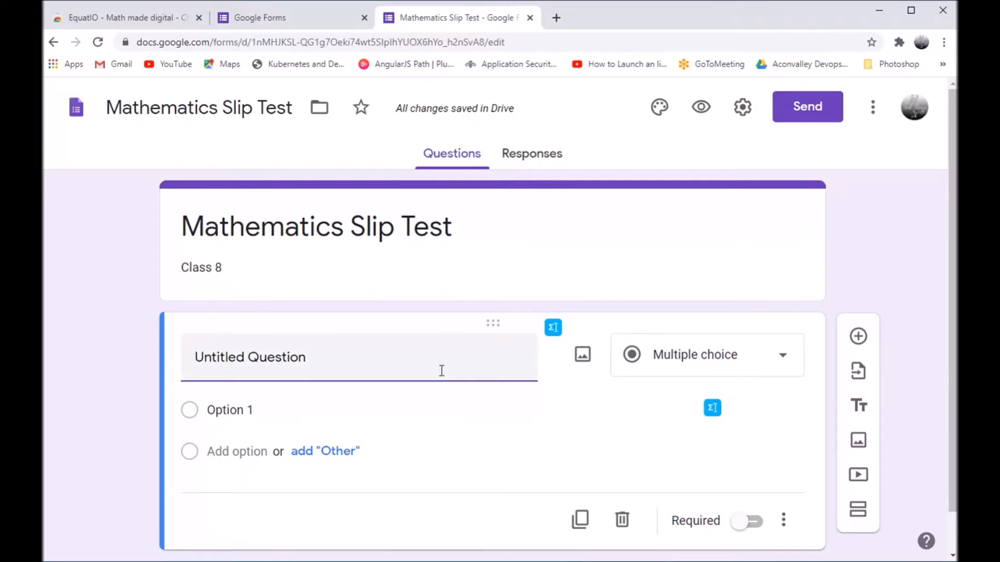
In the form settings, limit respondents to 1 response and enable the progress bar
{"action": "left_click", "coordinate": [742, 110]}
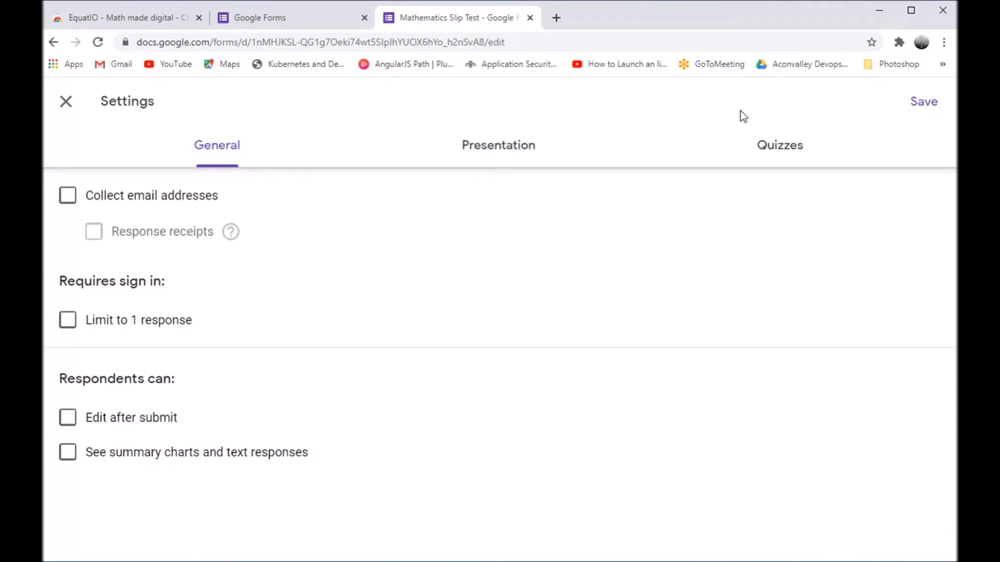
{"action": "left_click", "coordinate": [68, 324]}
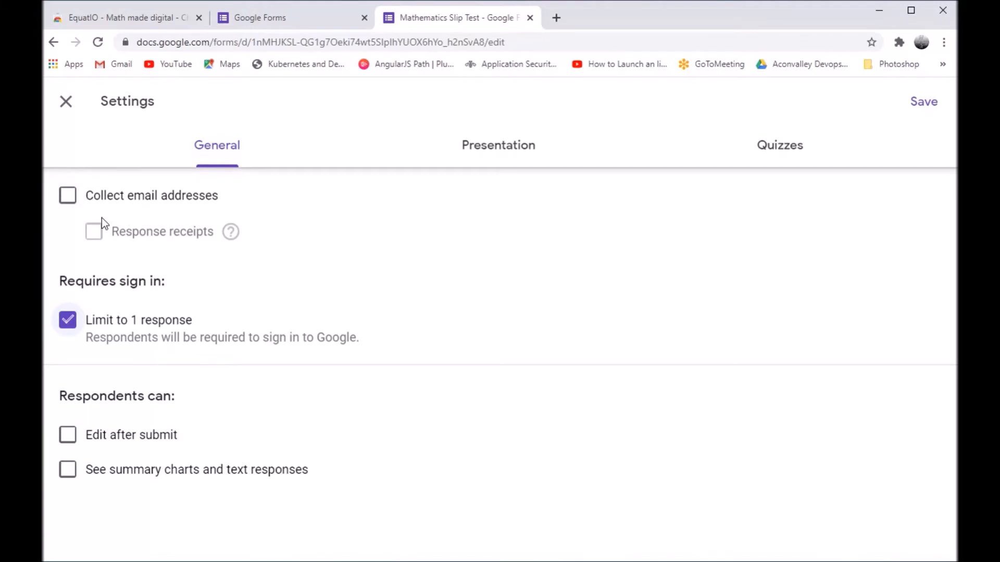
{"action": "left_click", "coordinate": [518, 157]}
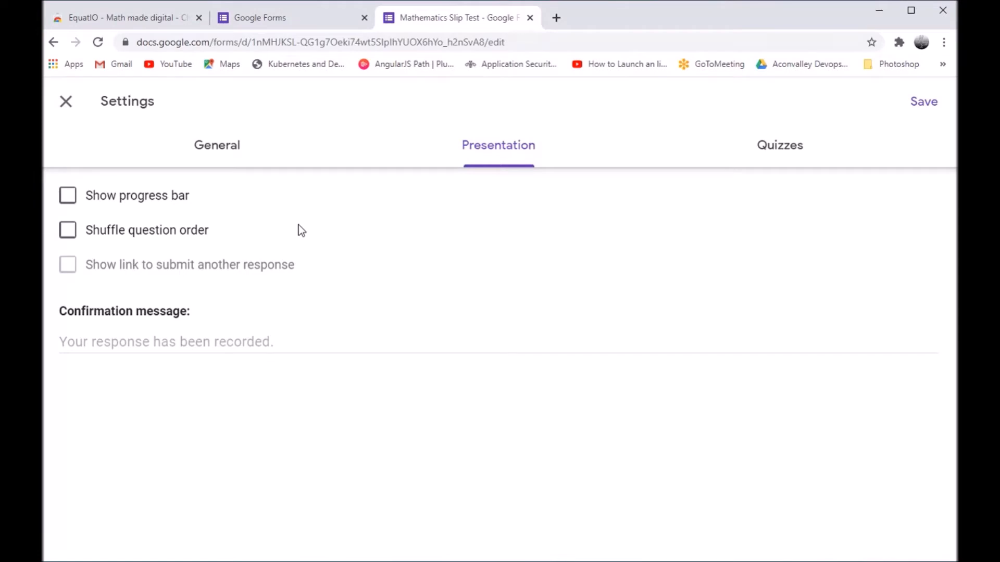
{"action": "left_click", "coordinate": [69, 203]}
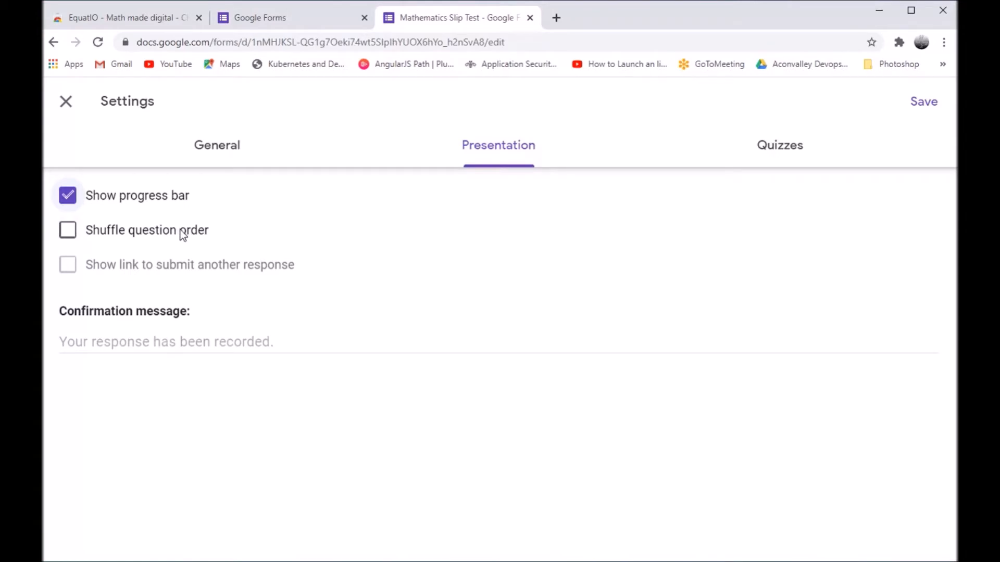
Make the form a quiz and save the form settings
{"action": "left_click", "coordinate": [780, 152]}
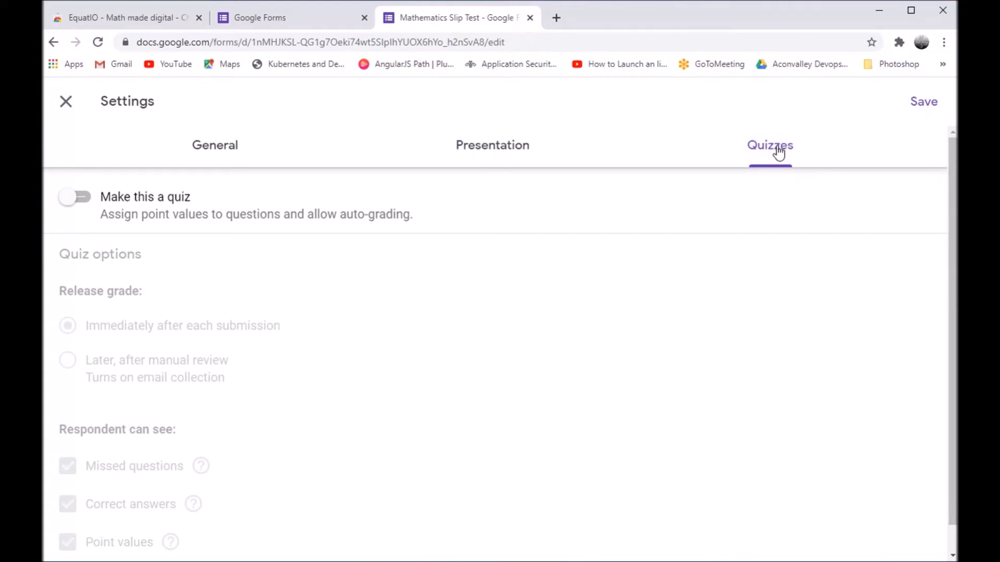
{"action": "left_click", "coordinate": [72, 206]}
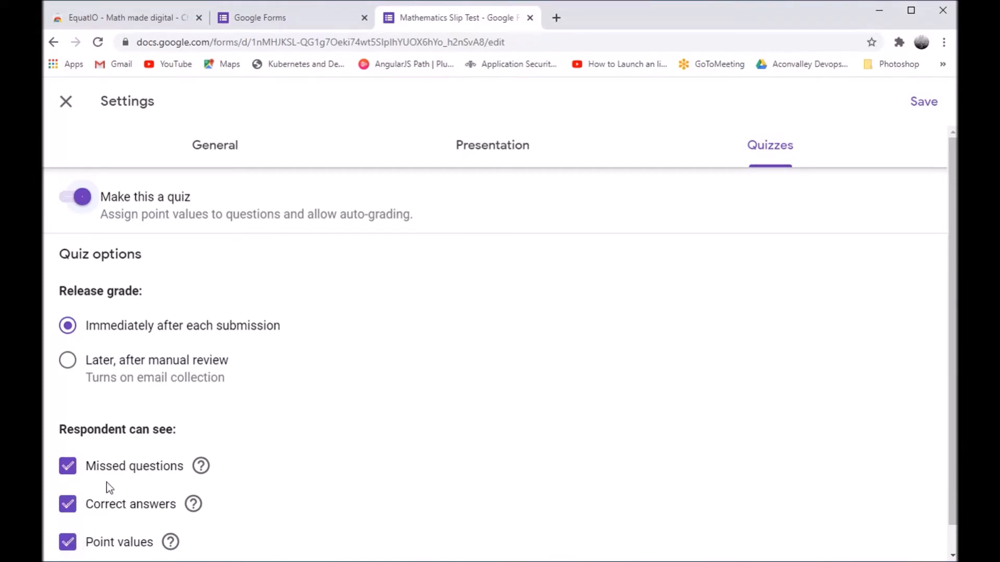
{"action": "left_click", "coordinate": [931, 103]}
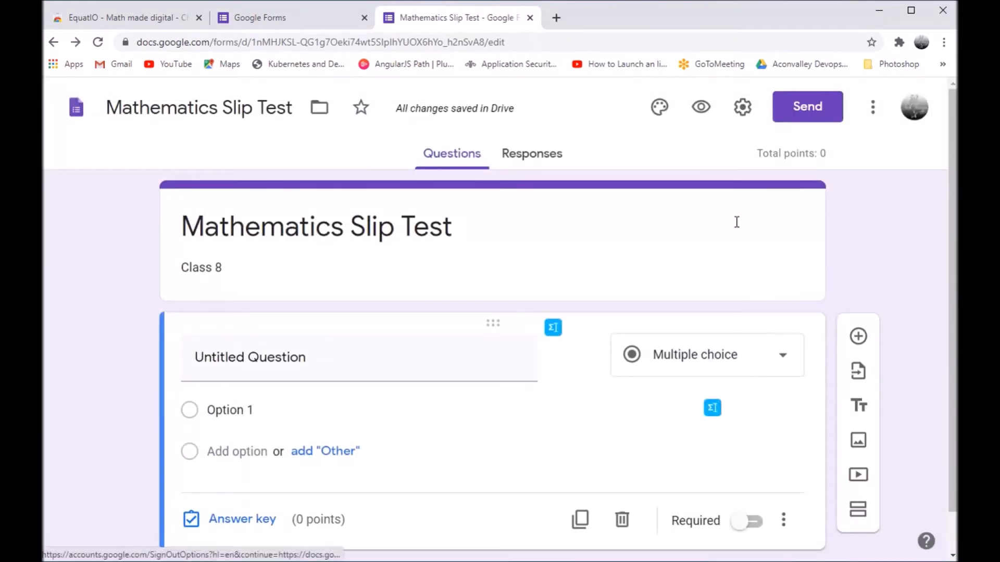
{"action": "left_click", "coordinate": [872, 108]}
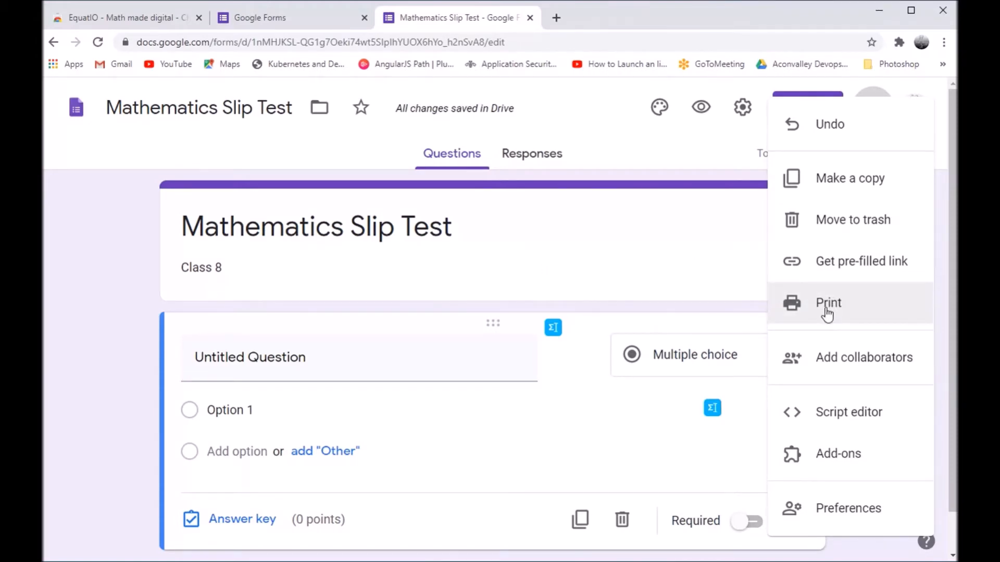
{"action": "left_click", "coordinate": [613, 255]}
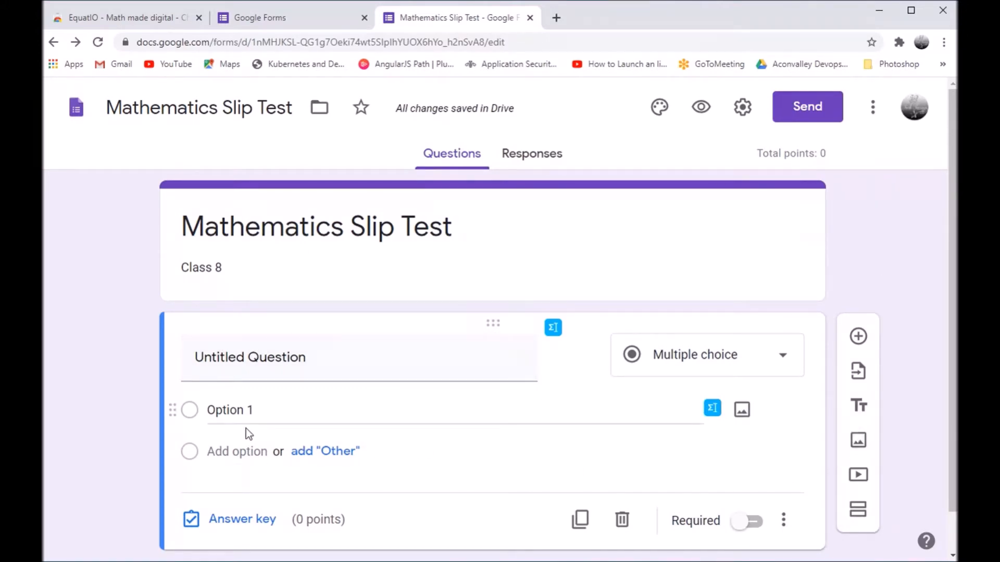
Customize the form theme with the purple spheres header image from Work and School and the darkest purple background color
{"action": "left_click", "coordinate": [659, 110]}
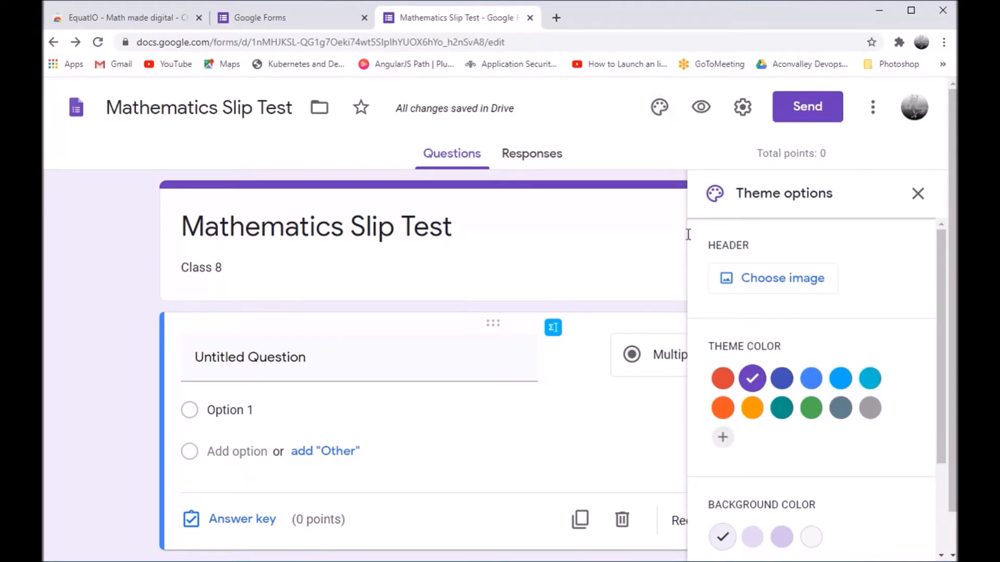
{"action": "left_click", "coordinate": [759, 284]}
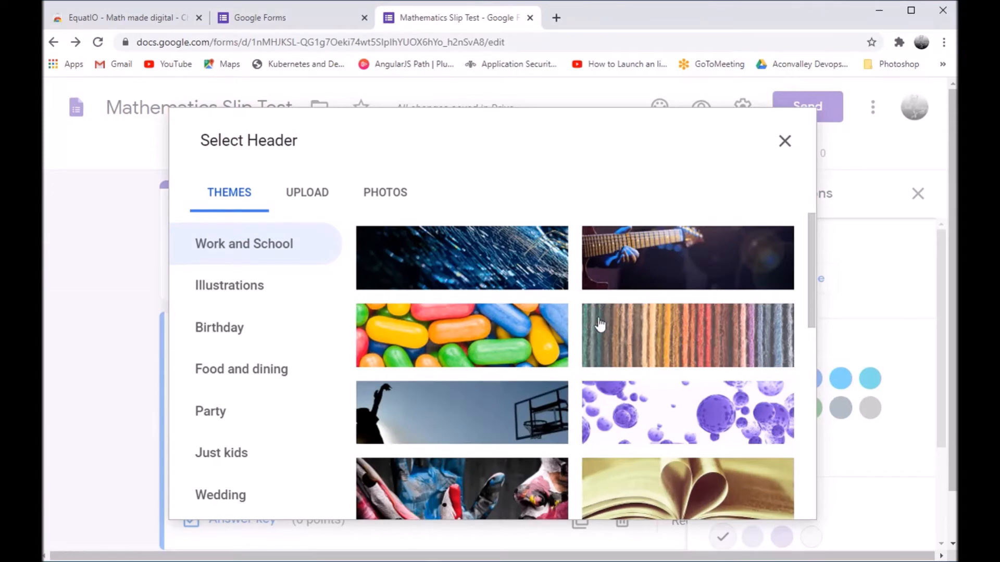
{"action": "left_click", "coordinate": [654, 422]}
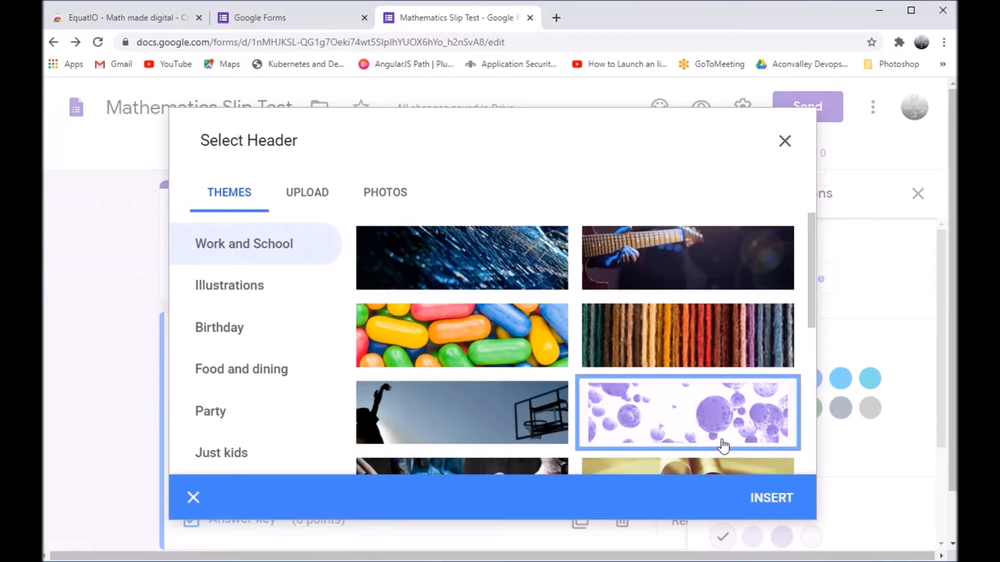
{"action": "left_click", "coordinate": [771, 500]}
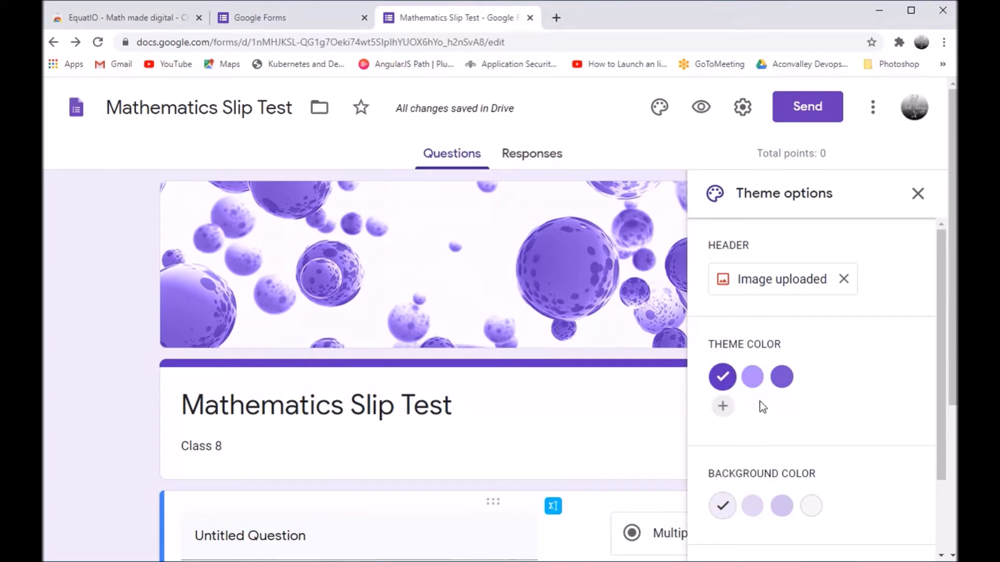
{"action": "left_click", "coordinate": [782, 507]}
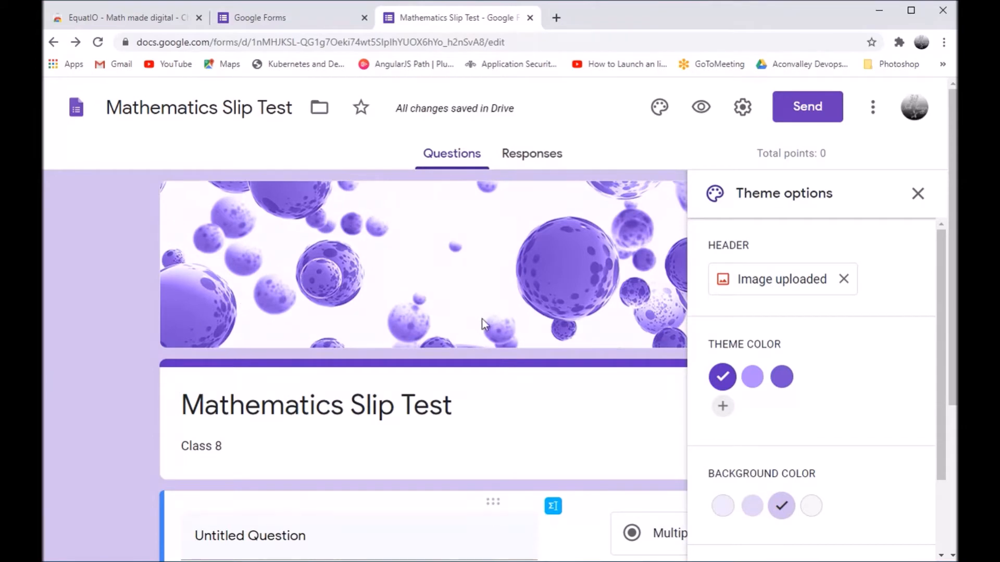
{"action": "left_click", "coordinate": [916, 204]}
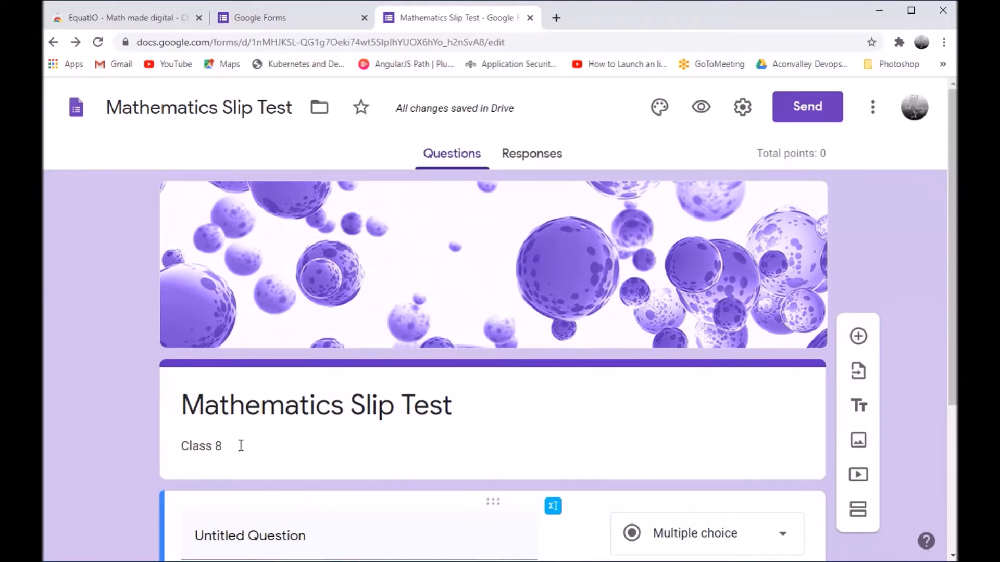
Replace the untitled question's text with "Enter Roll No, Name, Class and Section"
{"action": "scroll", "coordinate": [240, 411], "scroll_direction": "down", "scroll_amount": 1}
{"action": "scroll", "coordinate": [239, 416], "scroll_direction": "down", "scroll_amount": 3}
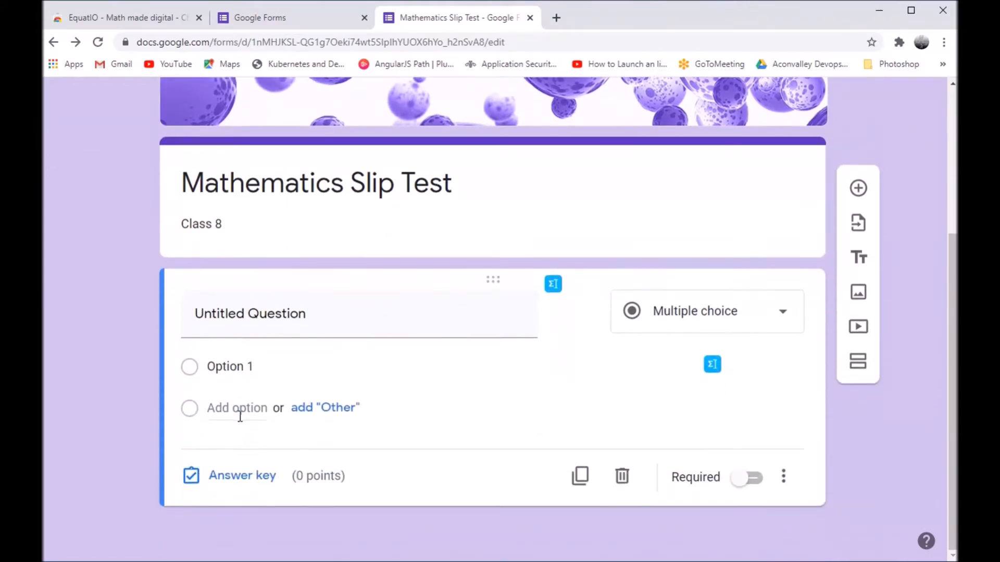
{"action": "left_click", "coordinate": [202, 314]}
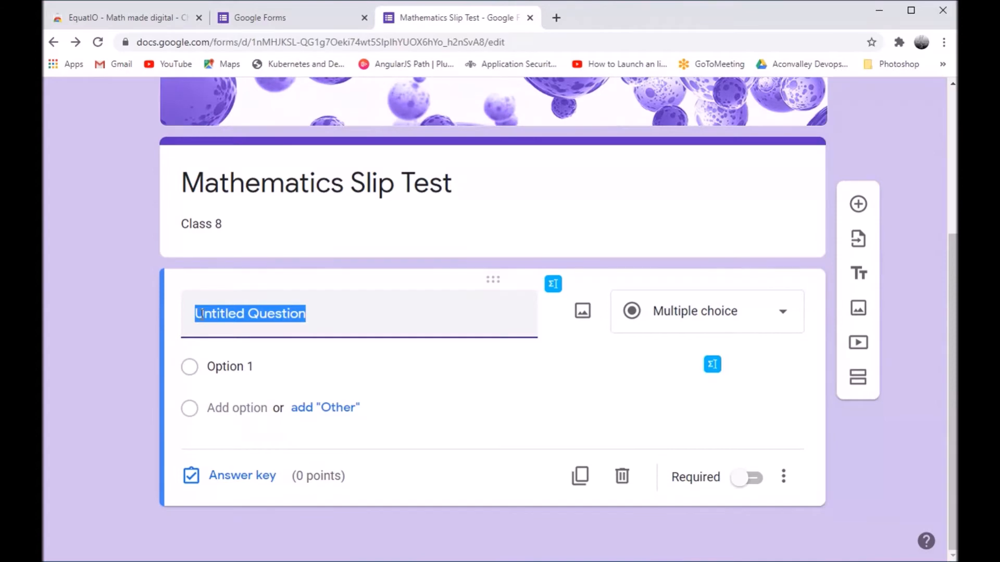
{"action": "type", "text": "Enter "}
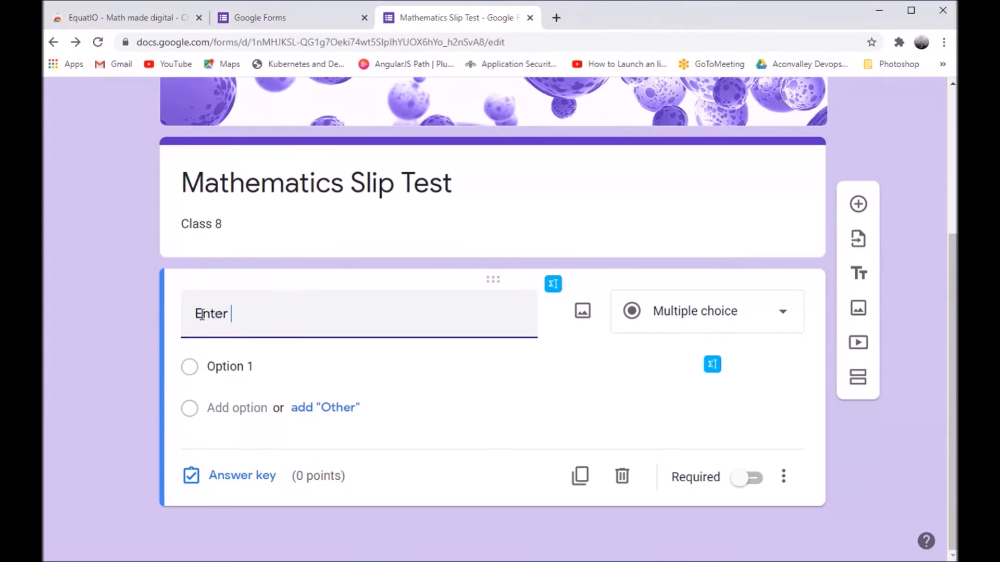
{"action": "type", "text": "Roll No, Nam"}
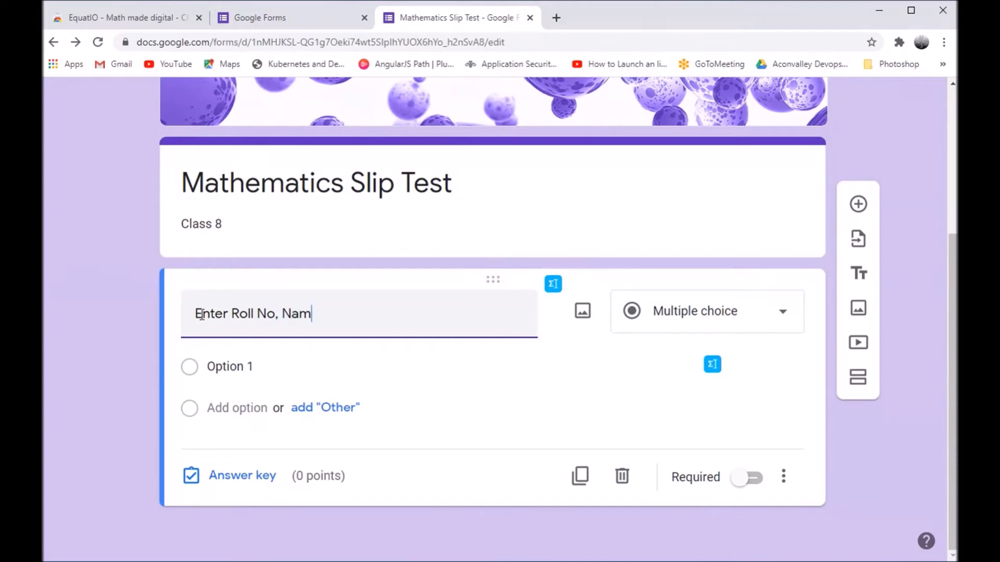
{"action": "type", "text": "e, Cl"}
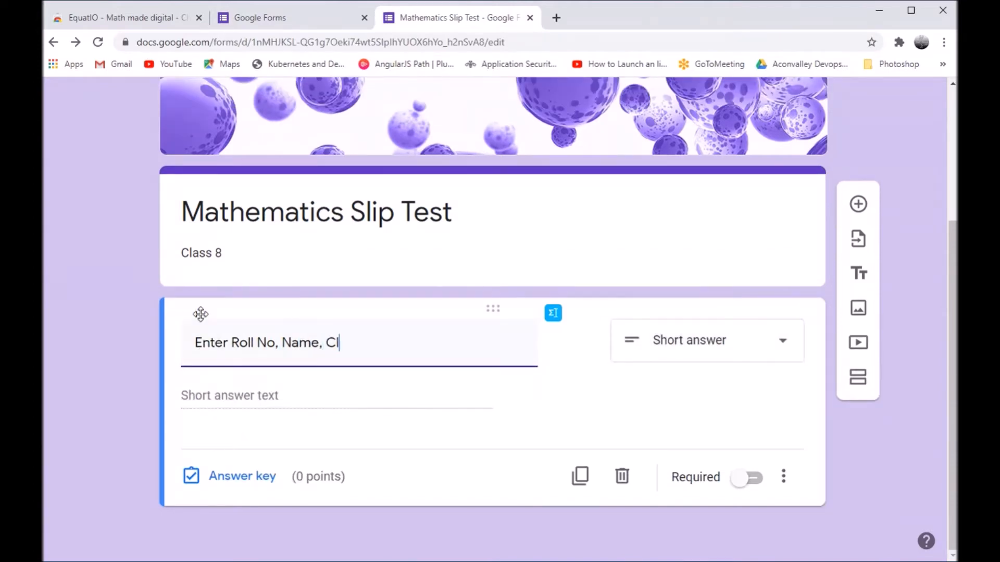
{"action": "type", "text": "ass and Section"}
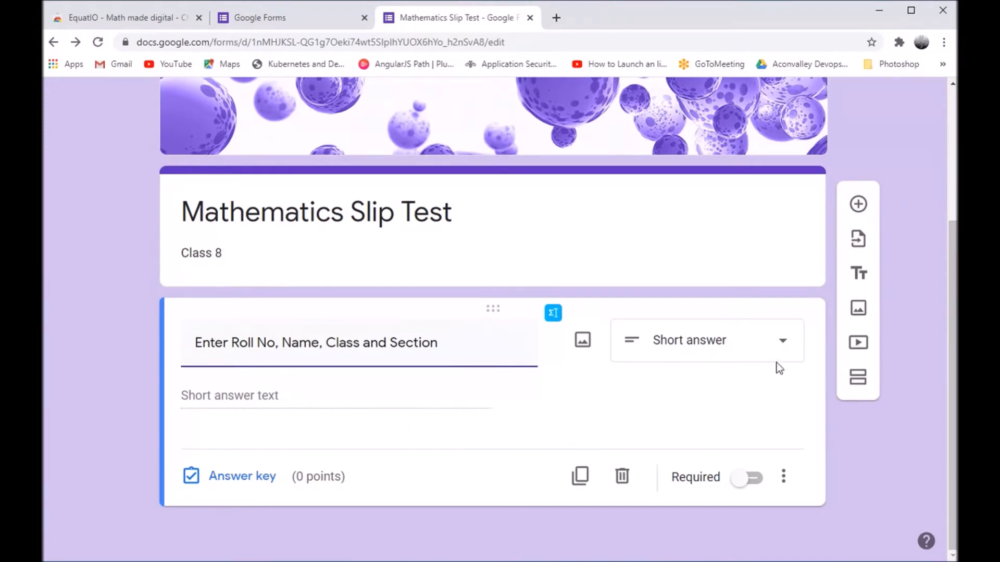
Change the roll number and name question to a Paragraph answer and make it required
{"action": "left_click", "coordinate": [786, 352]}
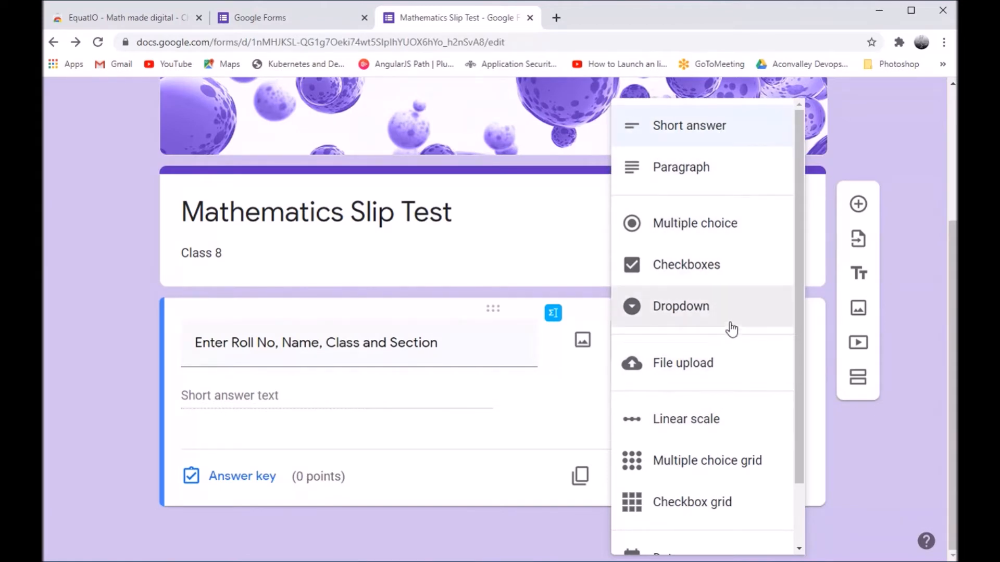
{"action": "left_click", "coordinate": [683, 182]}
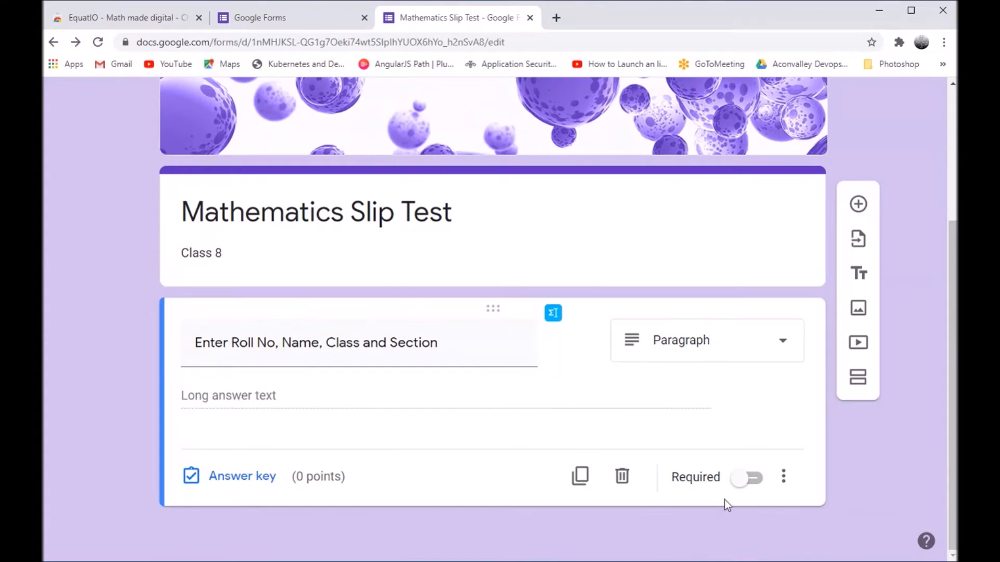
{"action": "left_click", "coordinate": [758, 486]}
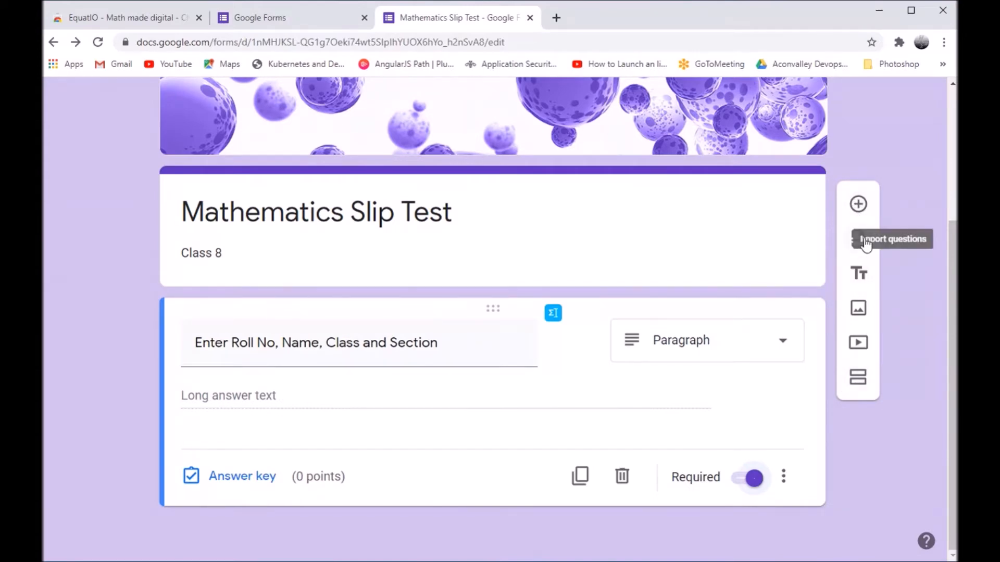
Add a new question below it with the text "Q1) The factors of"
{"action": "left_click", "coordinate": [858, 206]}
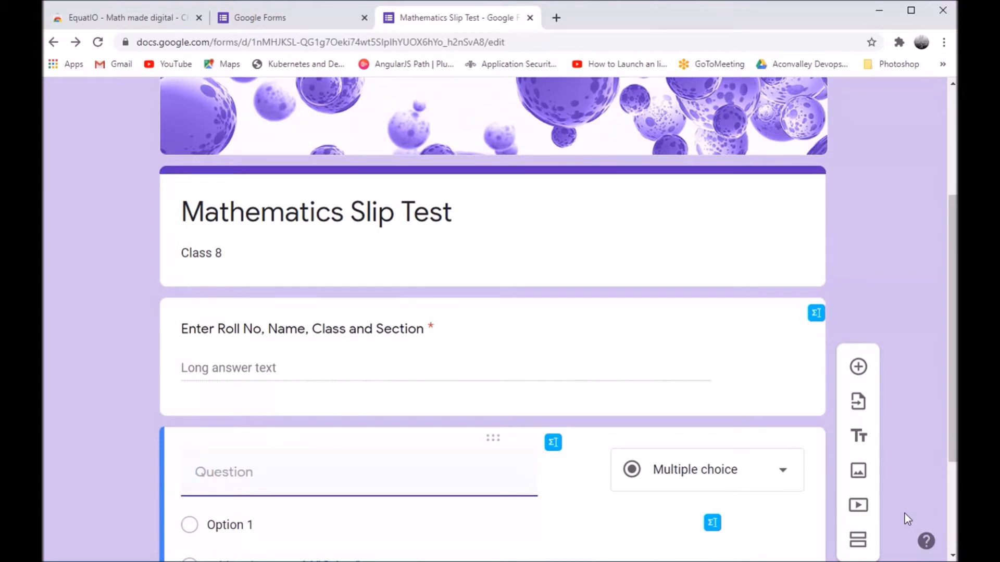
{"action": "type", "text": "Q1) The factors of"}
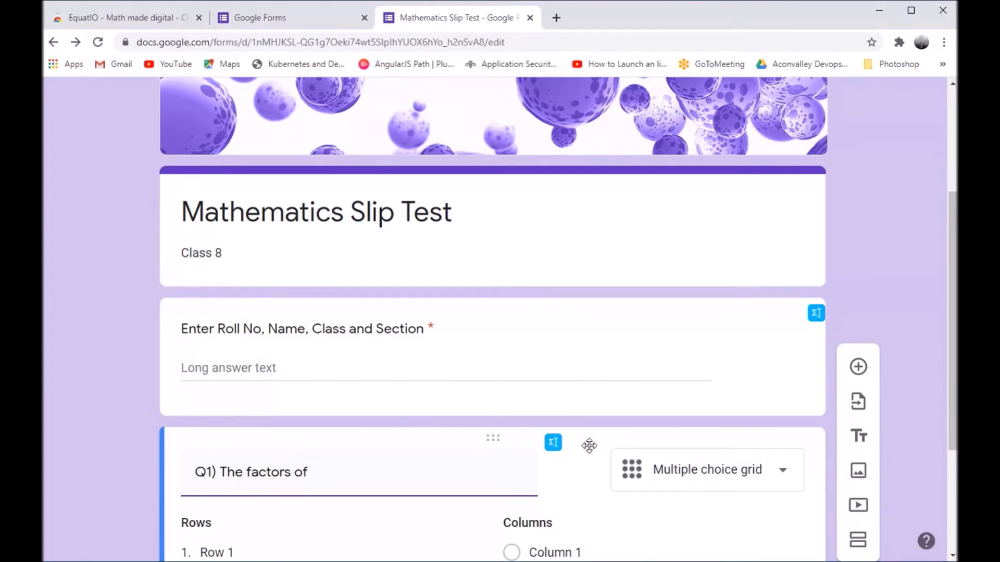
Launch EquatIO from the Q1 question, sign in with the personal Google account and allow the requested access
{"action": "left_click", "coordinate": [553, 445]}
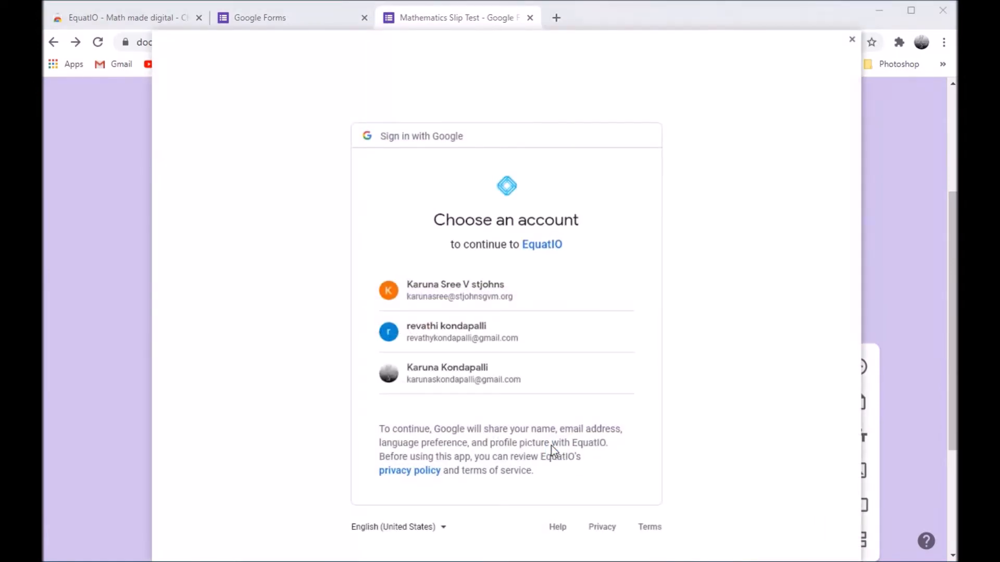
{"action": "left_click", "coordinate": [504, 386]}
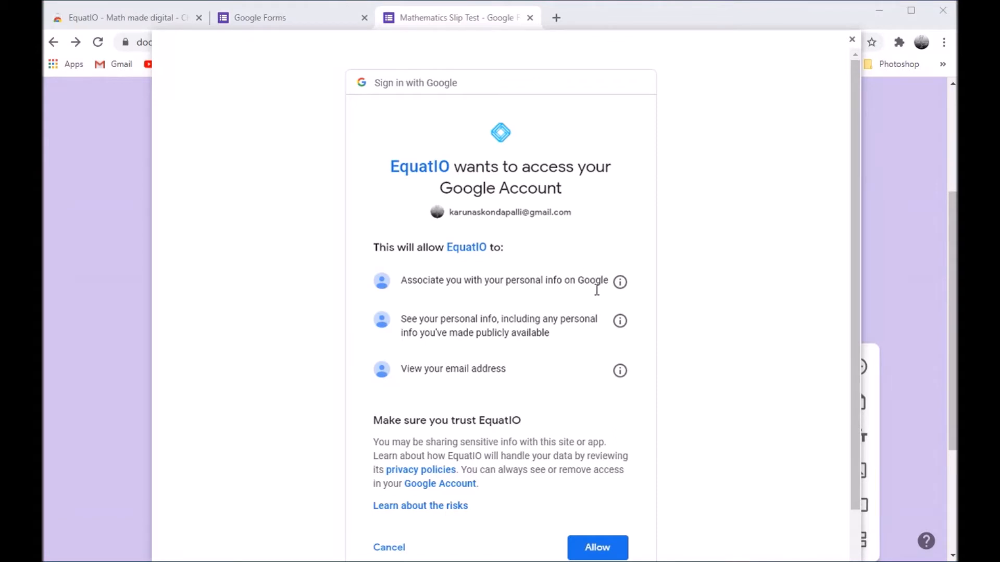
{"action": "left_click", "coordinate": [585, 549]}
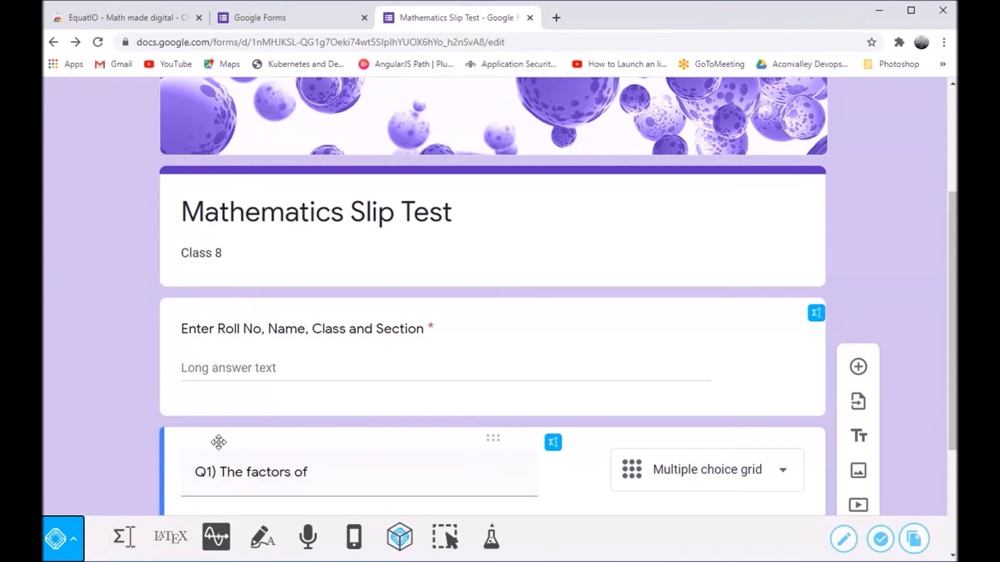
Enter 3m2 in the EquatIO equation editor for Q1 and add the superscript layout after it
{"action": "scroll", "coordinate": [218, 443], "scroll_direction": "down", "scroll_amount": 4}
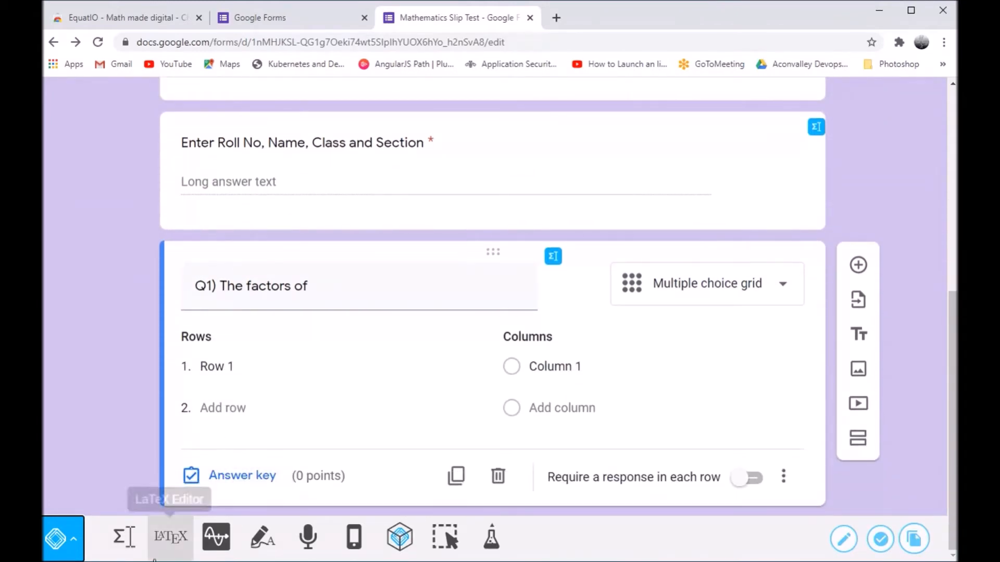
{"action": "left_click", "coordinate": [116, 553]}
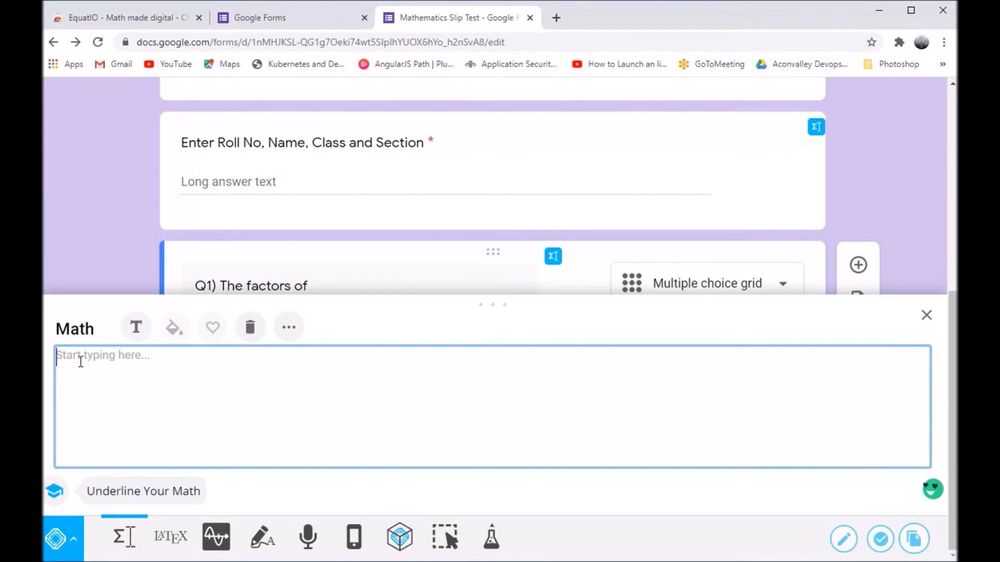
{"action": "type", "text": "3m2"}
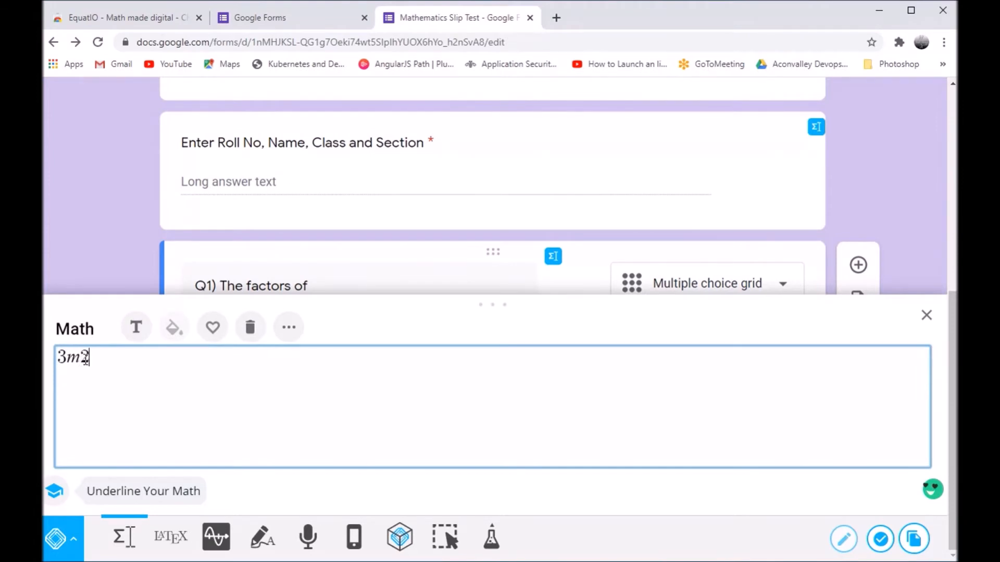
{"action": "left_click", "coordinate": [289, 328]}
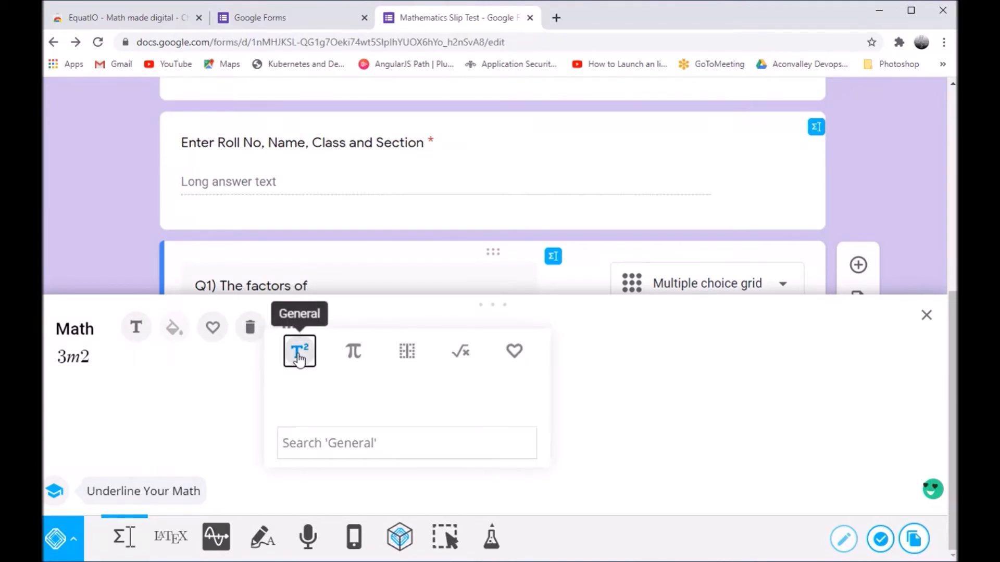
{"action": "left_click", "coordinate": [299, 358]}
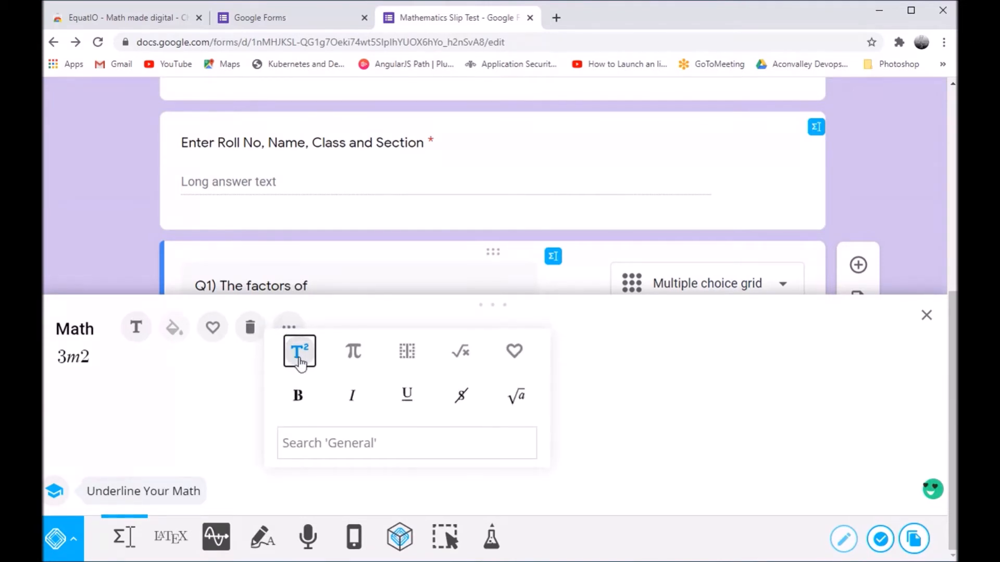
{"action": "double_click", "coordinate": [301, 364]}
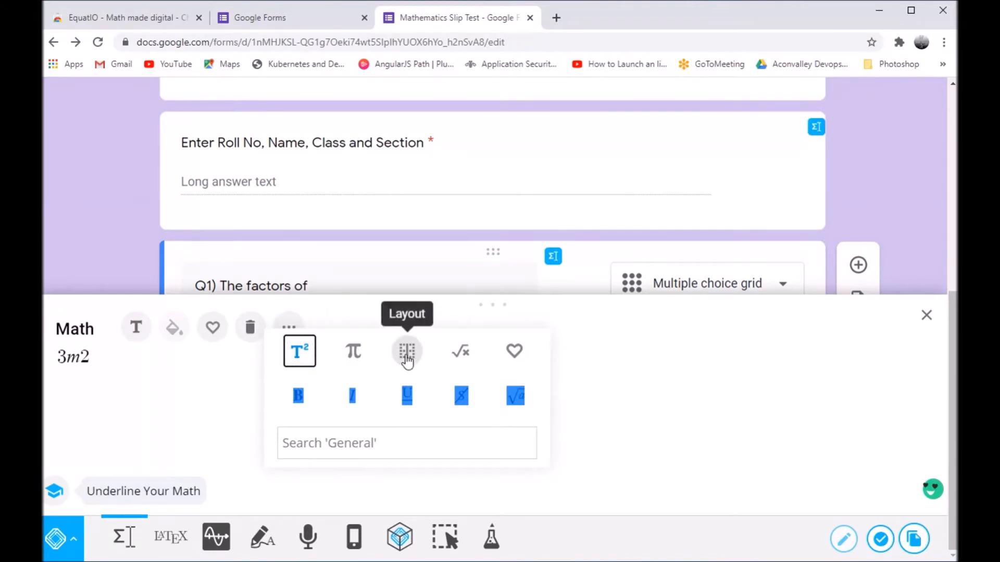
{"action": "left_click", "coordinate": [408, 358]}
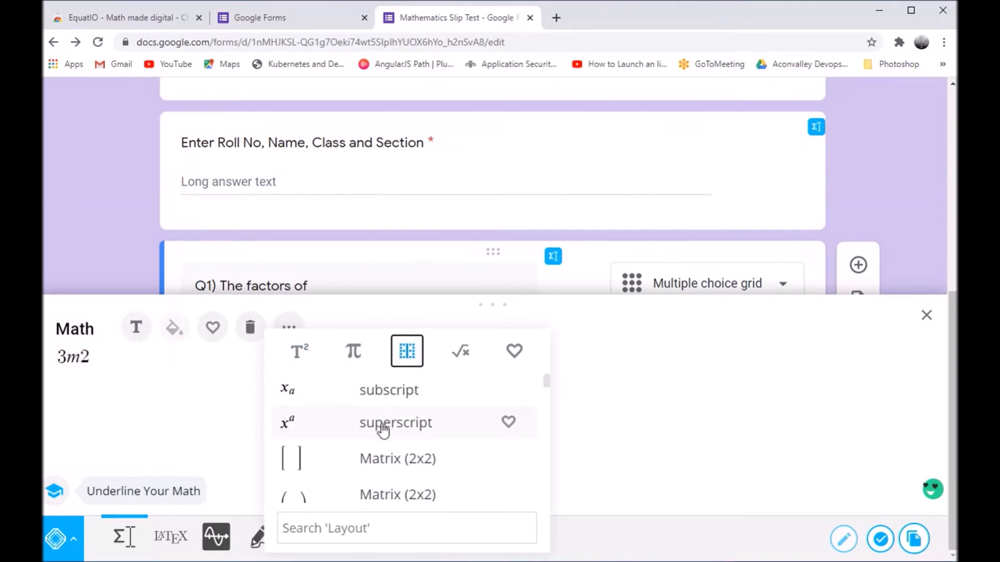
{"action": "left_click", "coordinate": [382, 432]}
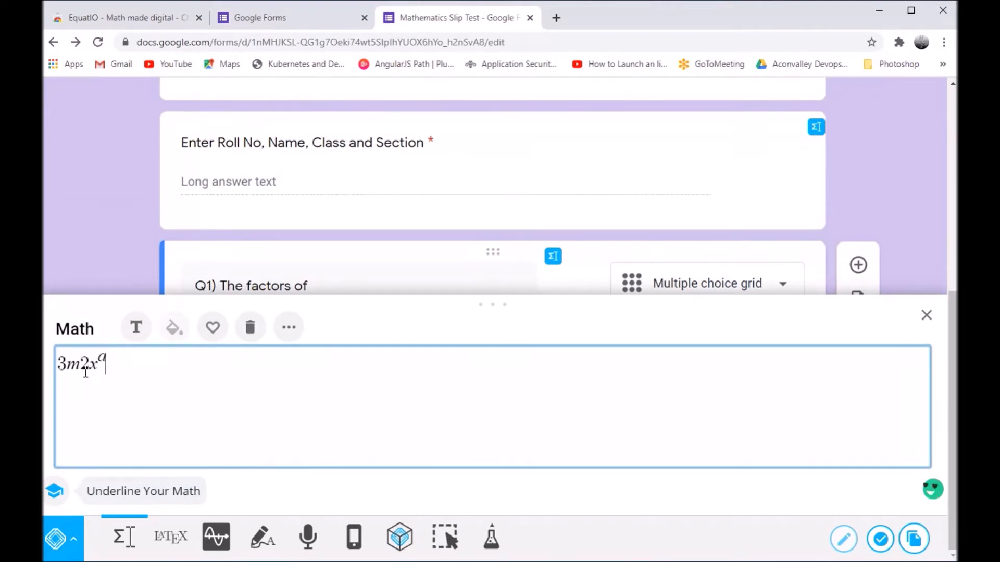
Remove the plain m2 and fill in the superscript layout so that the expression reads 3m² + 9m + 6
{"action": "left_click_drag", "start_coordinate": [89, 365], "coordinate": [68, 365]}
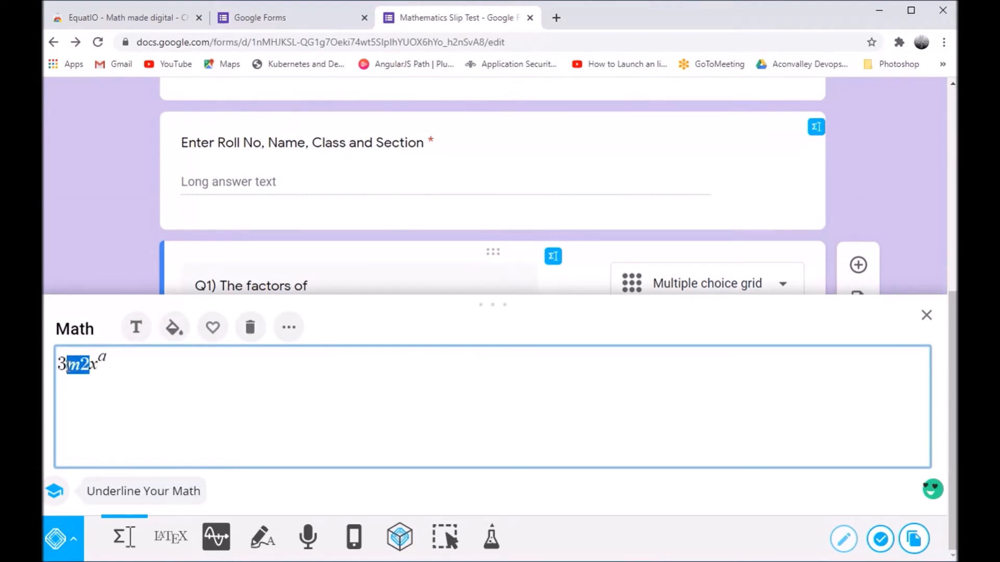
{"action": "key", "text": "BackSpace"}
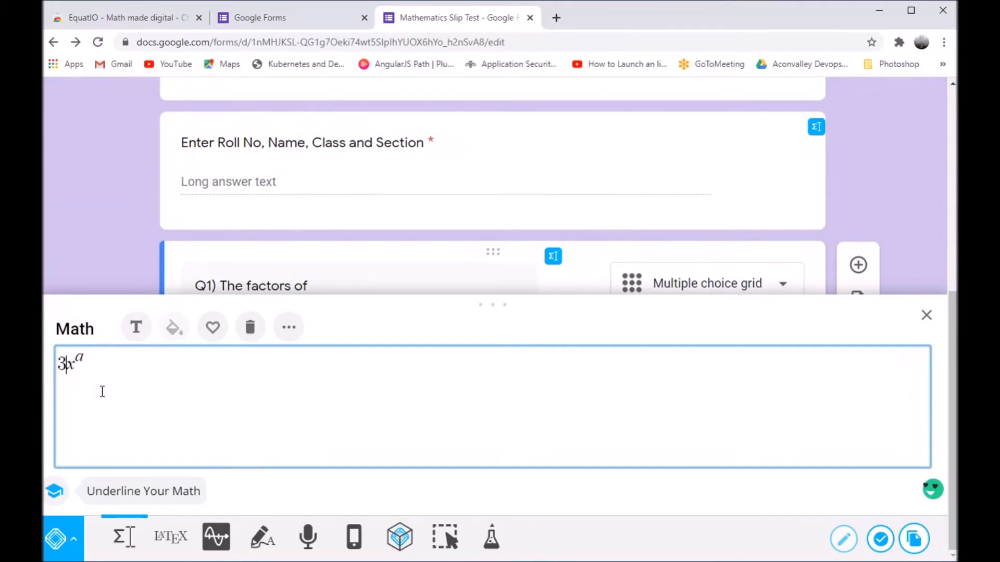
{"action": "left_click_drag", "start_coordinate": [65, 365], "coordinate": [75, 368]}
{"action": "type", "text": "m"}
{"action": "left_click_drag", "start_coordinate": [80, 357], "coordinate": [89, 357]}
{"action": "type", "text": "2+9m"}
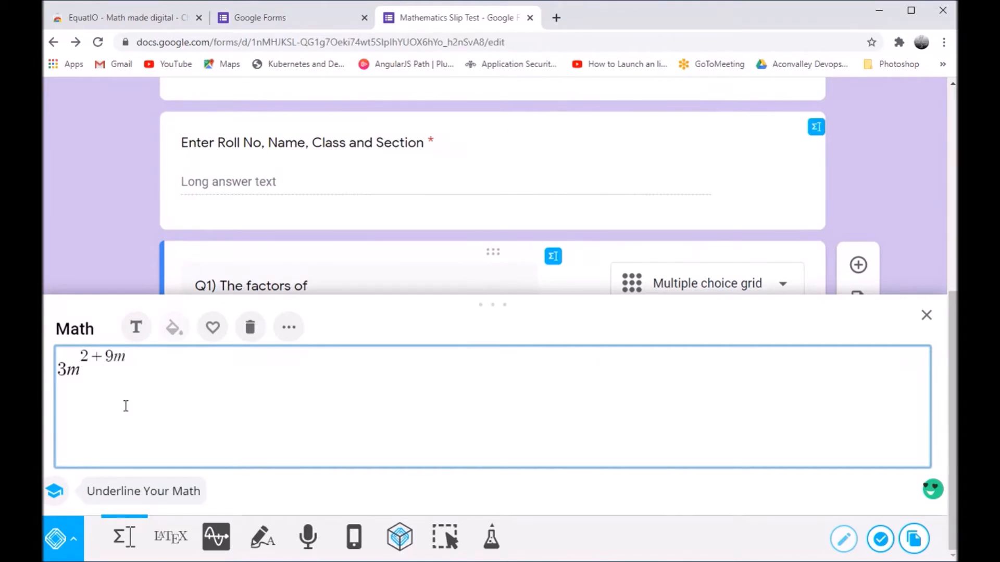
{"action": "key", "text": "BackSpace"}
{"action": "key", "text": "BackSpace"}
{"action": "key", "text": "BackSpace"}
{"action": "key", "text": "Right"}
{"action": "type", "text": "+ 9"}
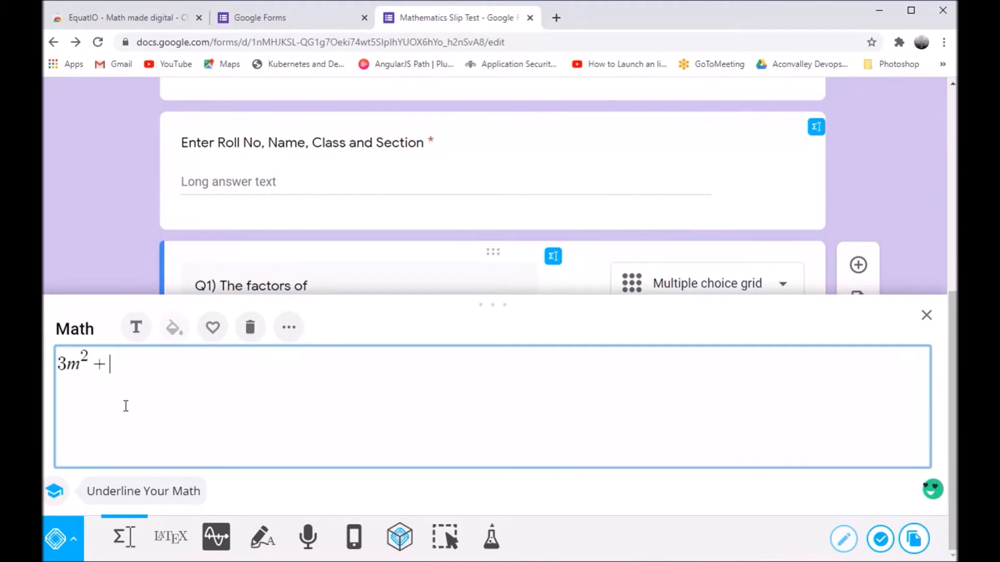
{"action": "type", "text": "m + 6"}
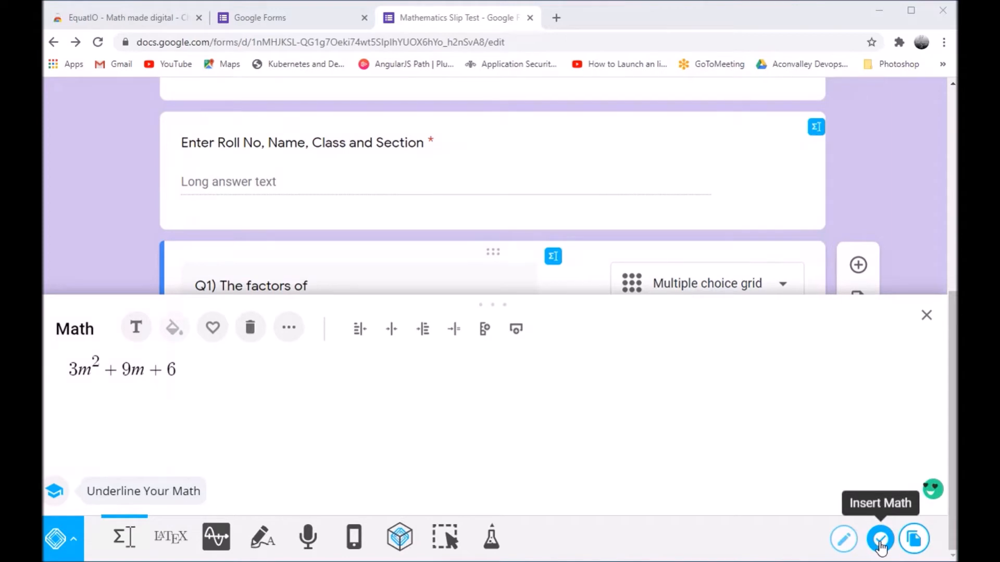
Insert the expression into Q1 and center-align it
{"action": "left_click", "coordinate": [880, 542]}
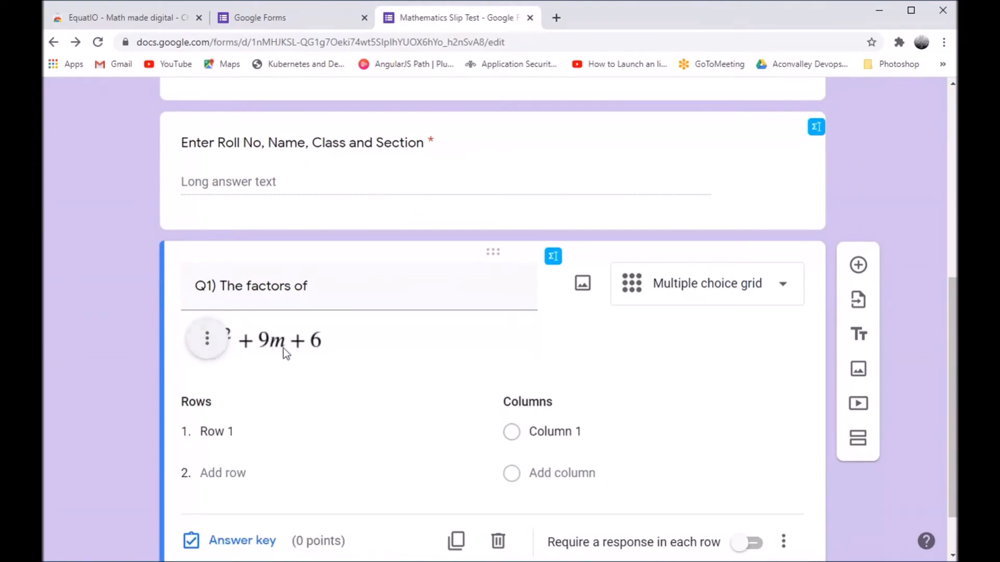
{"action": "left_click", "coordinate": [207, 339]}
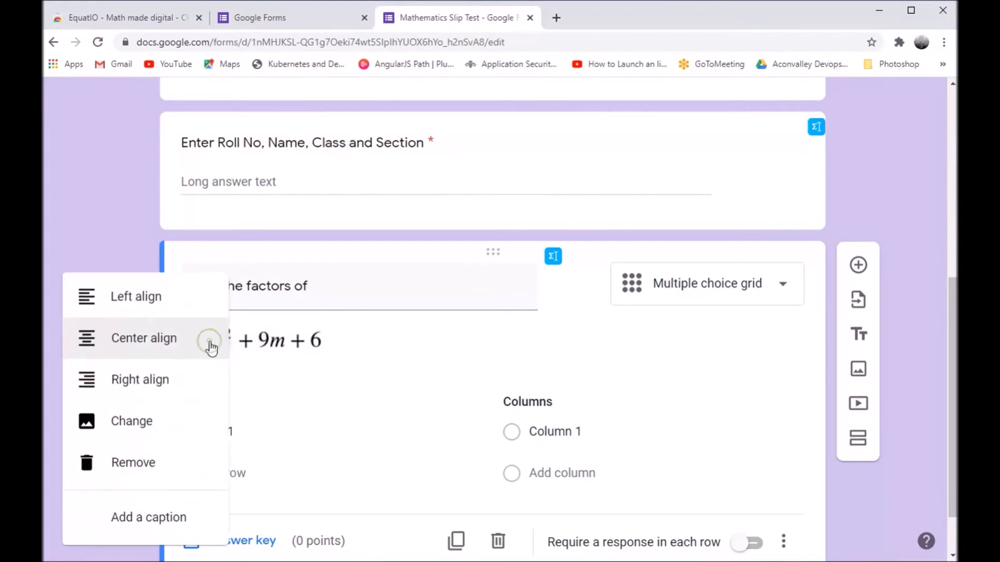
{"action": "left_click", "coordinate": [165, 346]}
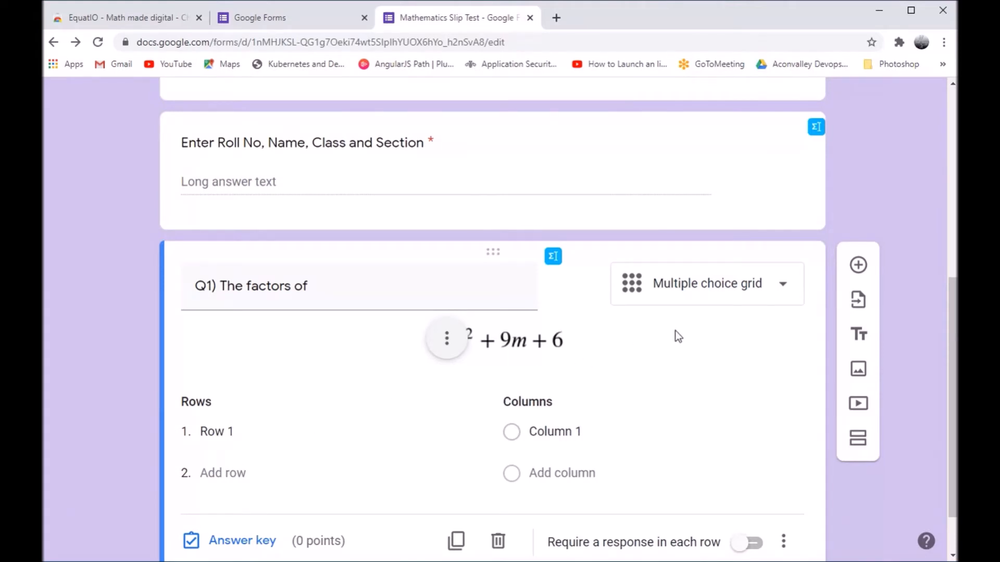
Change Q1 to Multiple choice with the options "a) (m+1)(m+2)", "b) 3(m+1)(m+2)" and "c) 6(m+1)(m+2)"
{"action": "left_click", "coordinate": [781, 293]}
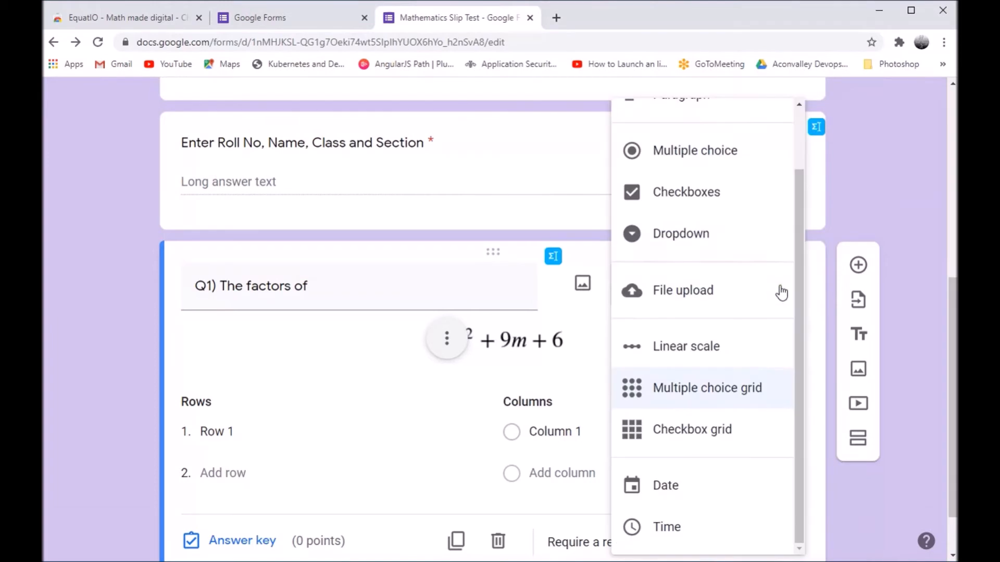
{"action": "left_click", "coordinate": [735, 157]}
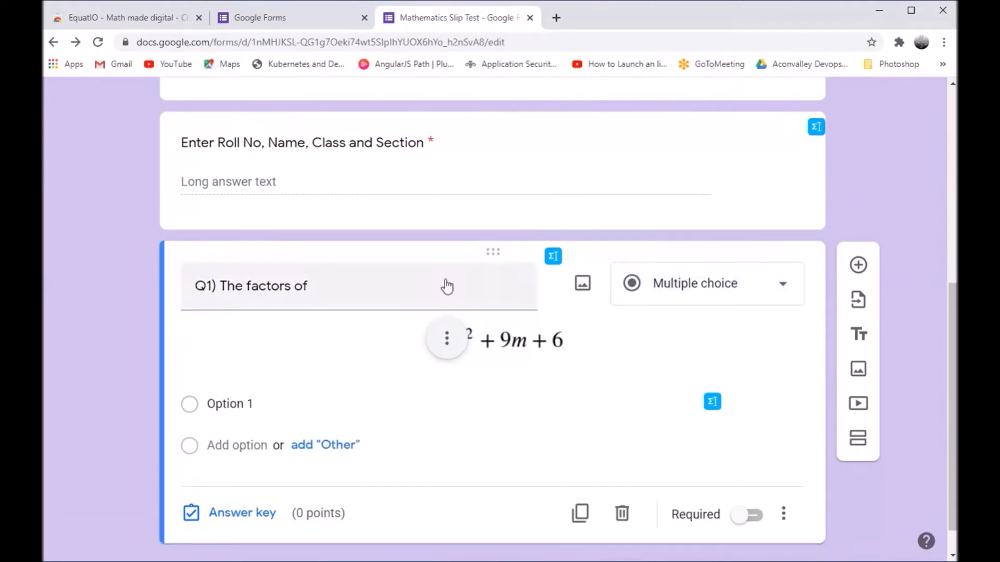
{"action": "left_click", "coordinate": [213, 404]}
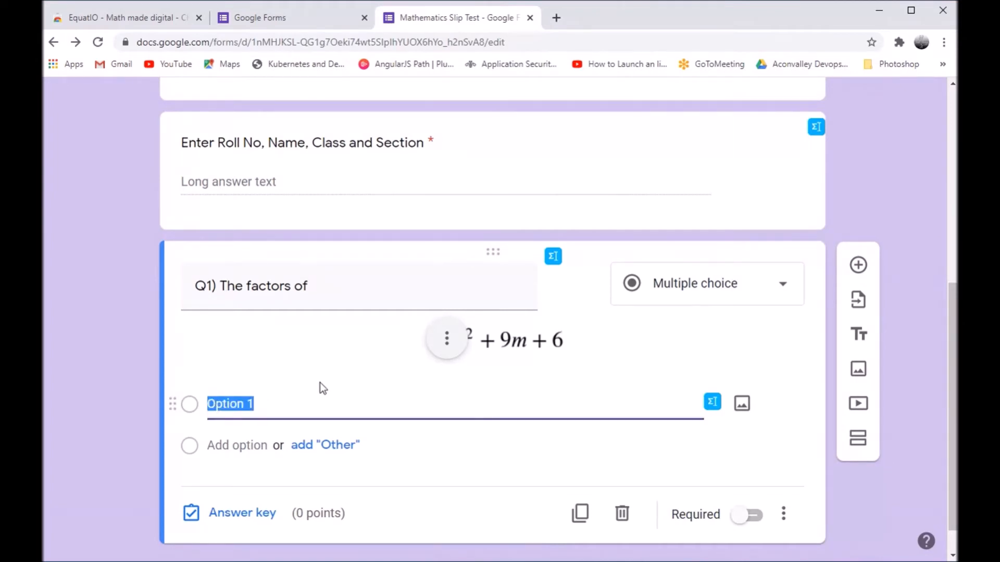
{"action": "type", "text": "a)"}
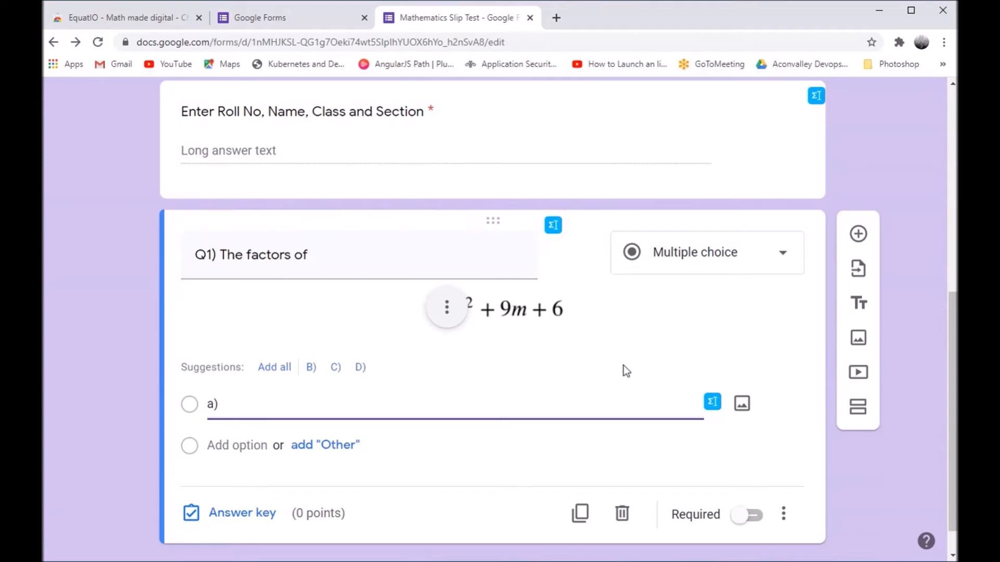
{"action": "type", "text": "(m+1)(m+2)"}
{"action": "left_click", "coordinate": [230, 447]}
{"action": "type", "text": "b) "}
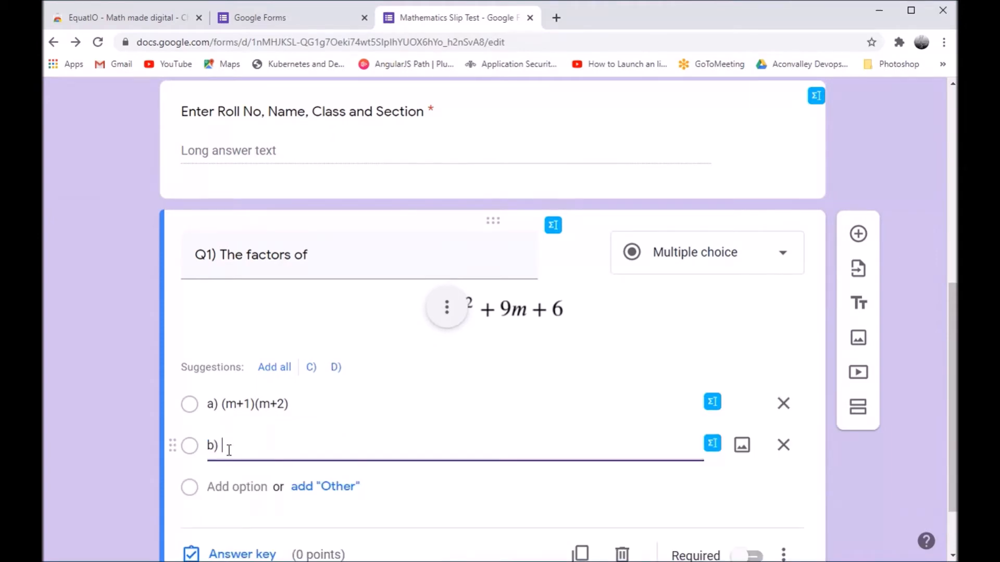
{"action": "type", "text": "3(m+1)(m+2)"}
{"action": "left_click", "coordinate": [215, 484]}
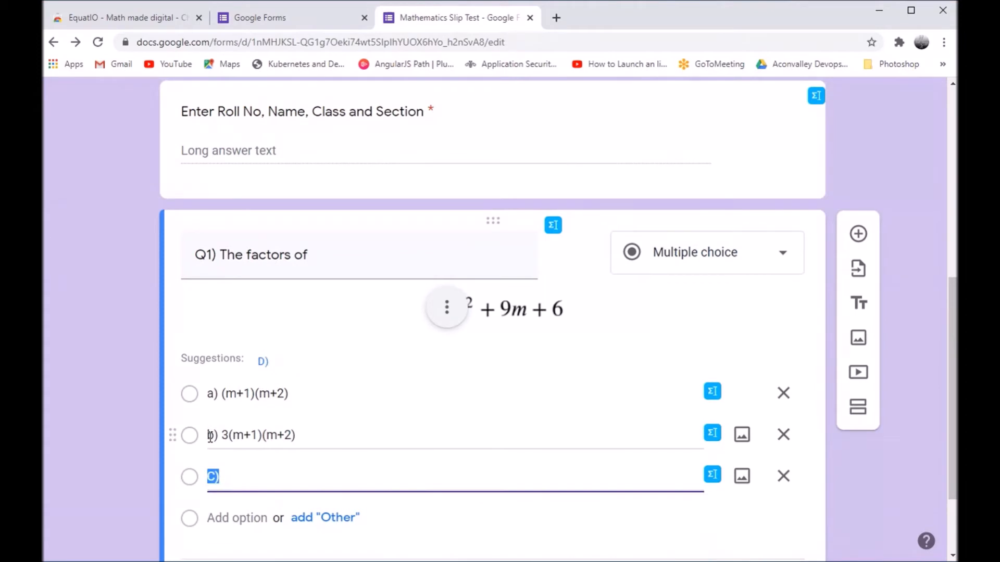
{"action": "type", "text": "c) 6(m+1)(m+2)"}
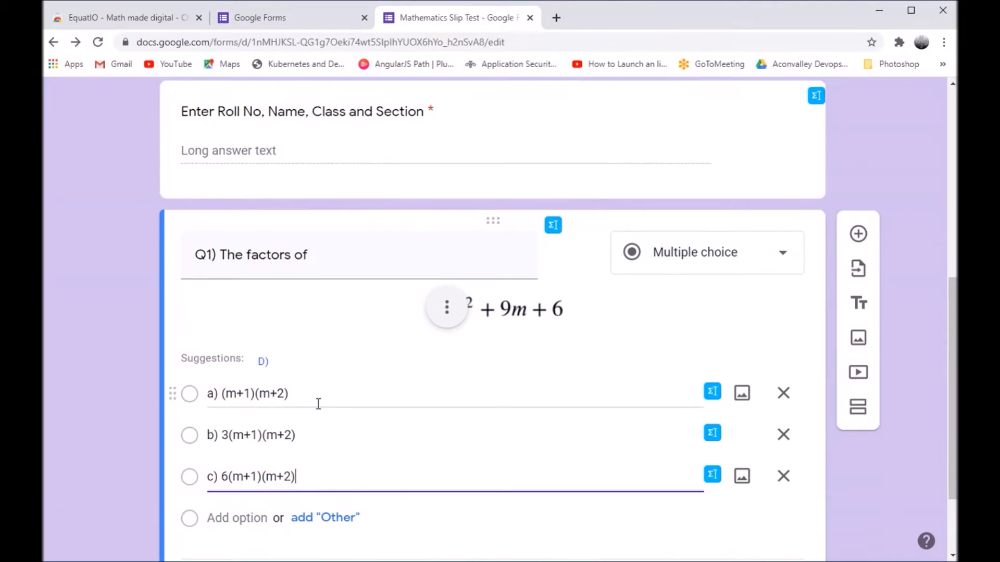
In Q1's answer key, mark "b) 3(m+1)(m+2)" as the correct answer worth 1 point
{"action": "scroll", "coordinate": [318, 404], "scroll_direction": "down", "scroll_amount": 2}
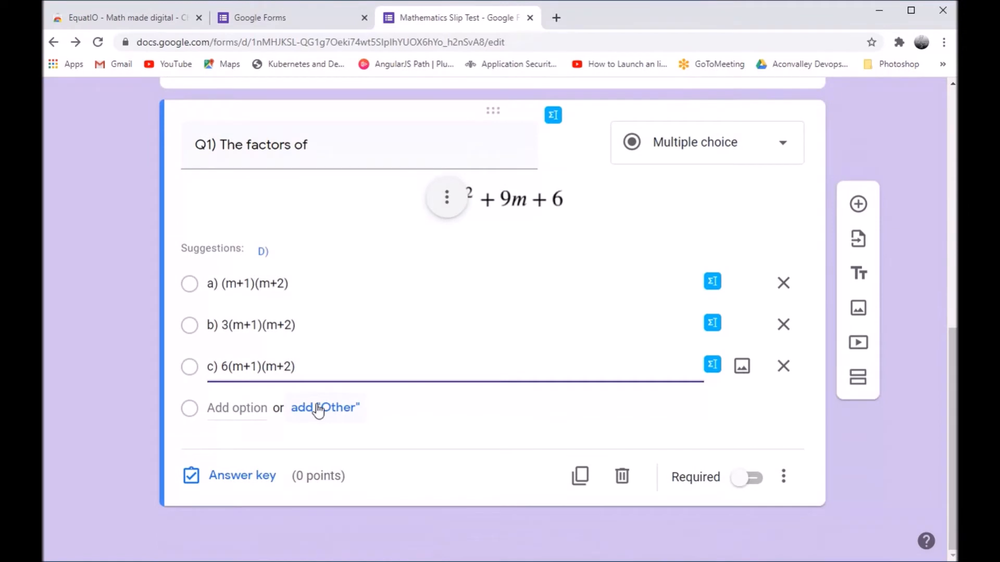
{"action": "left_click", "coordinate": [243, 479]}
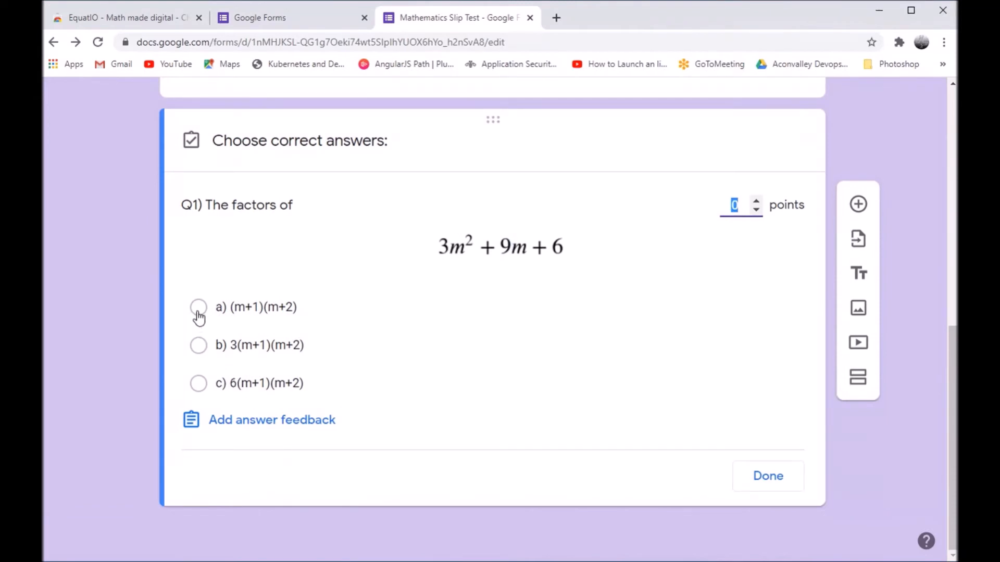
{"action": "left_click", "coordinate": [198, 346]}
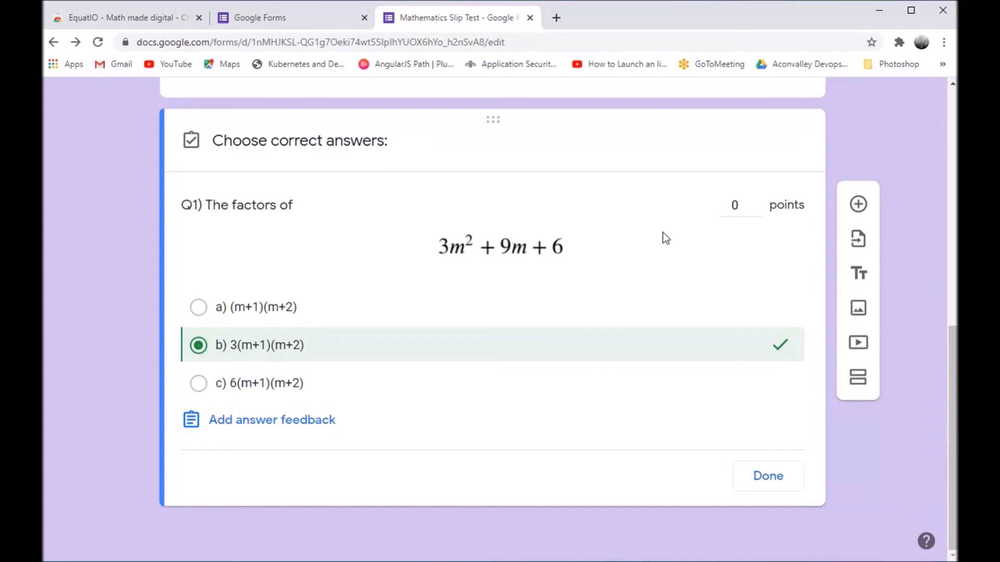
{"action": "left_click", "coordinate": [757, 203]}
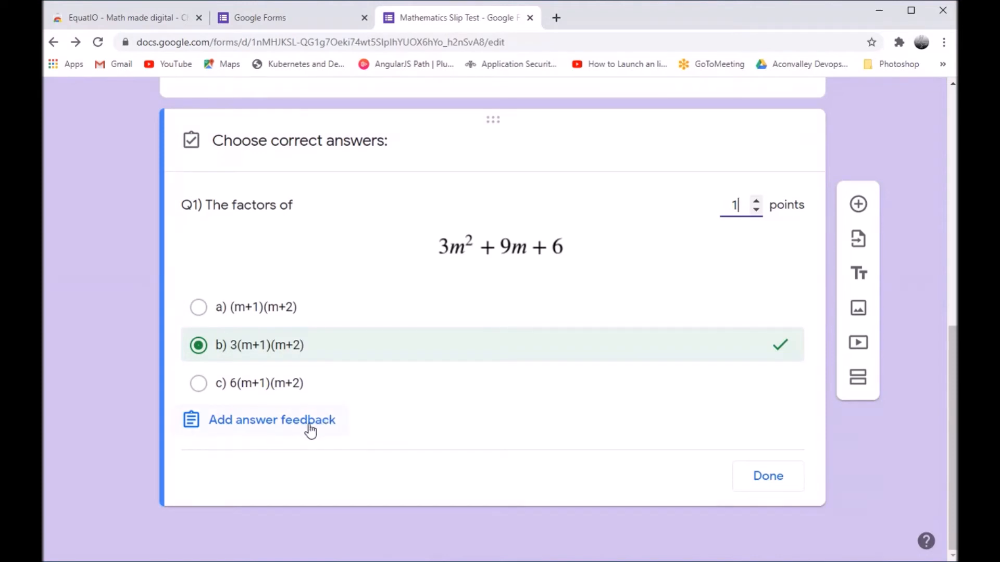
{"action": "left_click", "coordinate": [760, 482]}
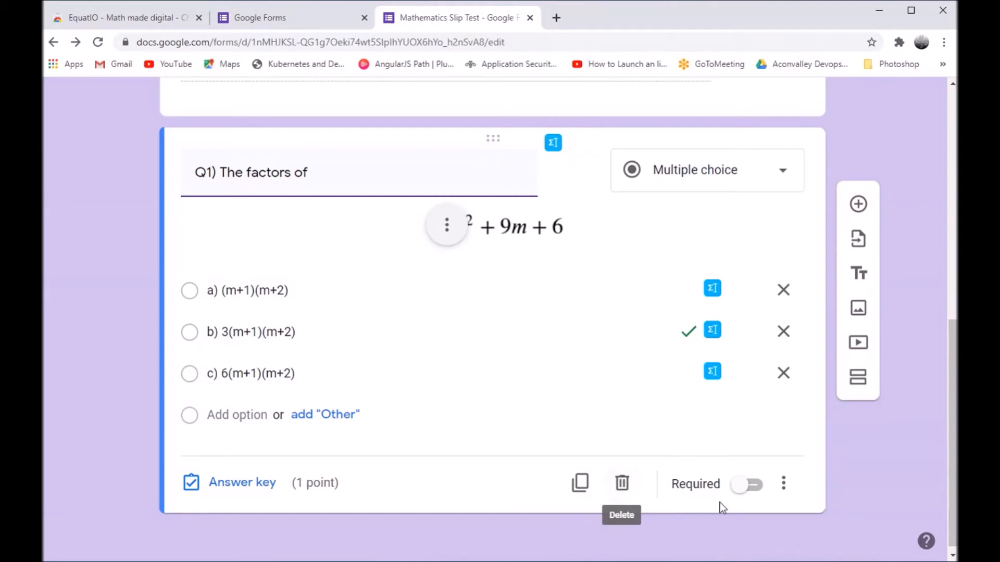
Left-align the expression in Q1
{"action": "left_click", "coordinate": [446, 234]}
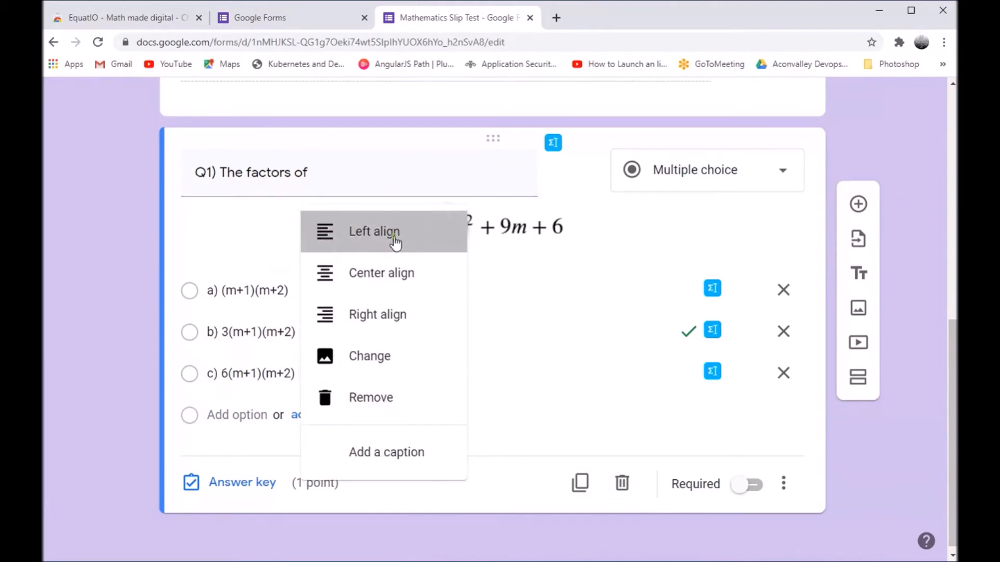
{"action": "left_click", "coordinate": [396, 241]}
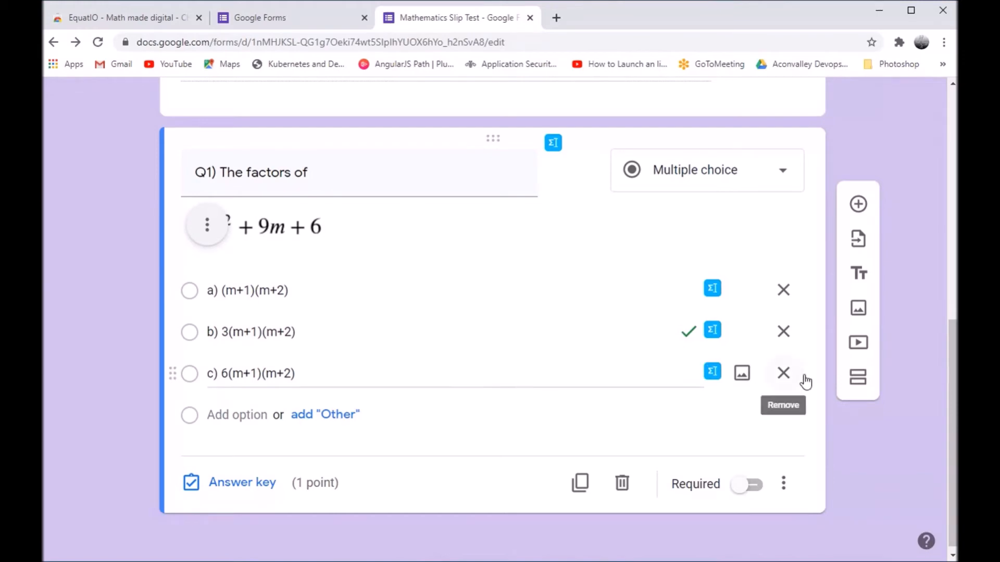
Add a new question below Q1 with the text "2) The value of"
{"action": "left_click", "coordinate": [858, 205]}
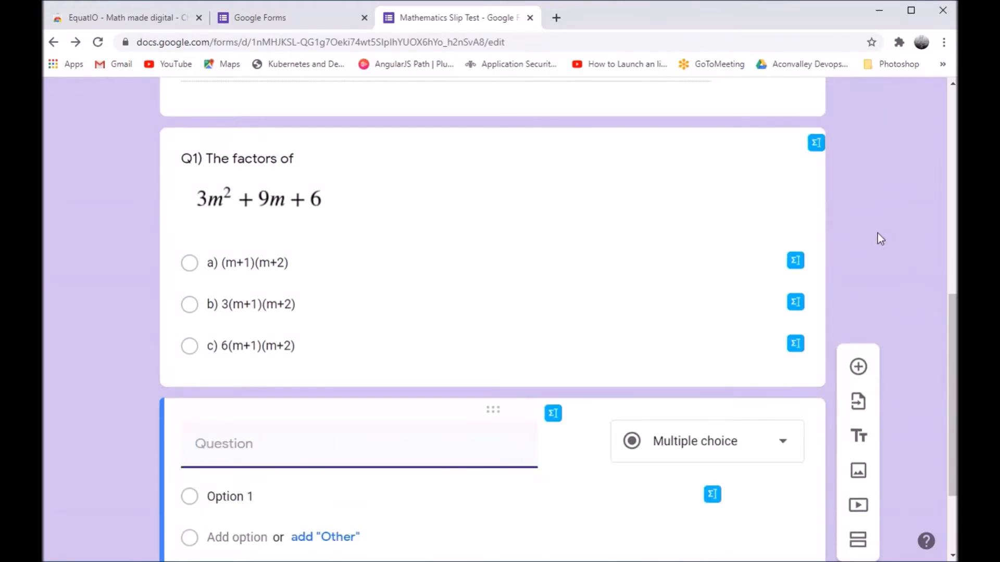
{"action": "type", "text": "2) The value of"}
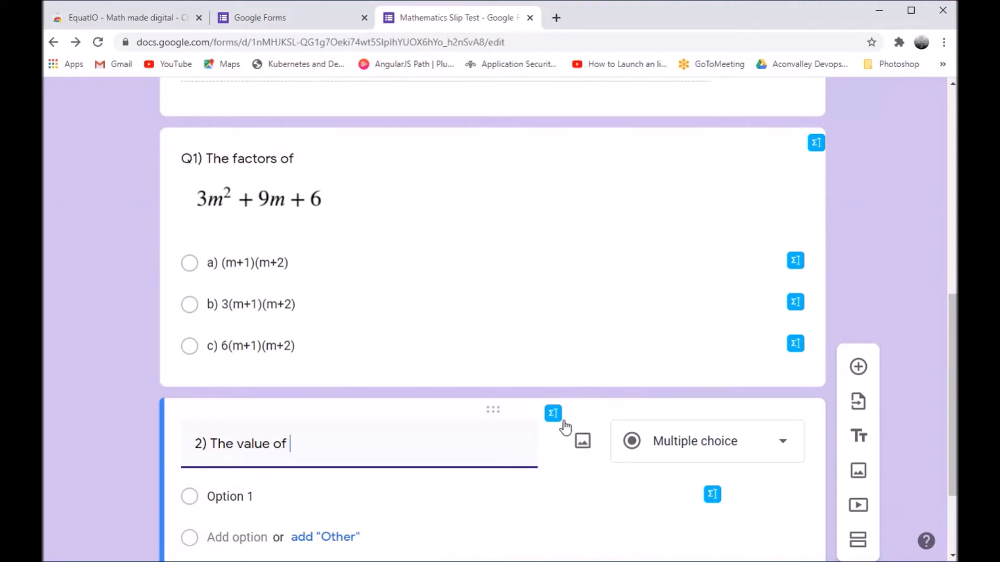
Open the EquatIO equation editor for question 2 and clear the previous expression from it
{"action": "left_click", "coordinate": [554, 415]}
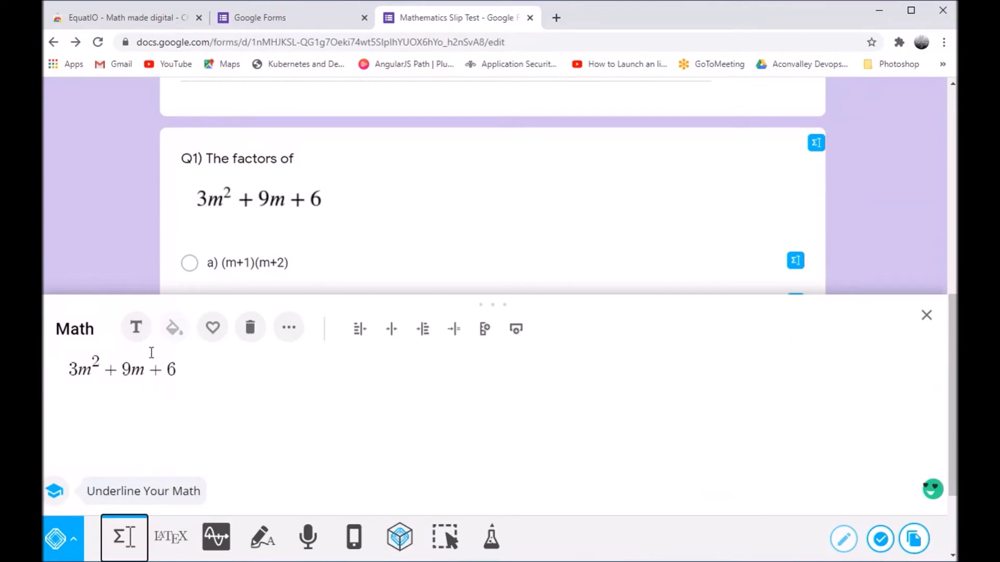
{"action": "left_click", "coordinate": [209, 371]}
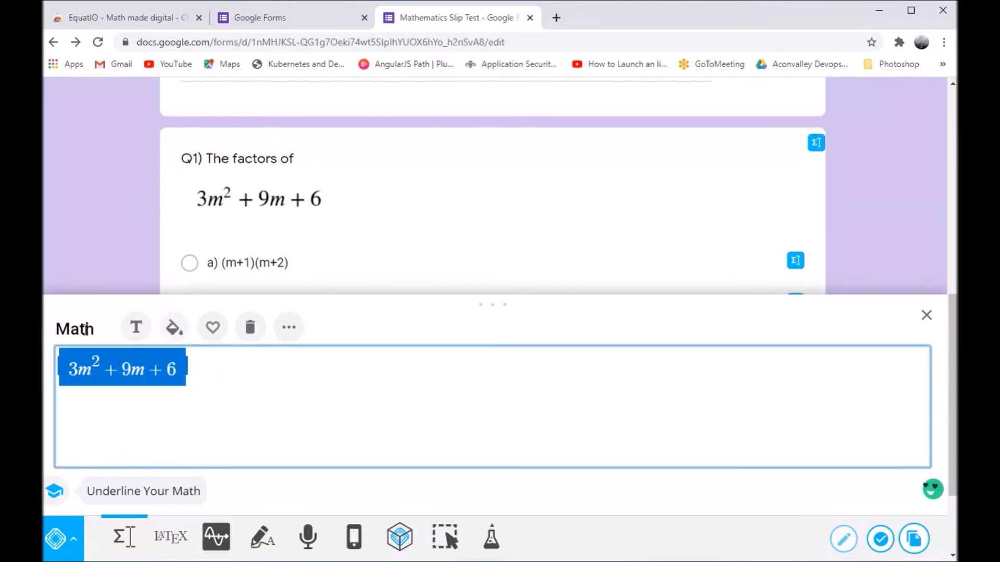
{"action": "key", "text": "BackSpace"}
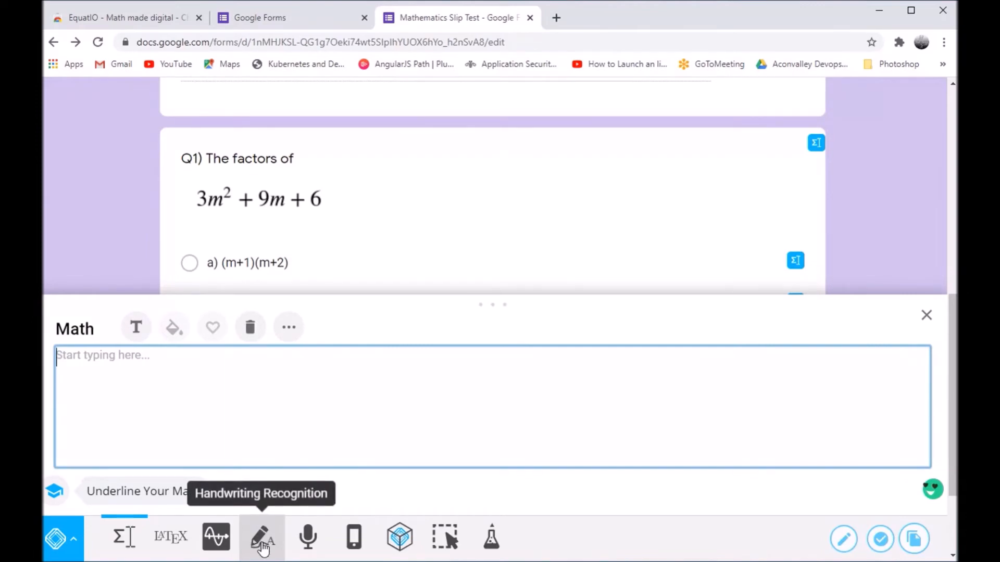
Handwrite 2⁻² with EquatIO's Handwriting Recognition and insert it into question 2
{"action": "left_click", "coordinate": [262, 539]}
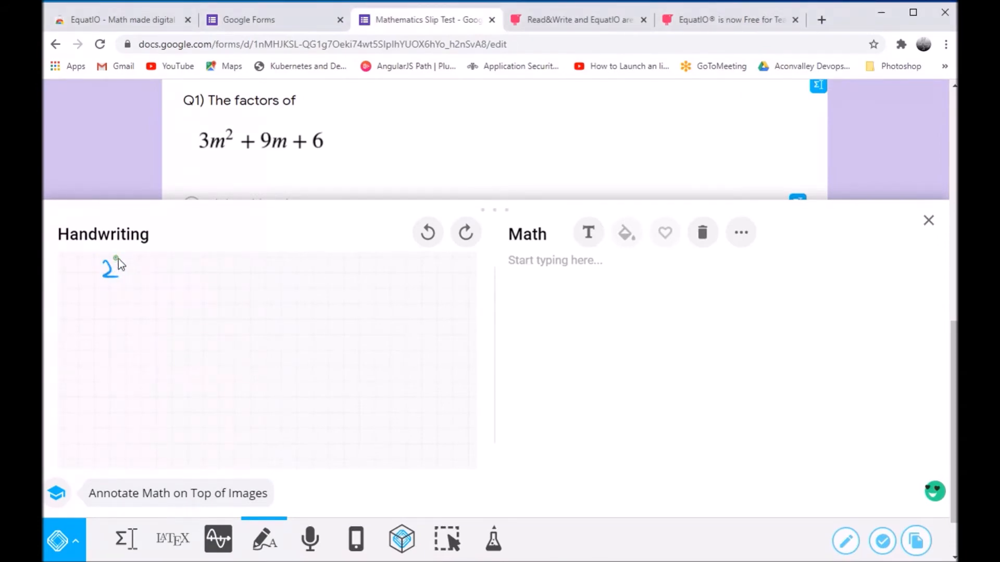
{"action": "left_click_drag", "start_coordinate": [130, 254], "coordinate": [137, 258]}
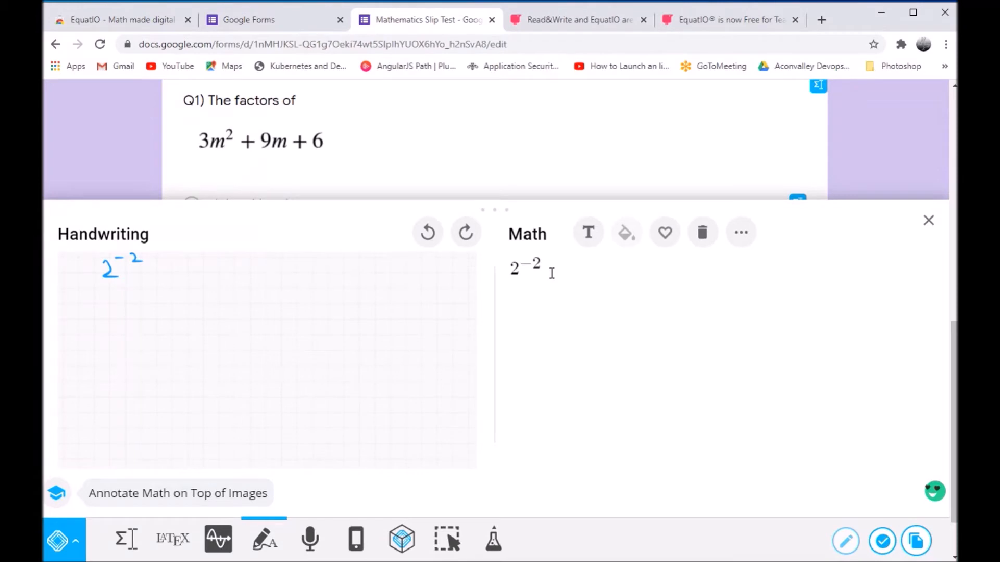
{"action": "left_click", "coordinate": [884, 543]}
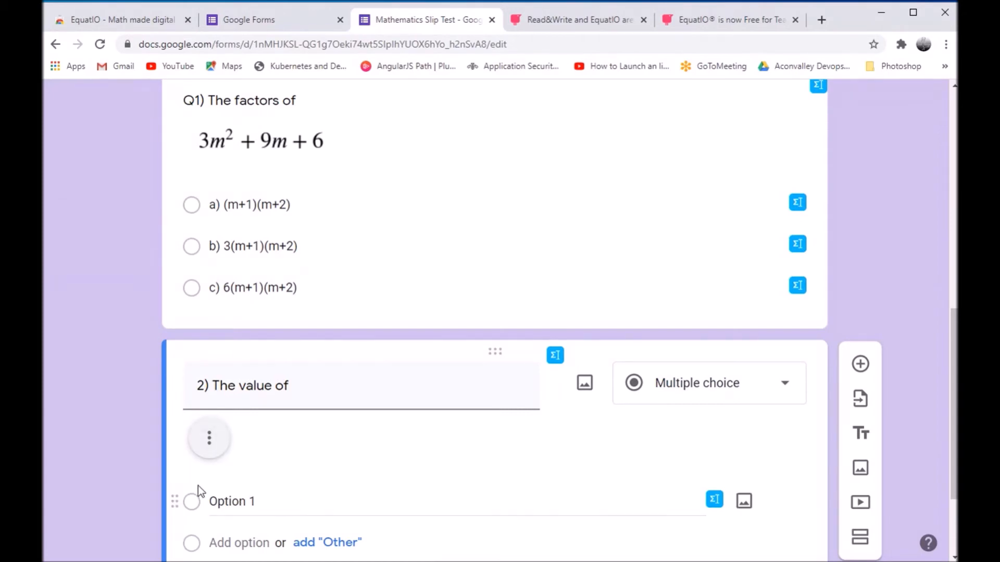
Set question 2's first option to "a) 4" and add a second option labelled "b)"
{"action": "left_click", "coordinate": [217, 506]}
{"action": "type", "text": "a"}
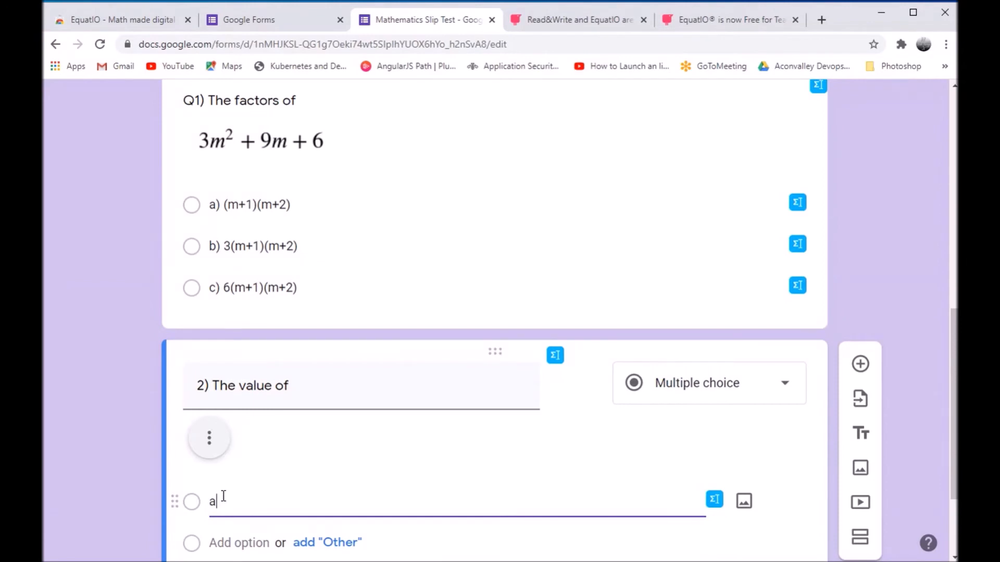
{"action": "type", "text": ") 4"}
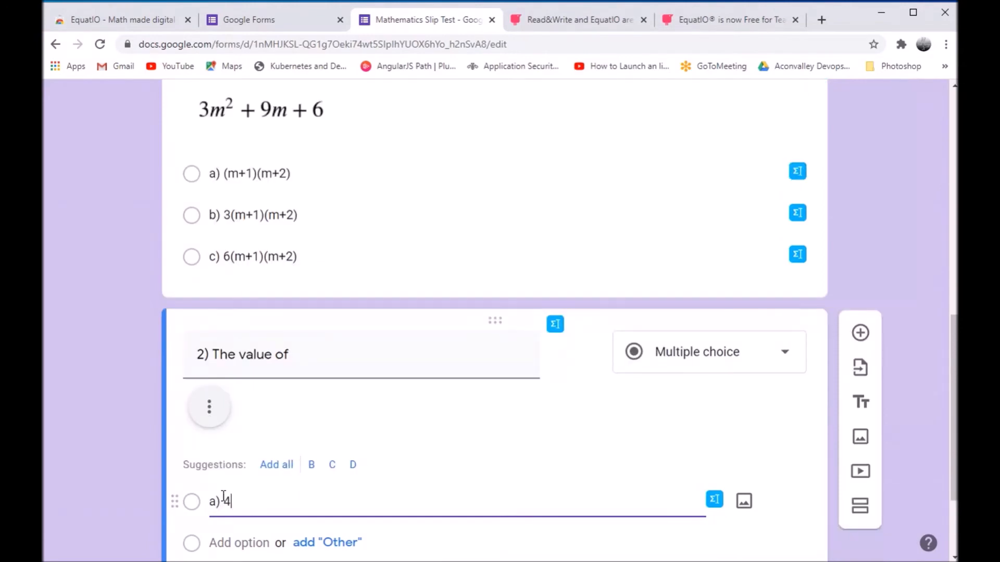
{"action": "left_click", "coordinate": [219, 543]}
{"action": "type", "text": "b)"}
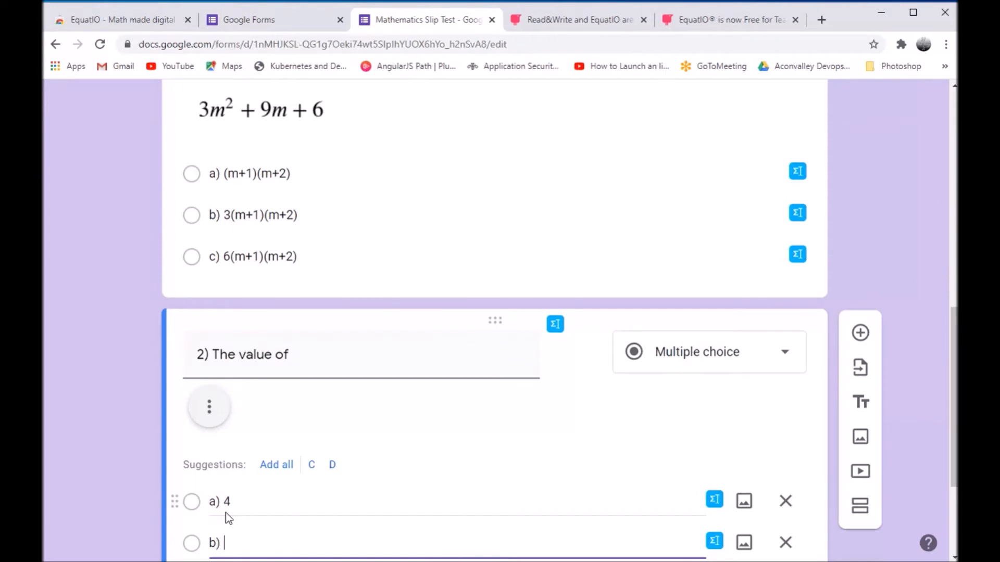
Replace the old EquatIO expression with a handwritten 1/4, insert it into option b), and add a third option "c) 2"
{"action": "scroll", "coordinate": [229, 510], "scroll_direction": "down", "scroll_amount": 3}
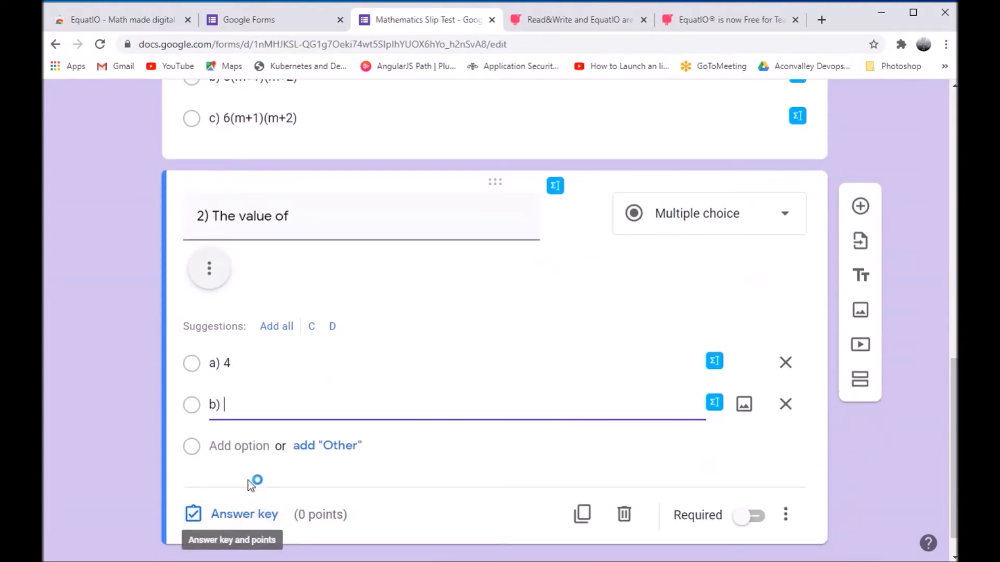
{"action": "left_click", "coordinate": [714, 404]}
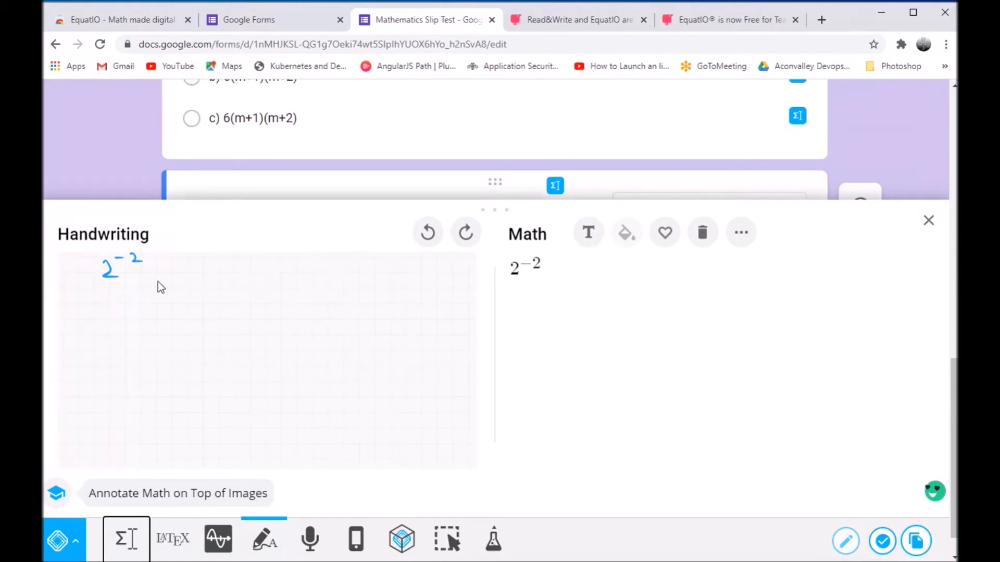
{"action": "left_click", "coordinate": [701, 243]}
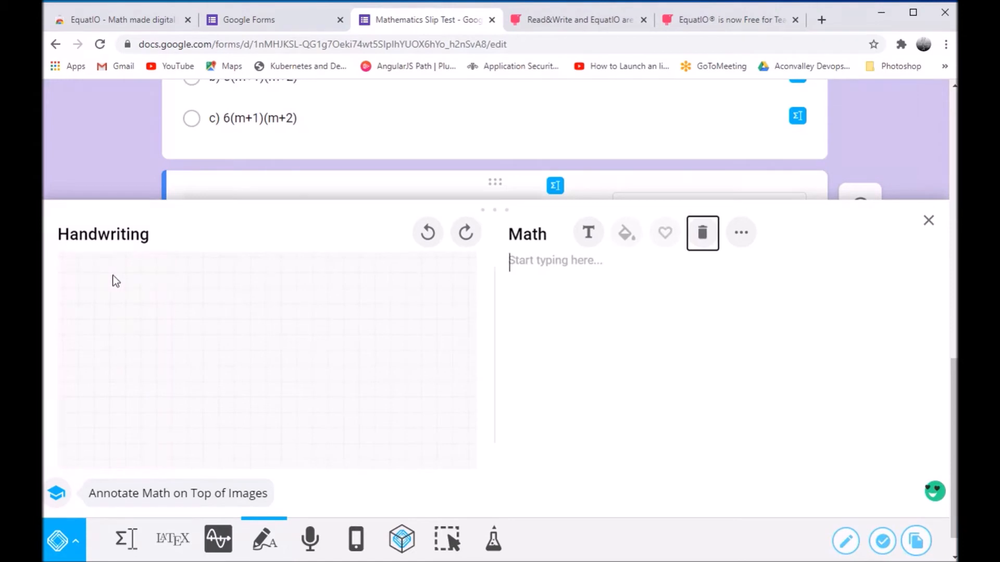
{"action": "left_click", "coordinate": [130, 277]}
{"action": "mouse_move", "coordinate": [130, 282]}
{"action": "left_mouse_down"}
{"action": "mouse_move", "coordinate": [139, 288]}
{"action": "mouse_move", "coordinate": [128, 300]}
{"action": "left_mouse_up"}
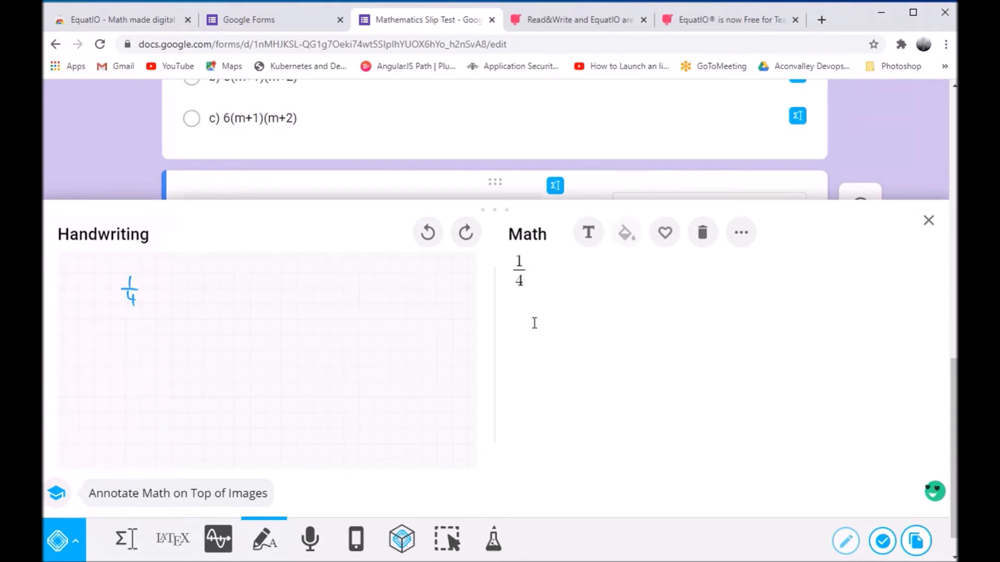
{"action": "left_click", "coordinate": [881, 544]}
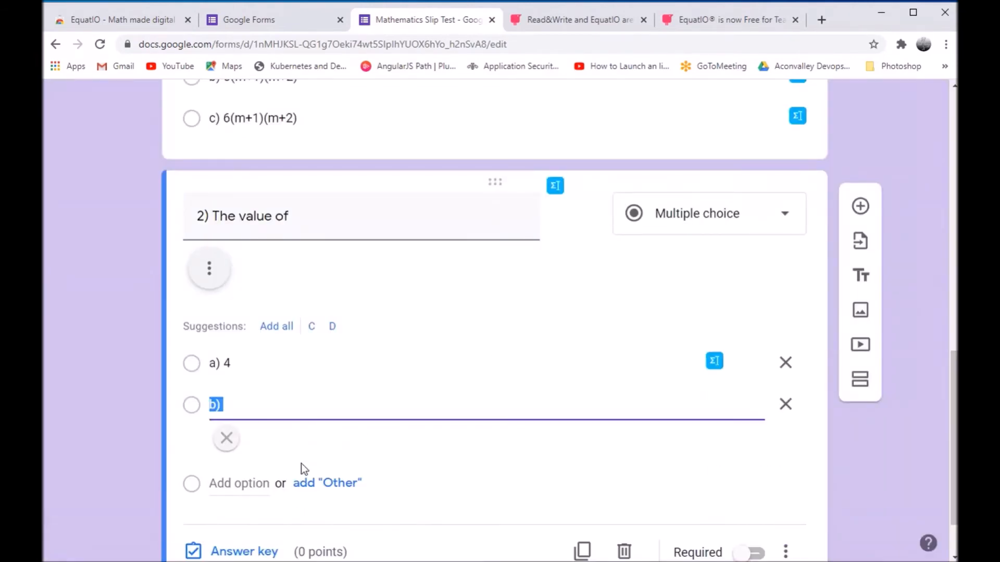
{"action": "left_click", "coordinate": [244, 518]}
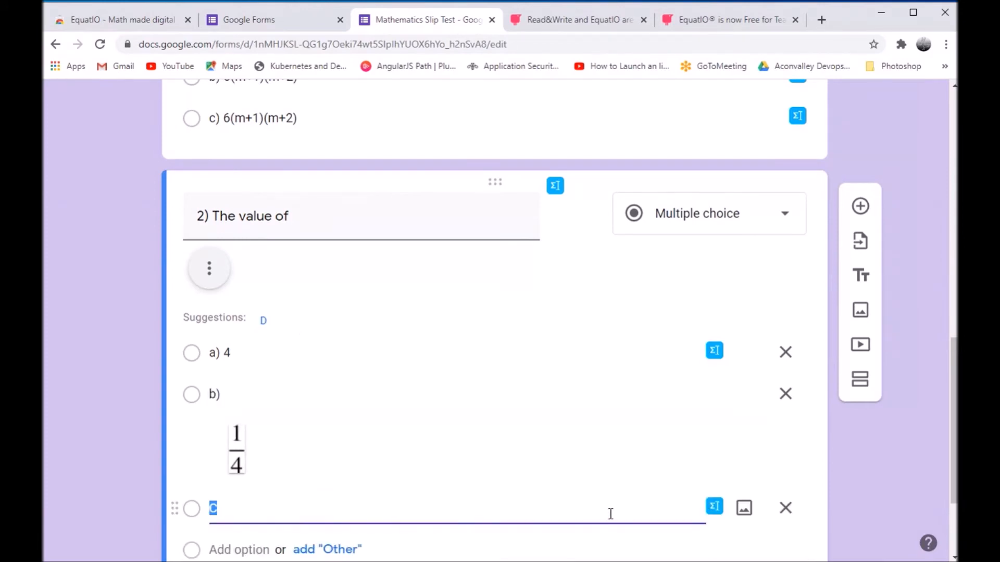
{"action": "type", "text": "c) 2"}
In question 2's answer key, mark option b) with the fraction 1/4 as correct, worth 1 point
{"action": "scroll", "coordinate": [357, 516], "scroll_direction": "down", "scroll_amount": 2}
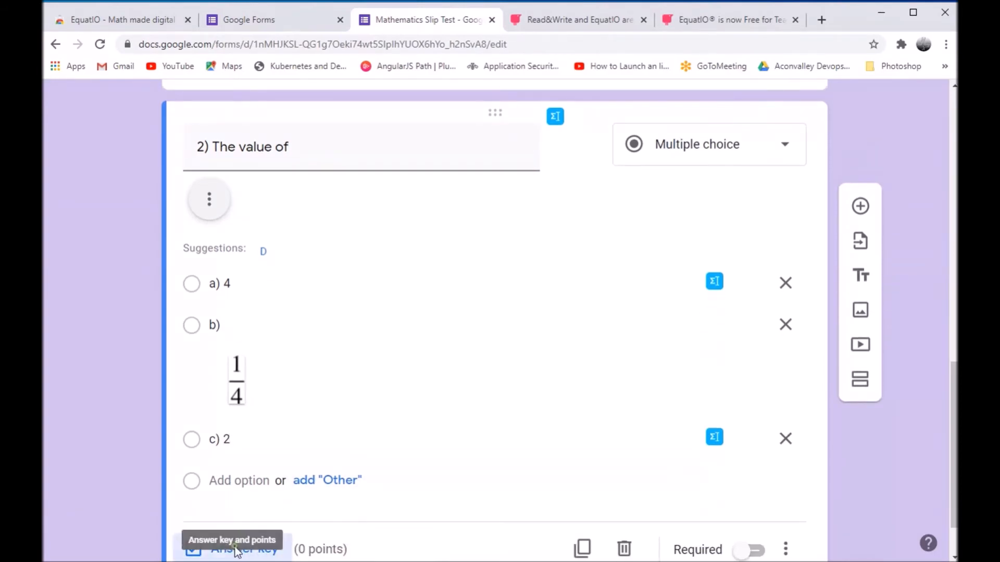
{"action": "left_click", "coordinate": [263, 550]}
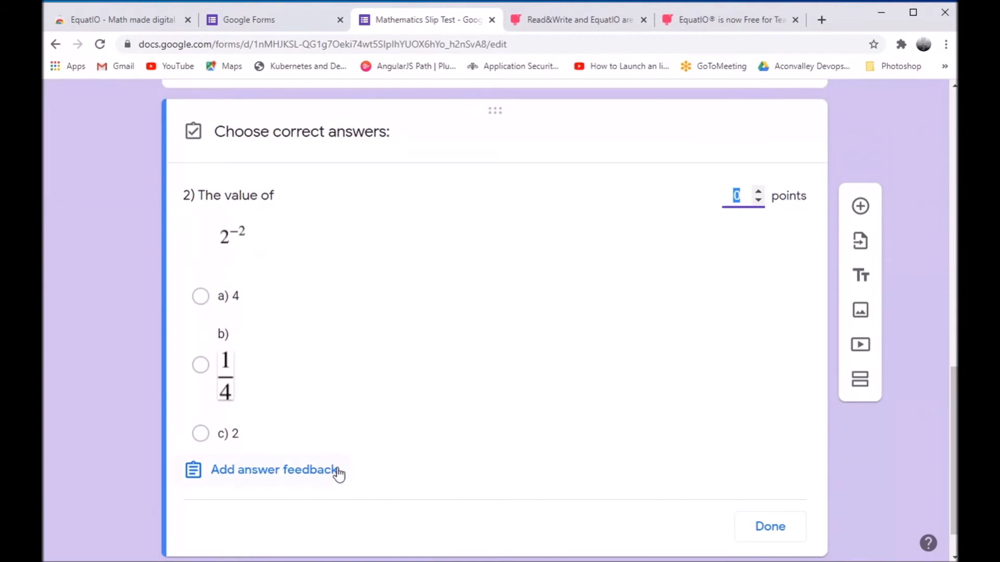
{"action": "left_click", "coordinate": [201, 367]}
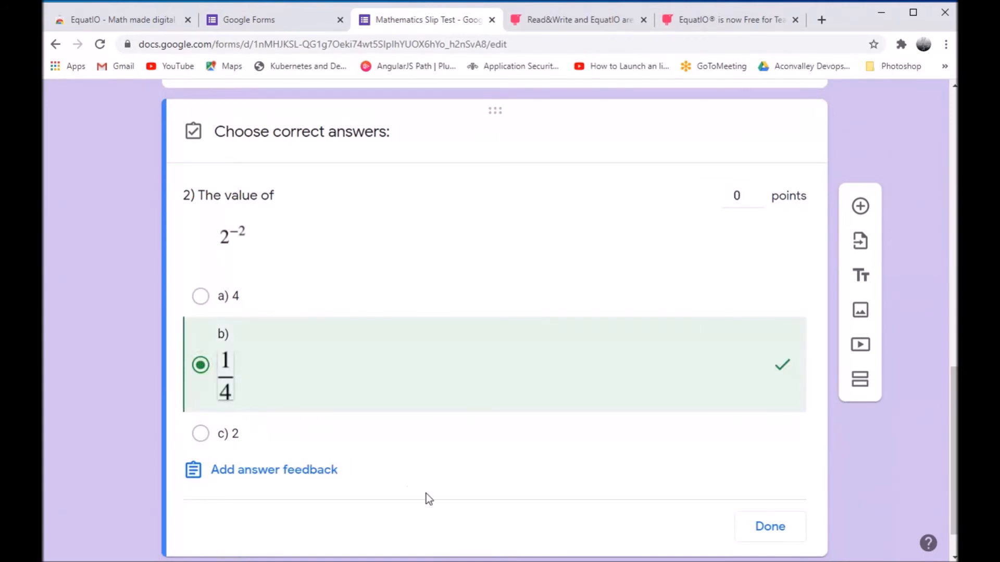
{"action": "left_click", "coordinate": [758, 193]}
{"action": "left_click", "coordinate": [770, 527]}
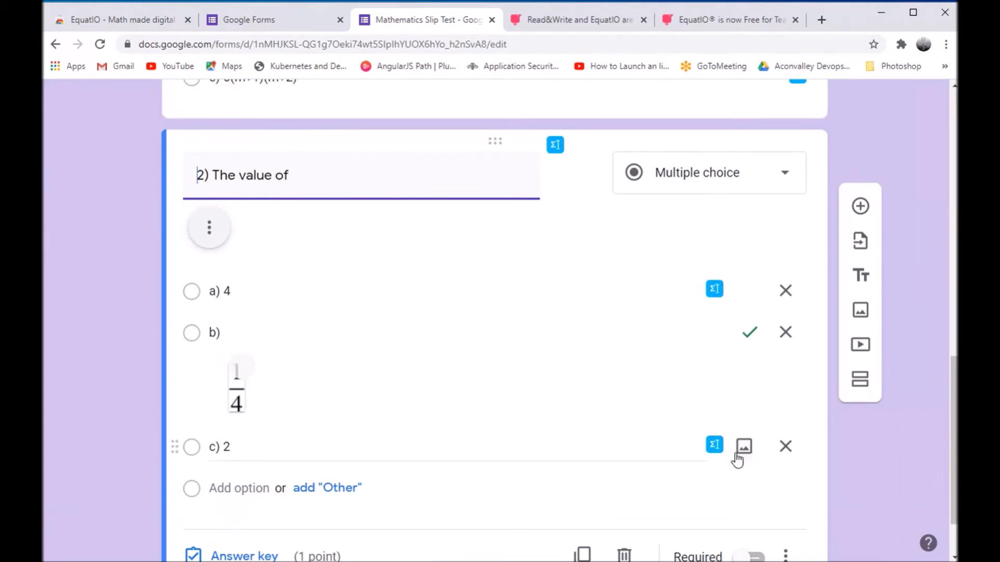
Add a new question below question 2 with the text "Q3) Find the volume of the right circular cylinder shown in the figure"
{"action": "scroll", "coordinate": [776, 441], "scroll_direction": "down", "scroll_amount": 2}
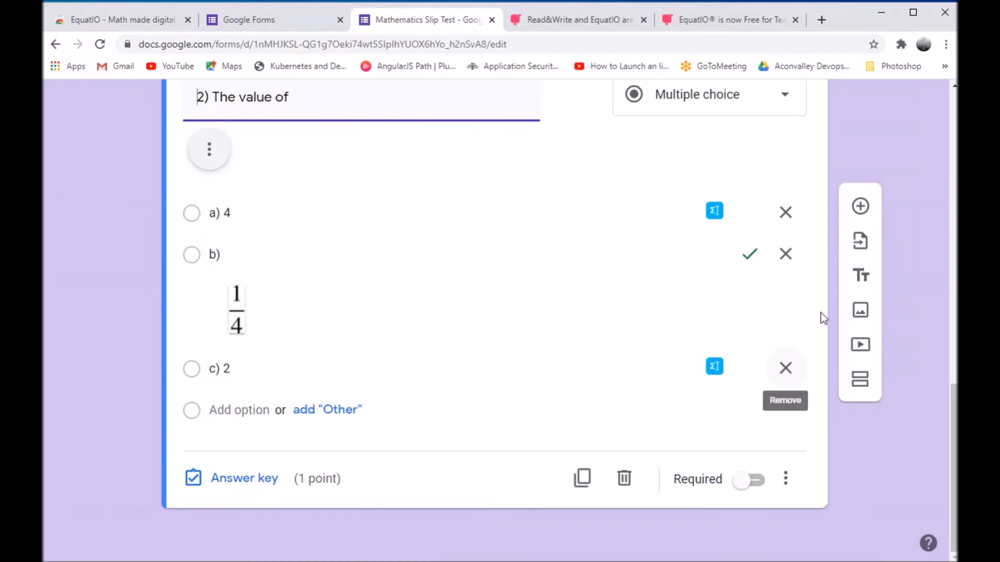
{"action": "left_click", "coordinate": [861, 206]}
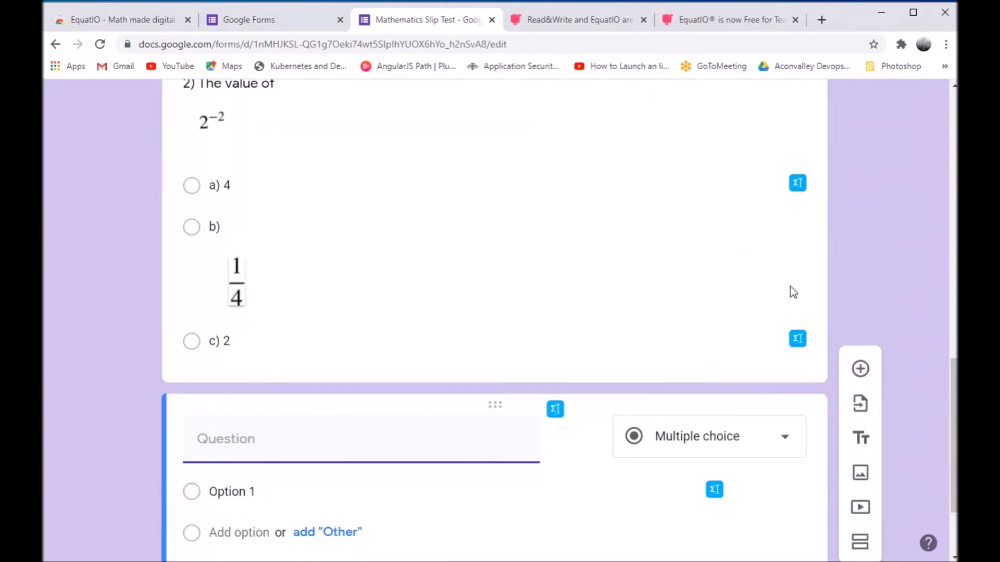
{"action": "type", "text": "Q3)"}
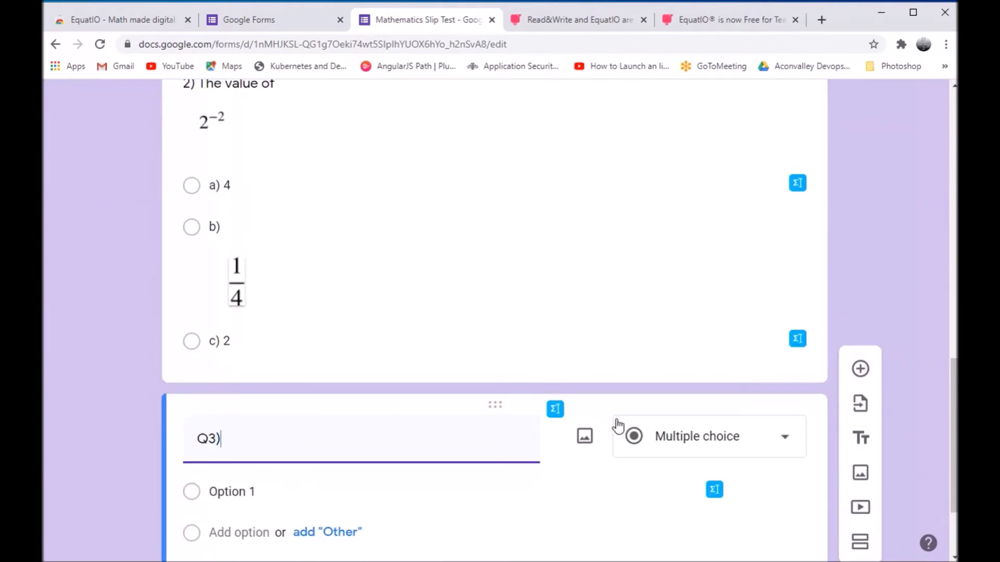
{"action": "type", "text": " Find the volum"}
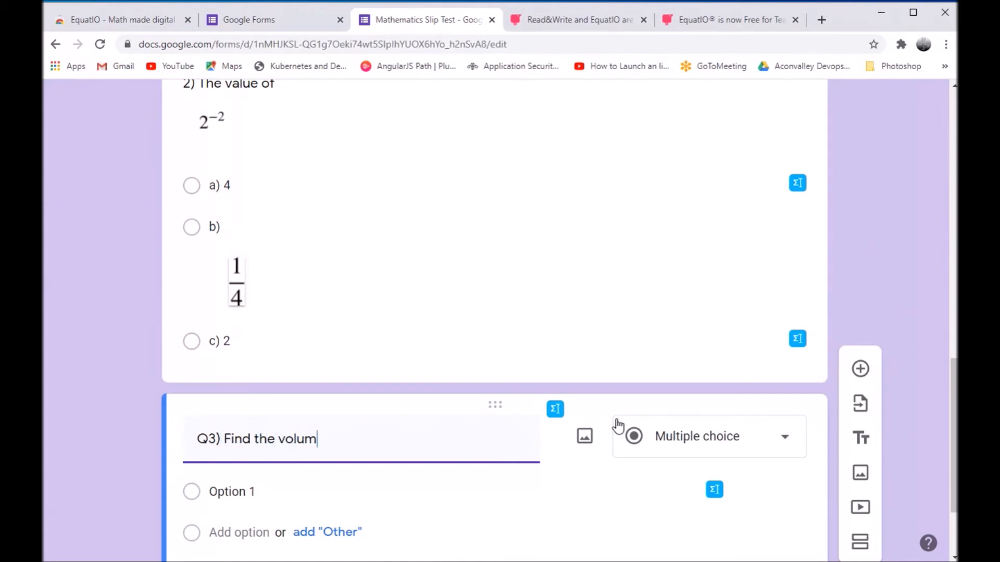
{"action": "type", "text": "e of the righ"}
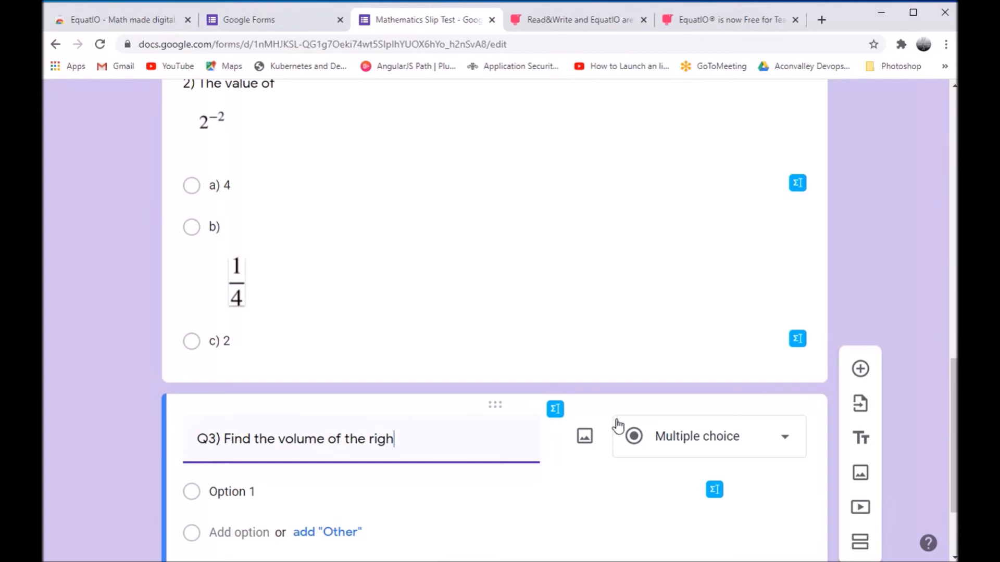
{"action": "type", "text": "t circular cyl"}
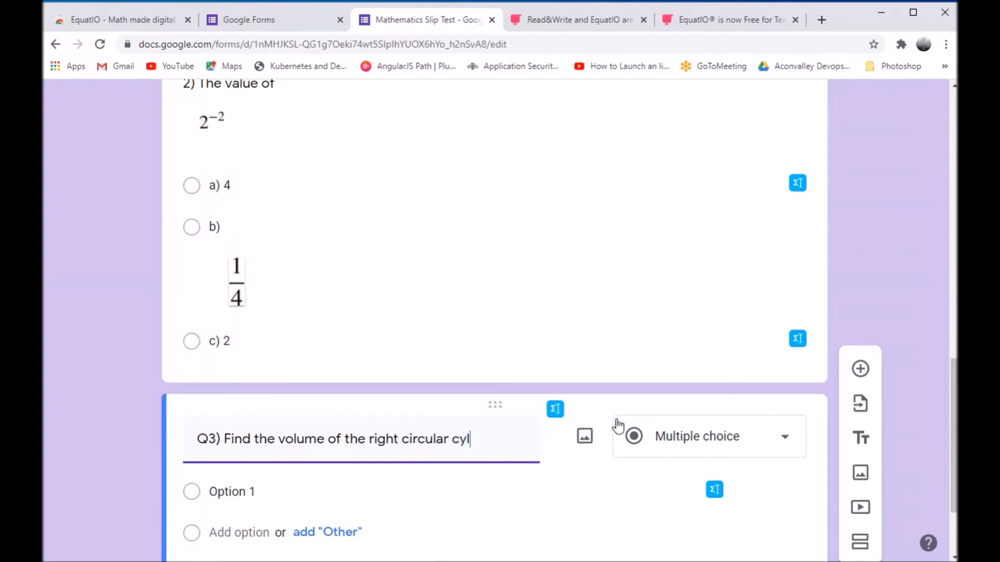
{"action": "type", "text": "inder sho"}
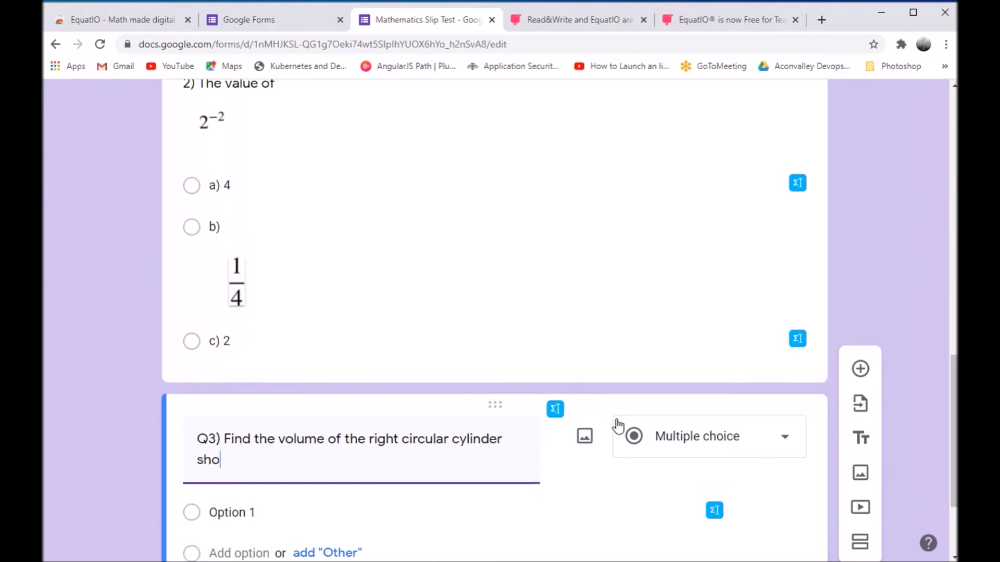
{"action": "type", "text": "wn in the figure"}
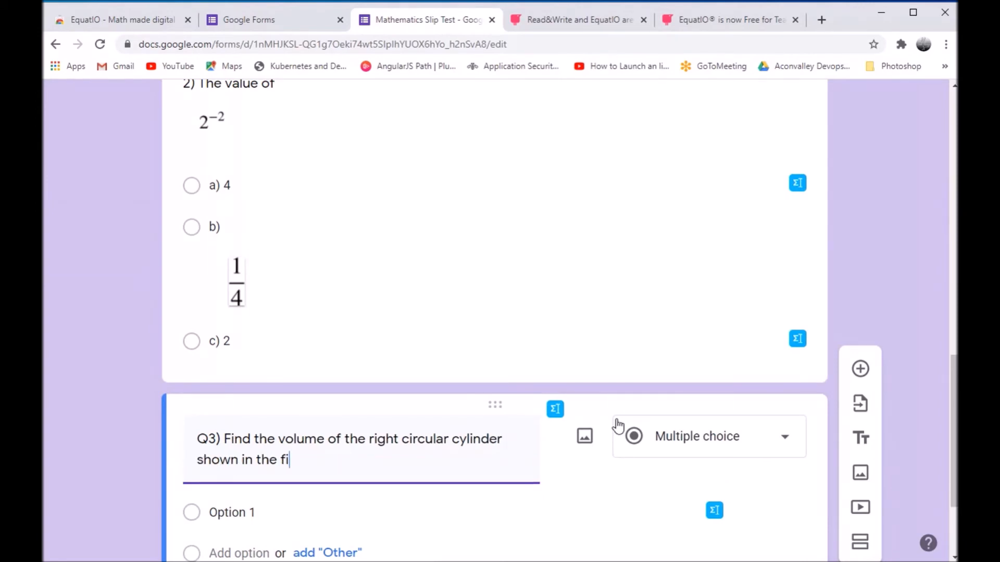
Upload the "volume" cylinder image from the Desktop folder into Q3
{"action": "mouse_move", "coordinate": [565, 437]}
{"action": "left_click", "coordinate": [585, 441]}
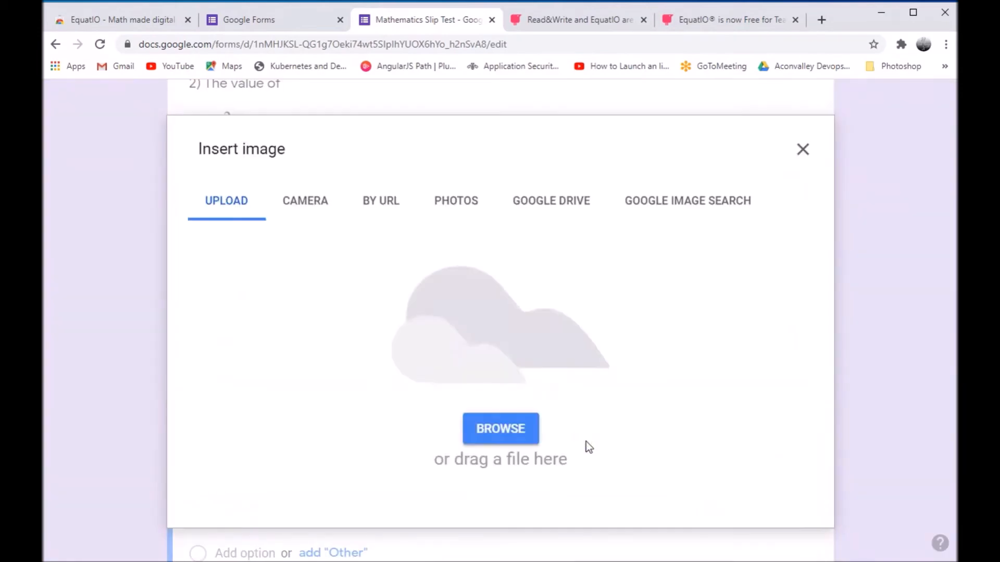
{"action": "left_click", "coordinate": [523, 436]}
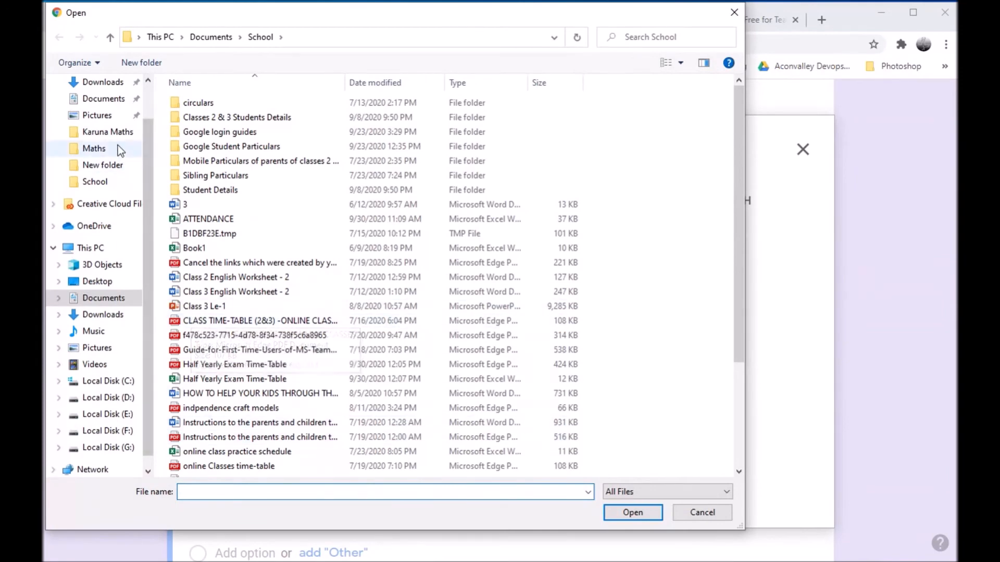
{"action": "scroll", "coordinate": [111, 131], "scroll_direction": "up", "scroll_amount": 2}
{"action": "left_click", "coordinate": [112, 110]}
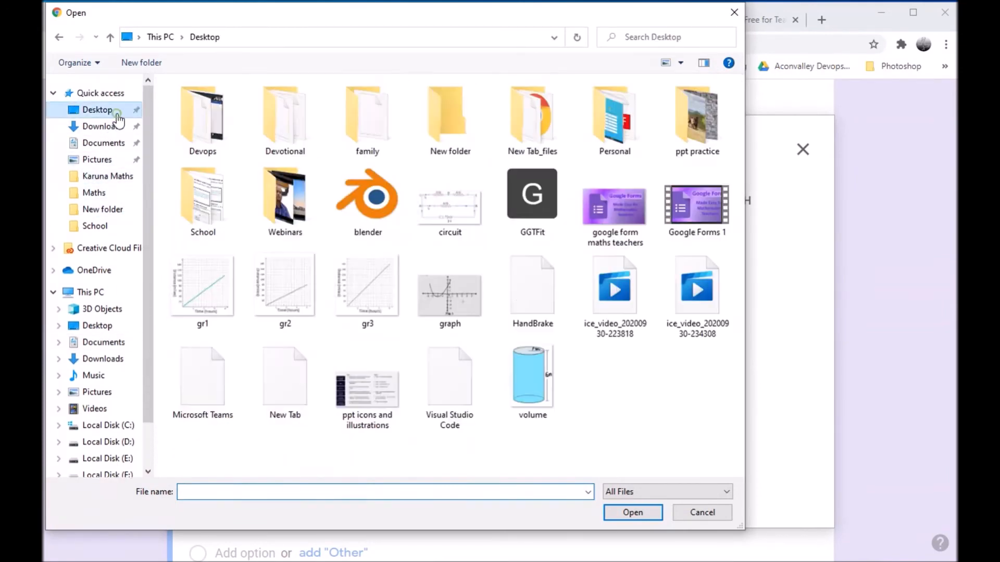
{"action": "left_click", "coordinate": [526, 389]}
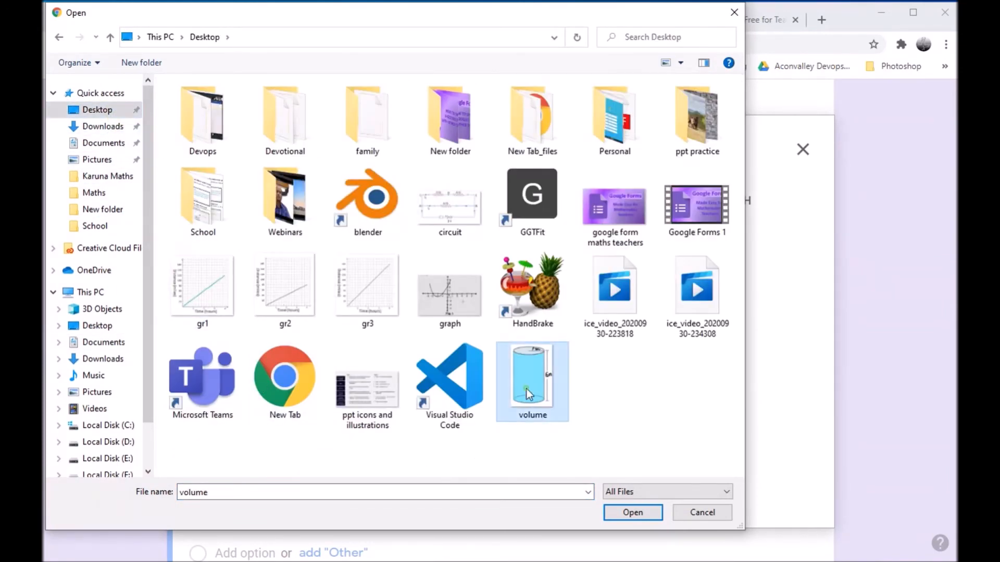
{"action": "left_click", "coordinate": [633, 513]}
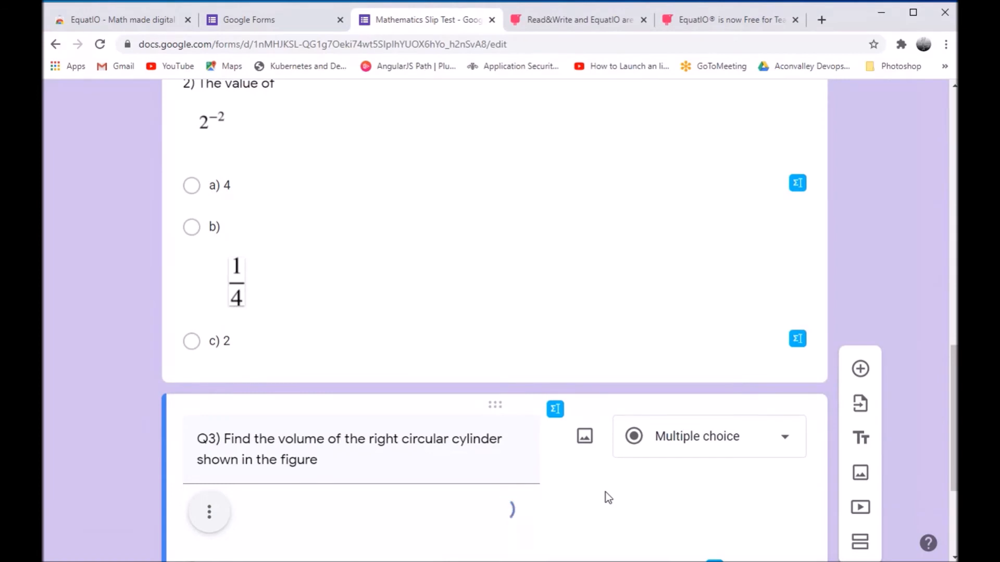
Set Q3's first option to "a) 18.84 cu. m."
{"action": "scroll", "coordinate": [533, 495], "scroll_direction": "down", "scroll_amount": 7}
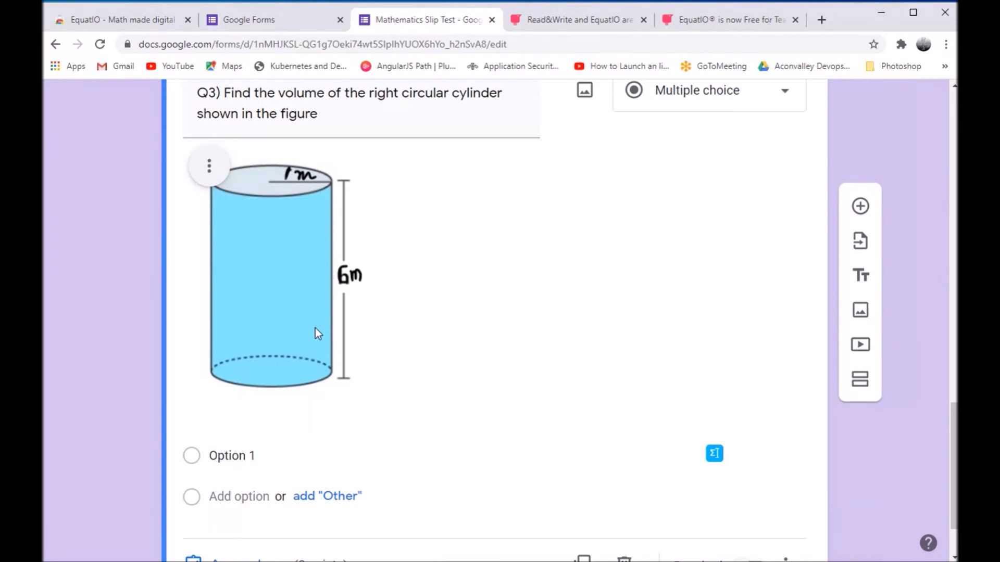
{"action": "left_click", "coordinate": [246, 453]}
{"action": "triple_click", "coordinate": [246, 453]}
{"action": "type", "text": "a)"}
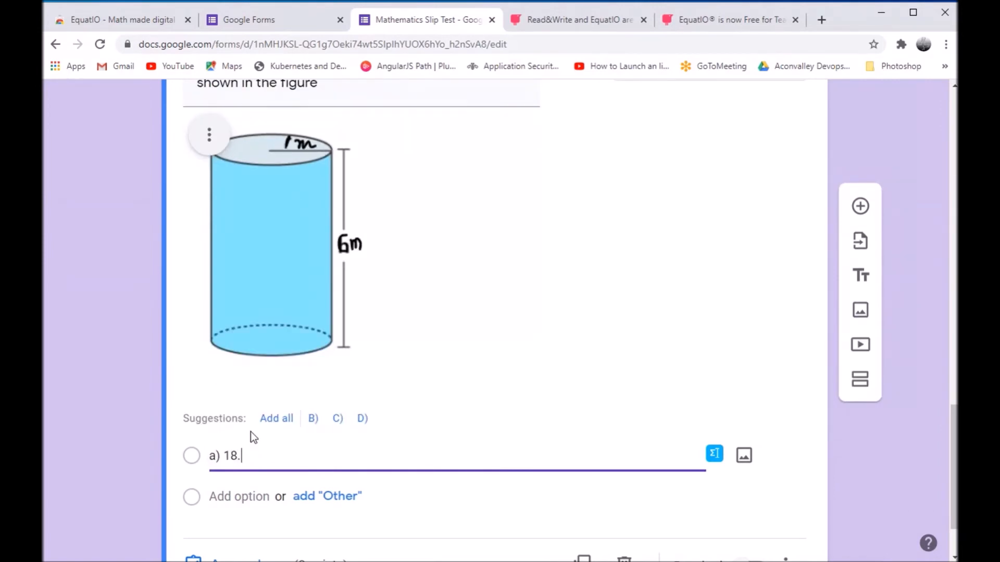
{"action": "type", "text": "18.84 cu. m."}
Add two more options to Q3: "b) 16.50 cu. m." and "c) 20.25 cu. m."
{"action": "left_click", "coordinate": [272, 495]}
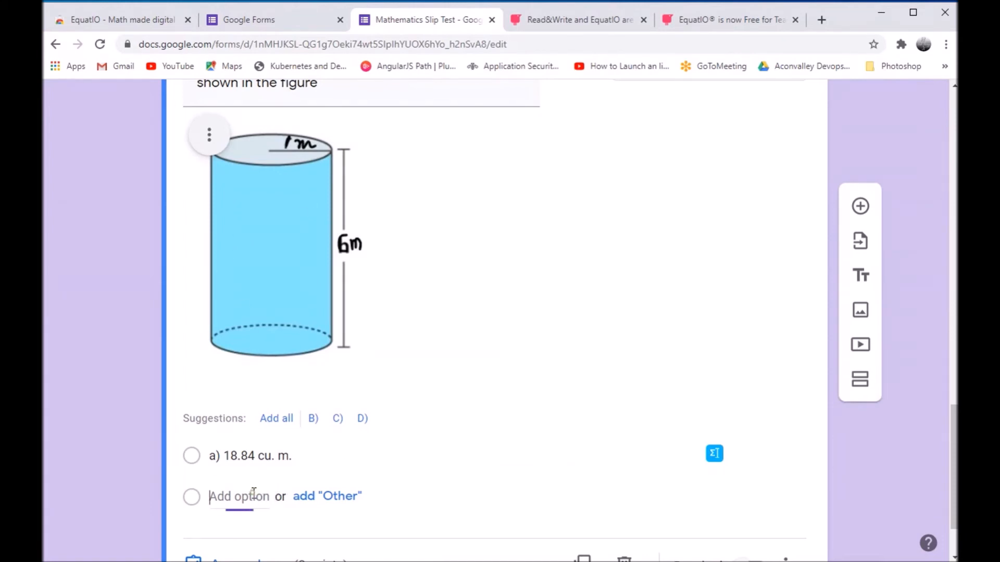
{"action": "type", "text": "b)"}
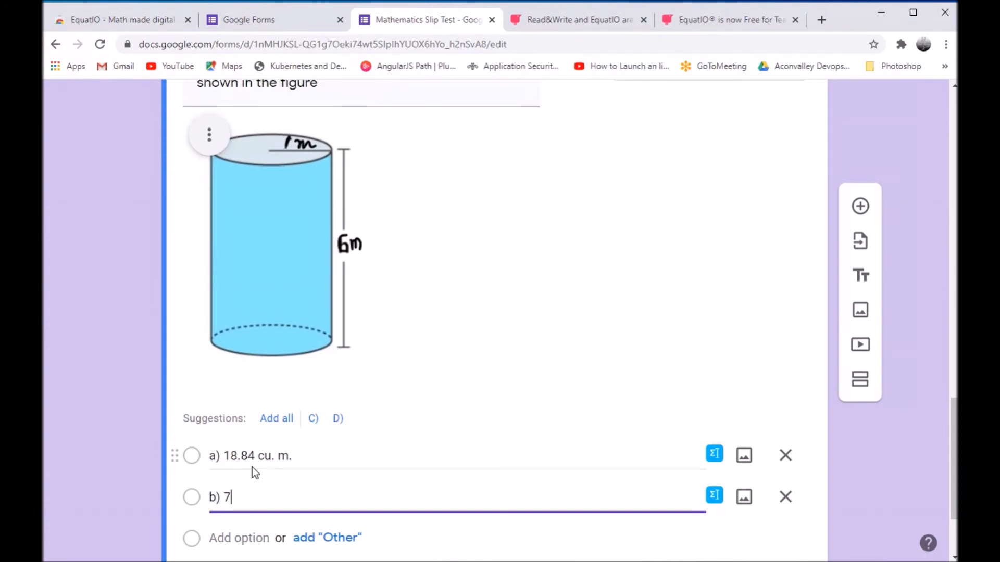
{"action": "type", "text": "7"}
{"action": "key", "text": "BackSpace"}
{"action": "type", "text": "16.50 cu. m."}
{"action": "left_click", "coordinate": [232, 536]}
{"action": "type", "text": "c) "}
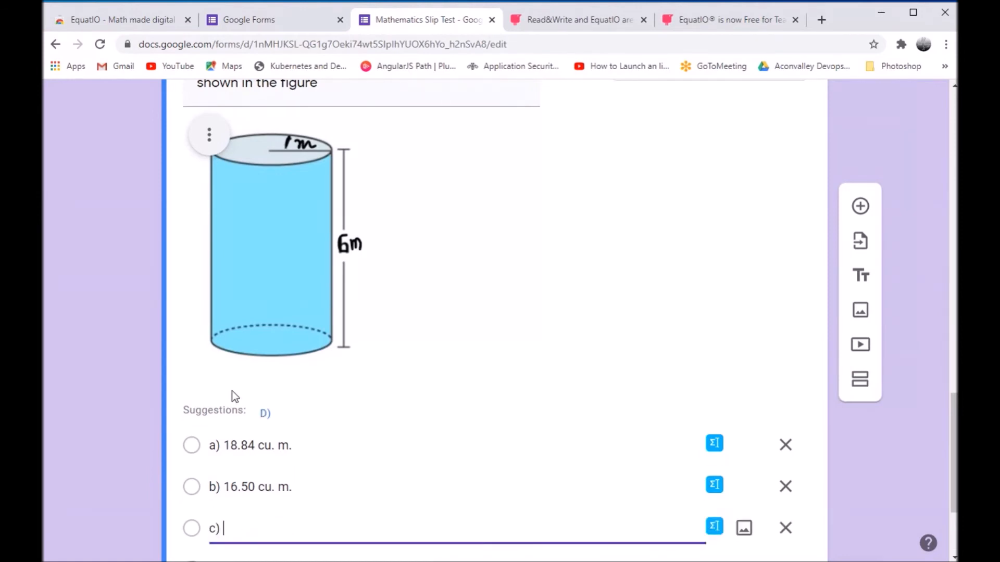
{"action": "type", "text": "20.25 cu. m."}
Mark "a) 18.84 cu. m." as the correct answer in Q3's answer key and assign the question 1 point
{"action": "scroll", "coordinate": [232, 391], "scroll_direction": "down", "scroll_amount": 3}
{"action": "left_click", "coordinate": [235, 477]}
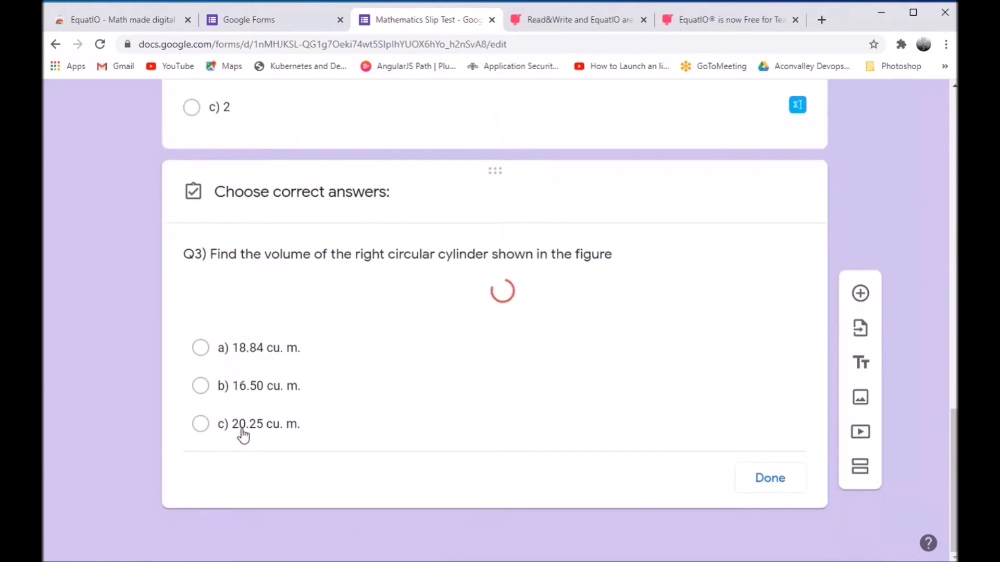
{"action": "scroll", "coordinate": [267, 420], "scroll_direction": "down", "scroll_amount": 4}
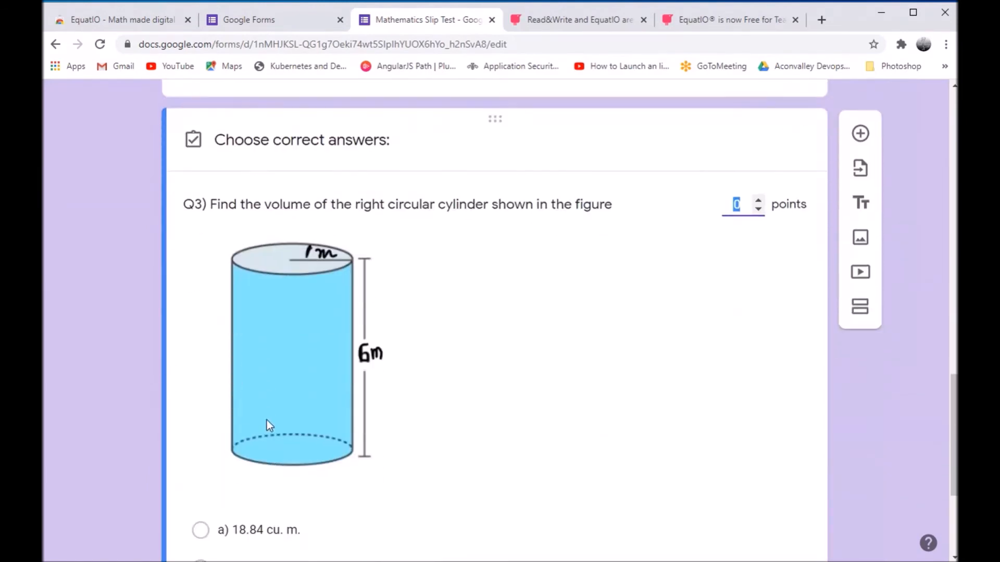
{"action": "left_click", "coordinate": [202, 441]}
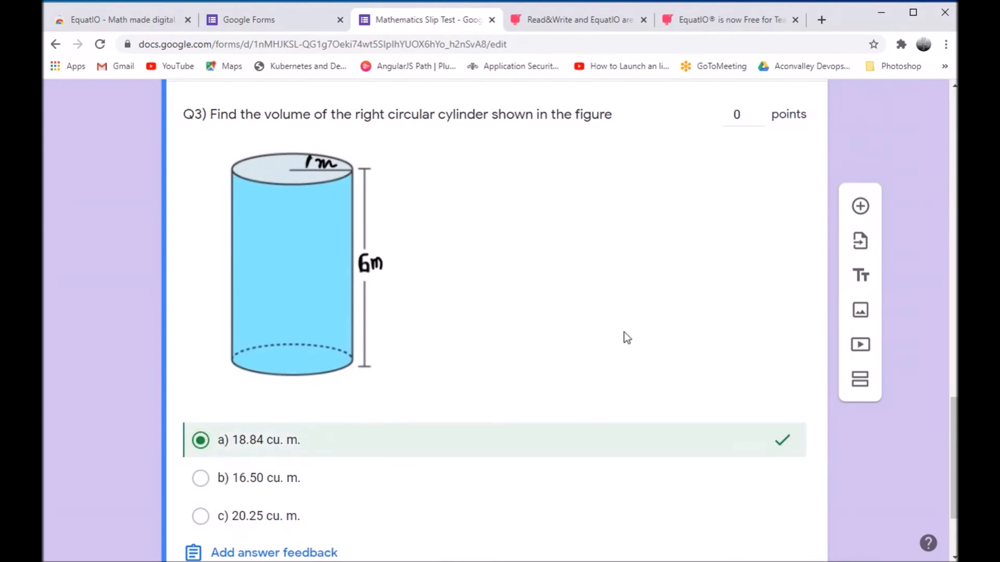
{"action": "scroll", "coordinate": [624, 332], "scroll_direction": "up", "scroll_amount": 3}
{"action": "left_click", "coordinate": [760, 249]}
{"action": "scroll", "coordinate": [541, 379], "scroll_direction": "down", "scroll_amount": 1}
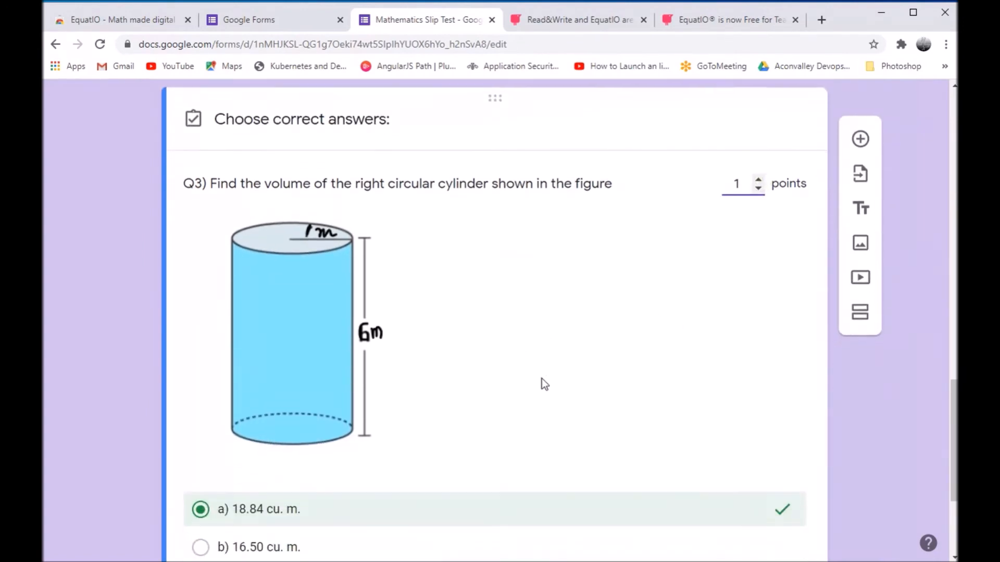
{"action": "scroll", "coordinate": [542, 379], "scroll_direction": "down", "scroll_amount": 2}
{"action": "scroll", "coordinate": [542, 380], "scroll_direction": "down", "scroll_amount": 1}
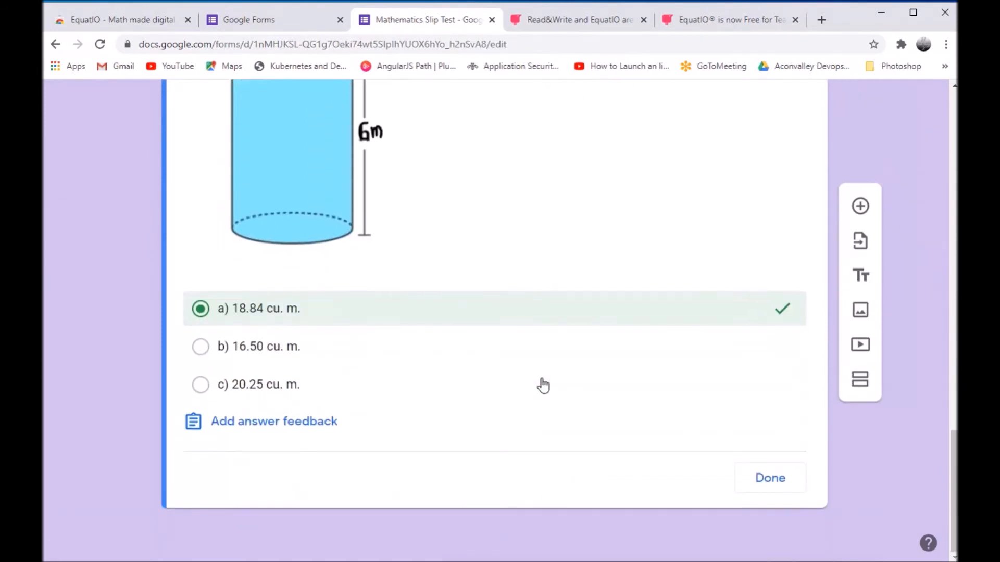
{"action": "left_click", "coordinate": [771, 480]}
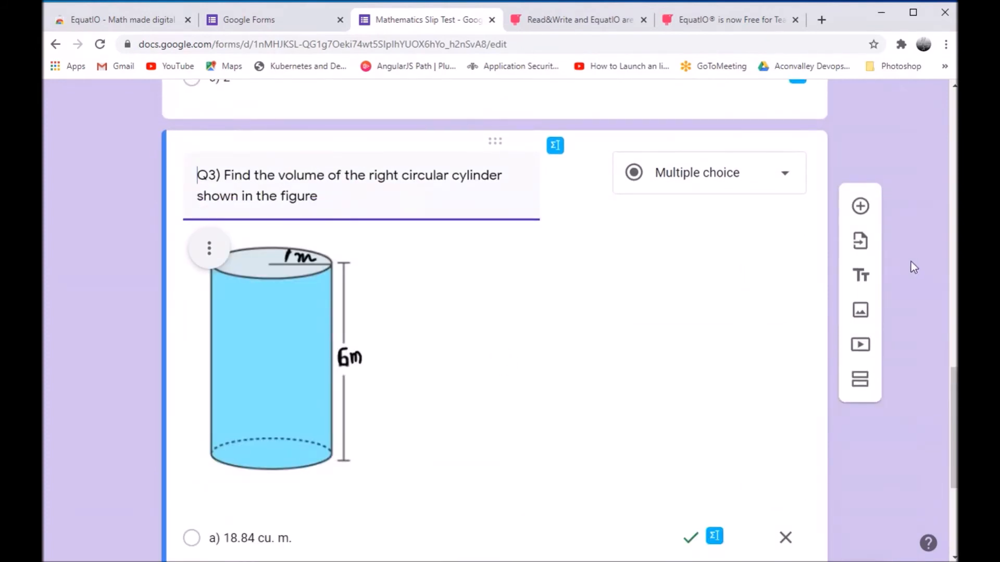
Add a new multiple-choice question below Q3 with the text "Q4) If"
{"action": "left_click", "coordinate": [861, 207]}
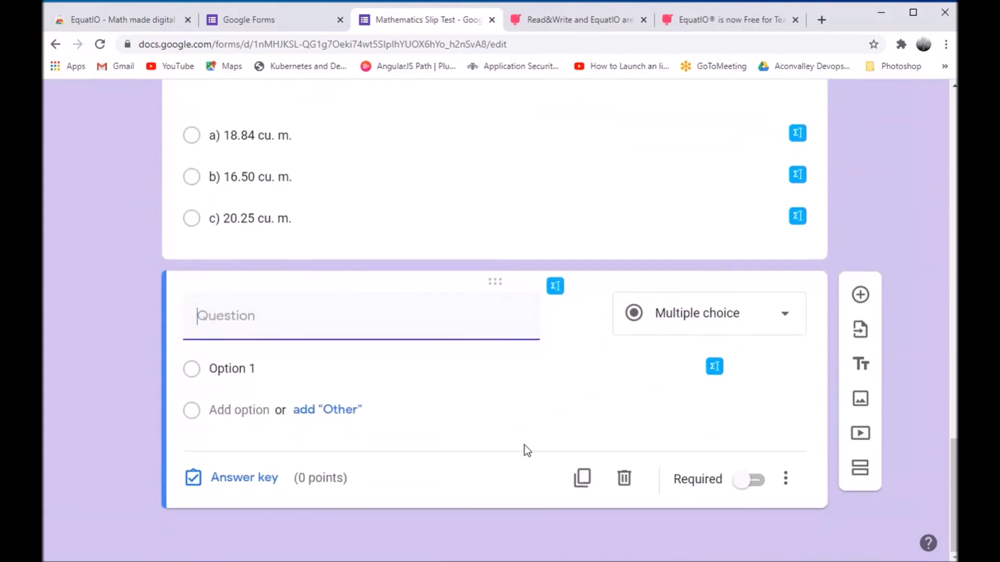
{"action": "type", "text": "Q4"}
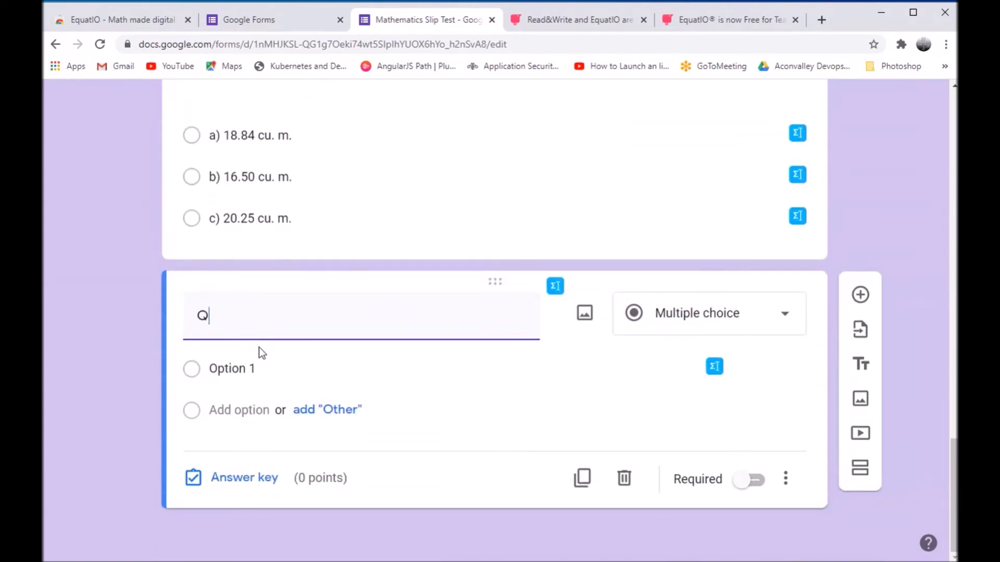
{"action": "type", "text": ") If"}
Handwrite the equation (−3)^(m+1) × (−3)^5 = (−3)^7 in EquatIO and insert it into Q4
{"action": "left_click", "coordinate": [555, 286]}
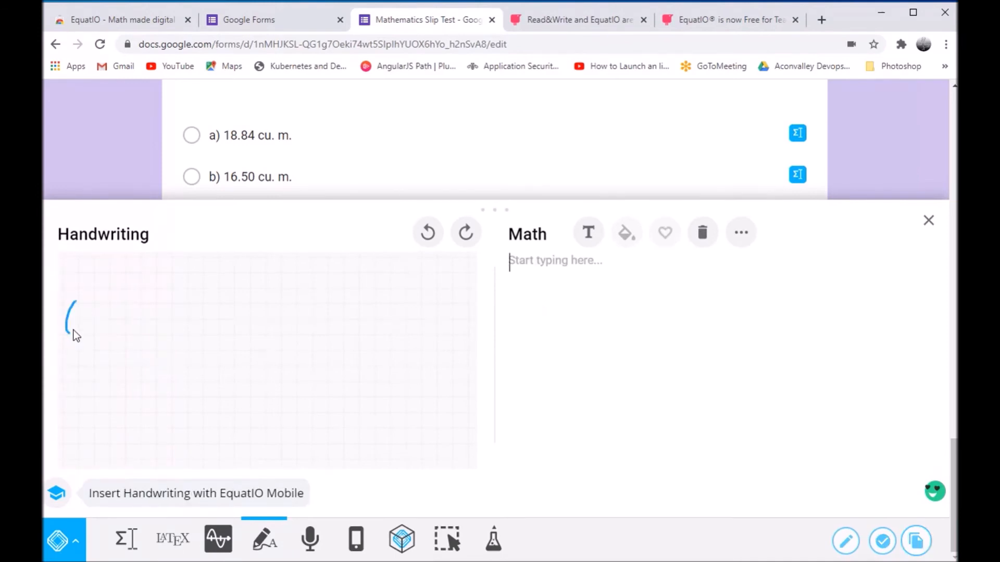
{"action": "left_click_drag", "start_coordinate": [74, 318], "coordinate": [99, 323]}
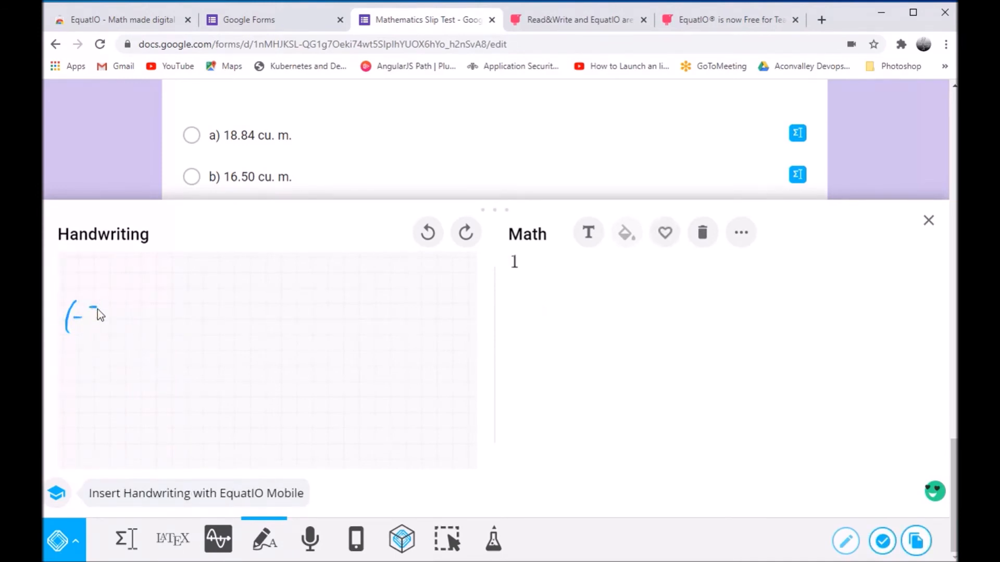
{"action": "left_click_drag", "start_coordinate": [105, 299], "coordinate": [110, 329]}
{"action": "mouse_move", "coordinate": [134, 283]}
{"action": "left_mouse_down"}
{"action": "mouse_move", "coordinate": [134, 298]}
{"action": "mouse_move", "coordinate": [140, 290]}
{"action": "mouse_move", "coordinate": [181, 327]}
{"action": "left_mouse_up"}
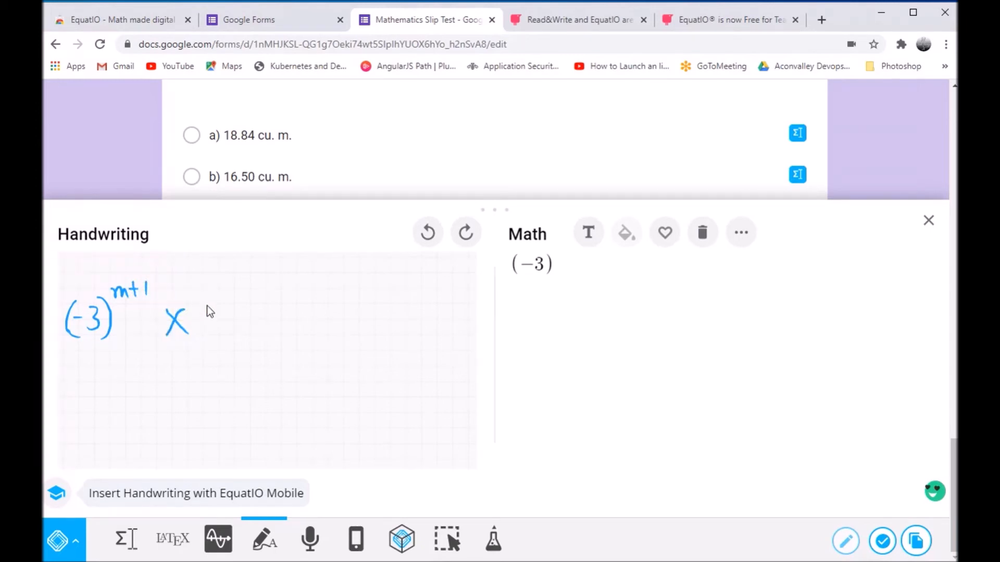
{"action": "left_click_drag", "start_coordinate": [213, 293], "coordinate": [208, 347]}
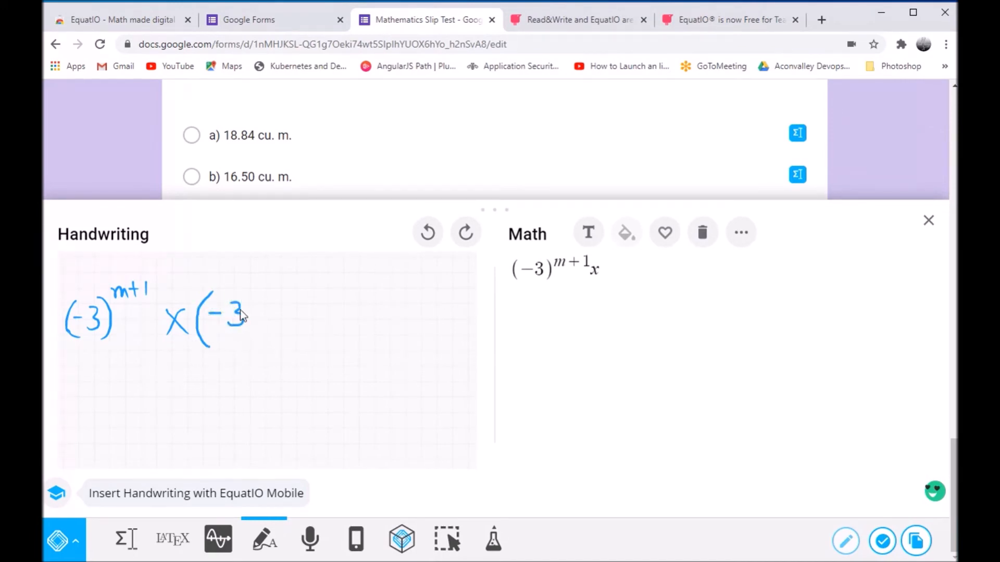
{"action": "left_click_drag", "start_coordinate": [240, 288], "coordinate": [248, 340]}
{"action": "left_click_drag", "start_coordinate": [289, 316], "coordinate": [276, 316]}
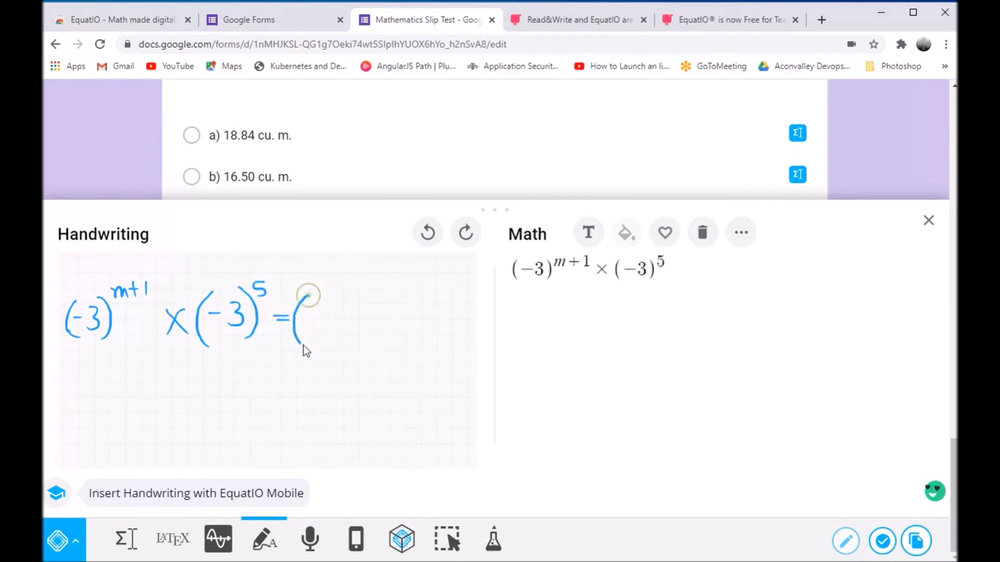
{"action": "left_click_drag", "start_coordinate": [336, 307], "coordinate": [325, 331]}
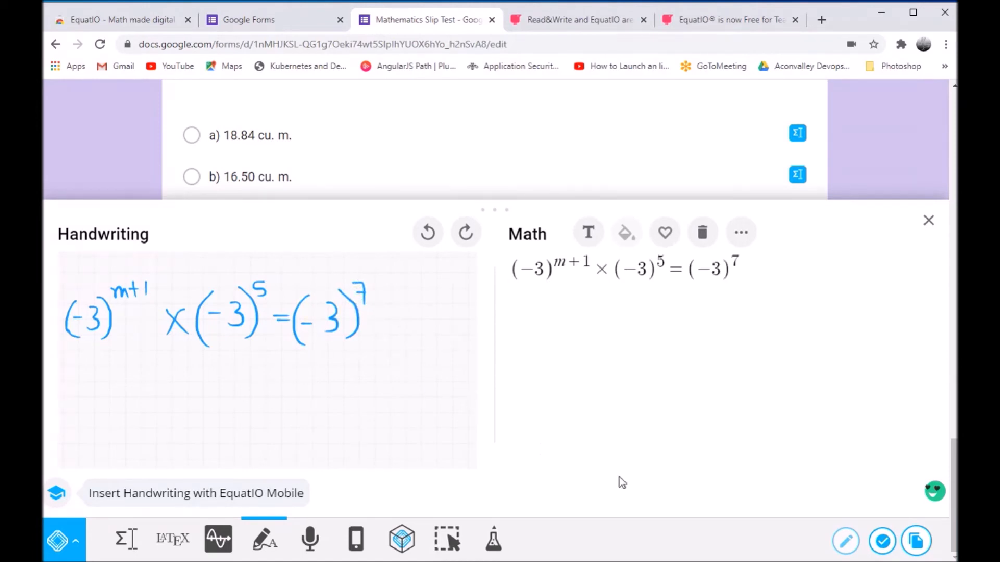
{"action": "left_click", "coordinate": [884, 543]}
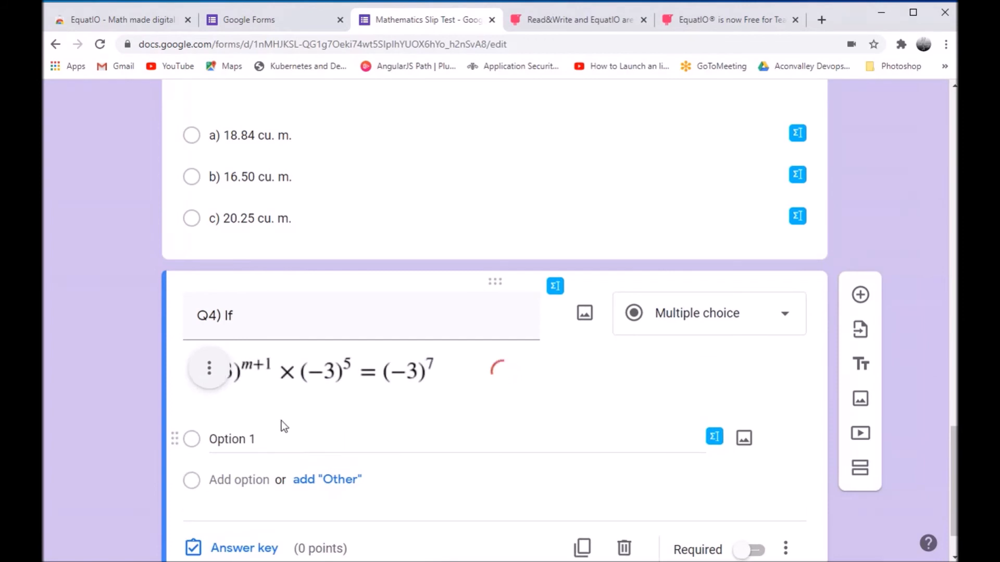
Fill Q4's first option with 1 and caption the equation image "then the value of m is"
{"action": "left_click", "coordinate": [448, 439]}
{"action": "type", "text": "1"}
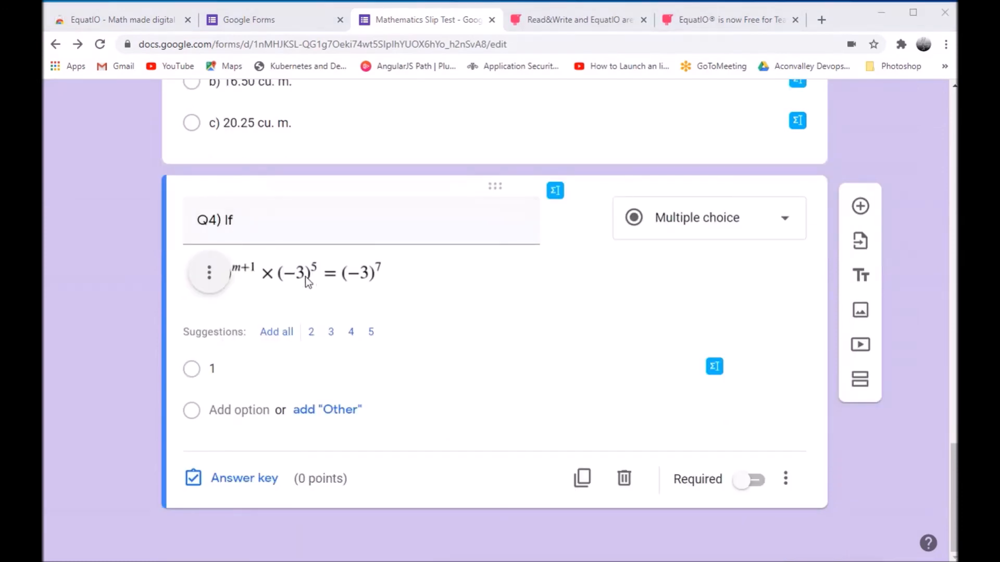
{"action": "left_click", "coordinate": [209, 280]}
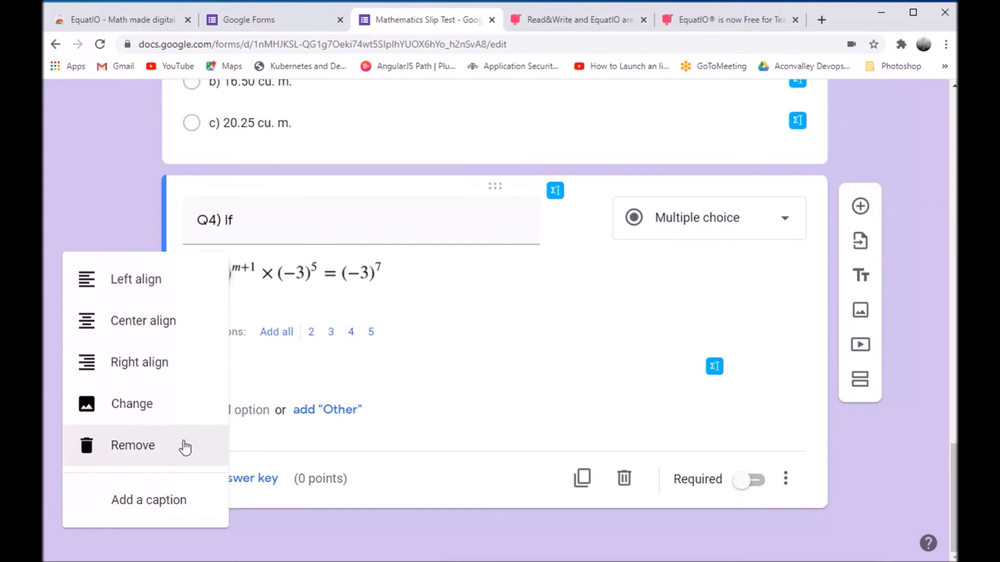
{"action": "left_click", "coordinate": [162, 506]}
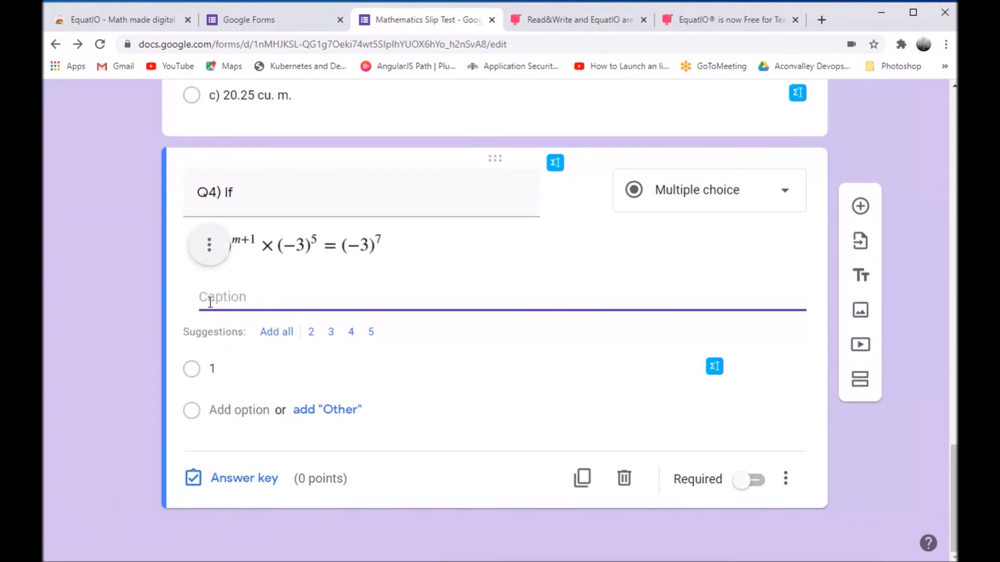
{"action": "type", "text": "then the value of m is"}
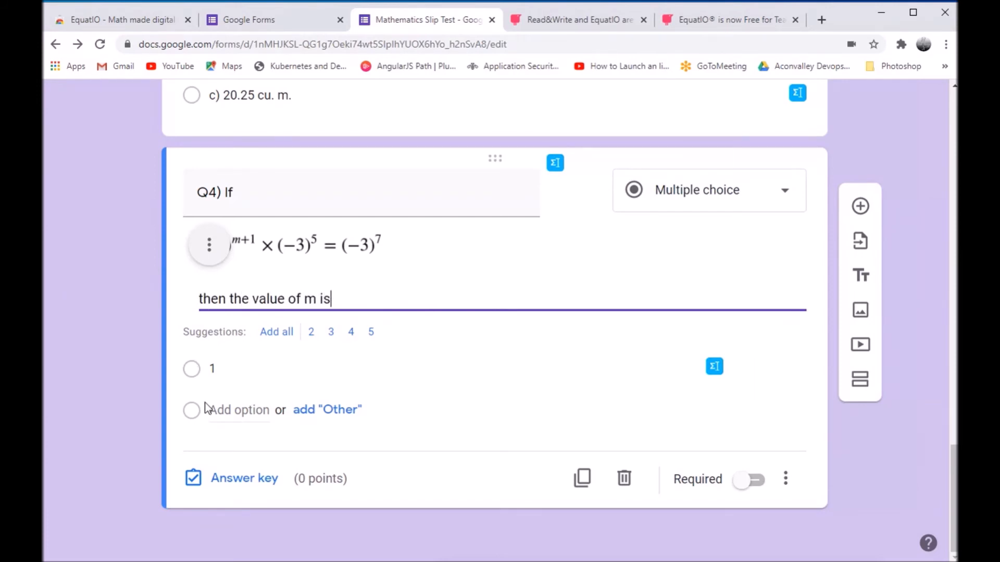
Set Q4's three answer options to 5, 7 and 1, replacing the first option's text
{"action": "left_click", "coordinate": [215, 370]}
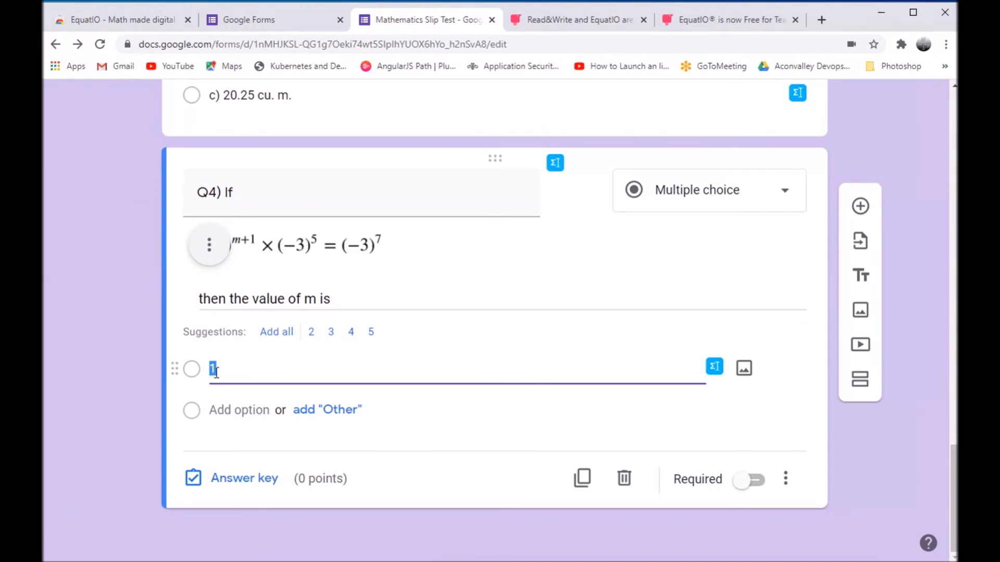
{"action": "type", "text": "5"}
{"action": "left_click", "coordinate": [213, 409]}
{"action": "type", "text": "7"}
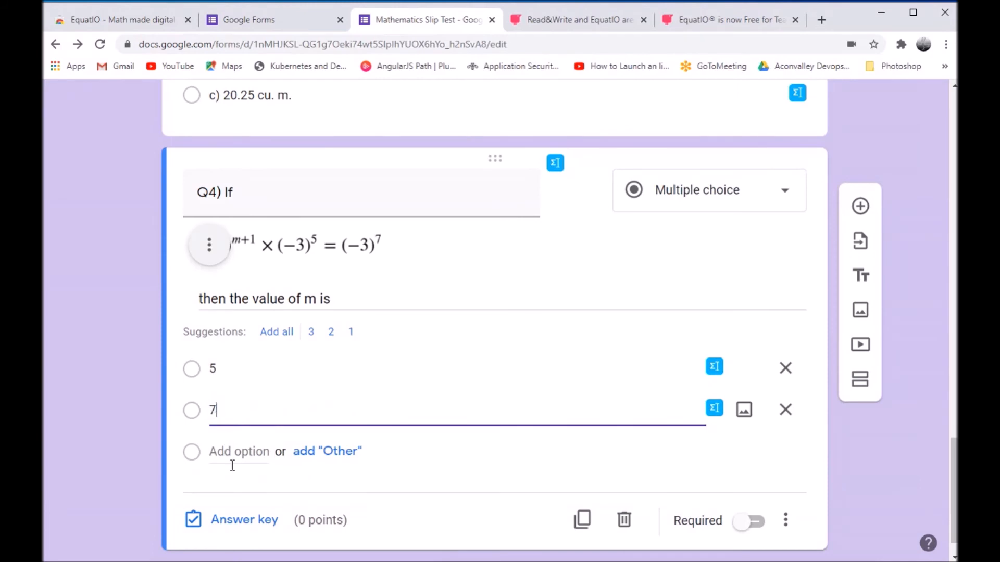
{"action": "left_click", "coordinate": [224, 453]}
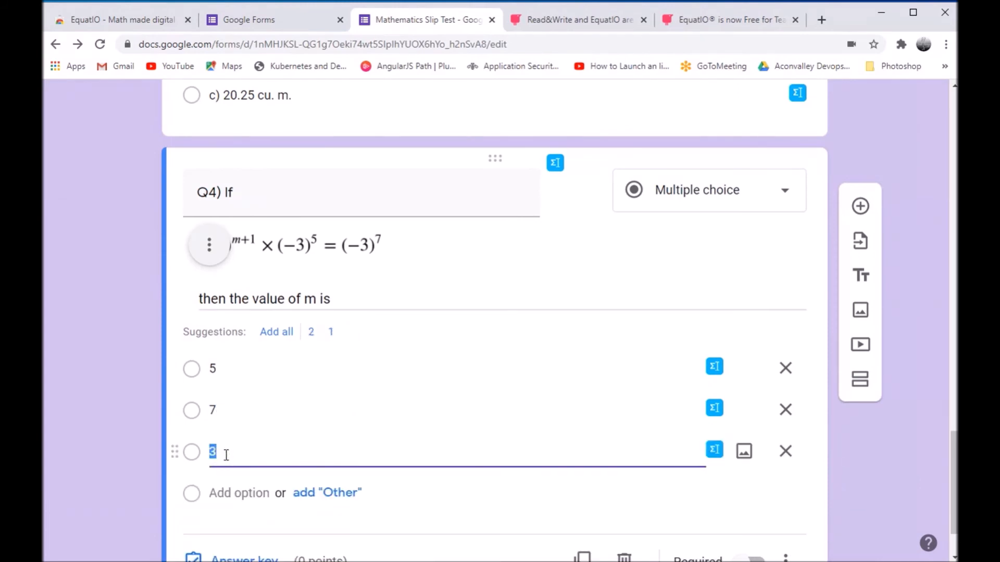
{"action": "type", "text": "1"}
Mark option 1 as the correct answer in Q4's answer key and assign the question 1 point
{"action": "scroll", "coordinate": [264, 505], "scroll_direction": "down", "scroll_amount": 1}
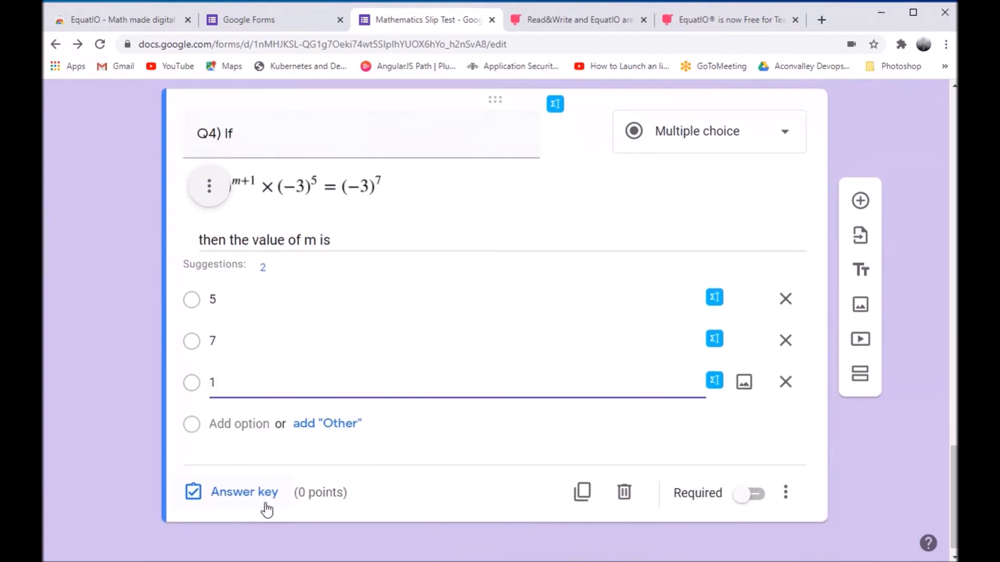
{"action": "left_click", "coordinate": [252, 494]}
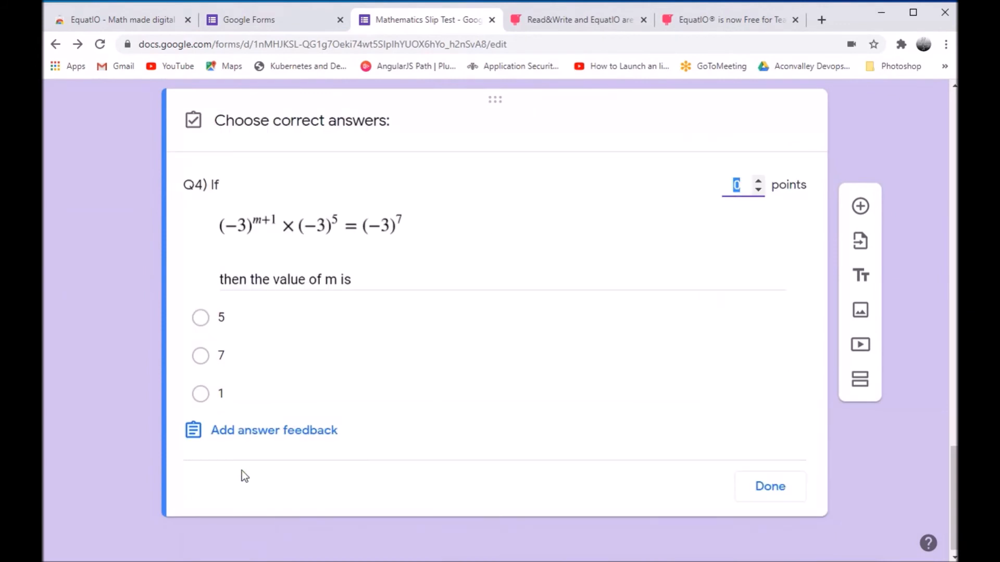
{"action": "left_click", "coordinate": [201, 394]}
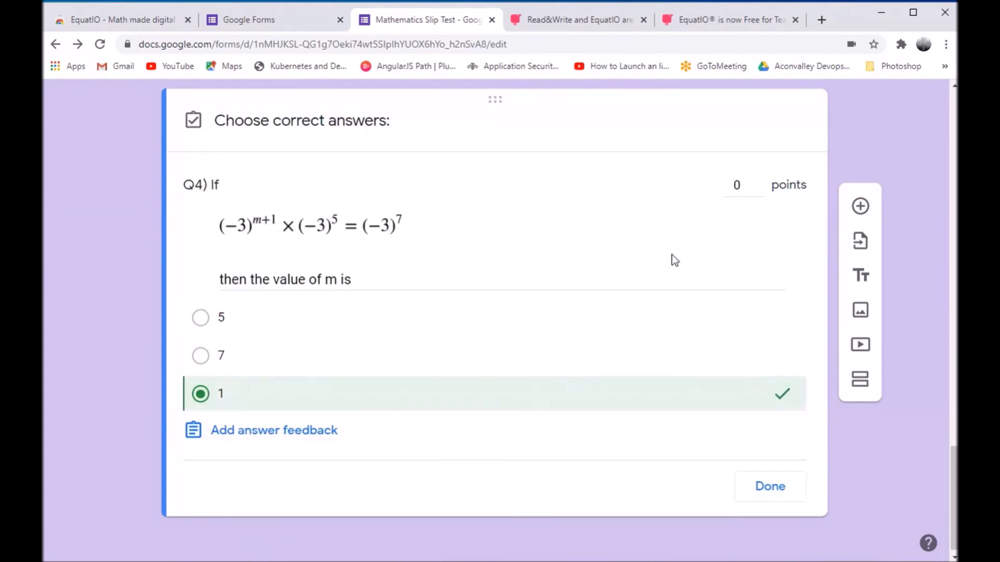
{"action": "left_click", "coordinate": [758, 183]}
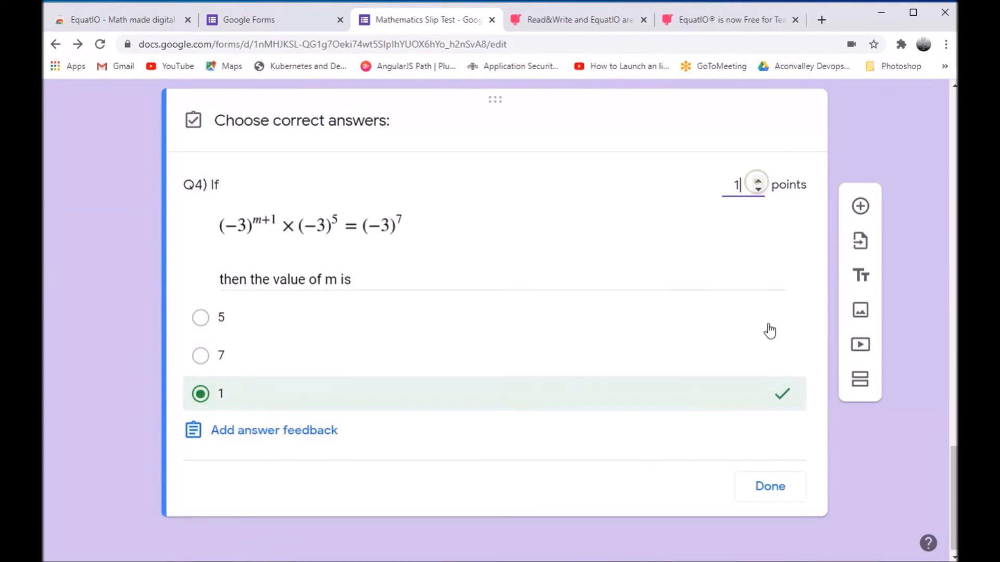
{"action": "left_click", "coordinate": [775, 489]}
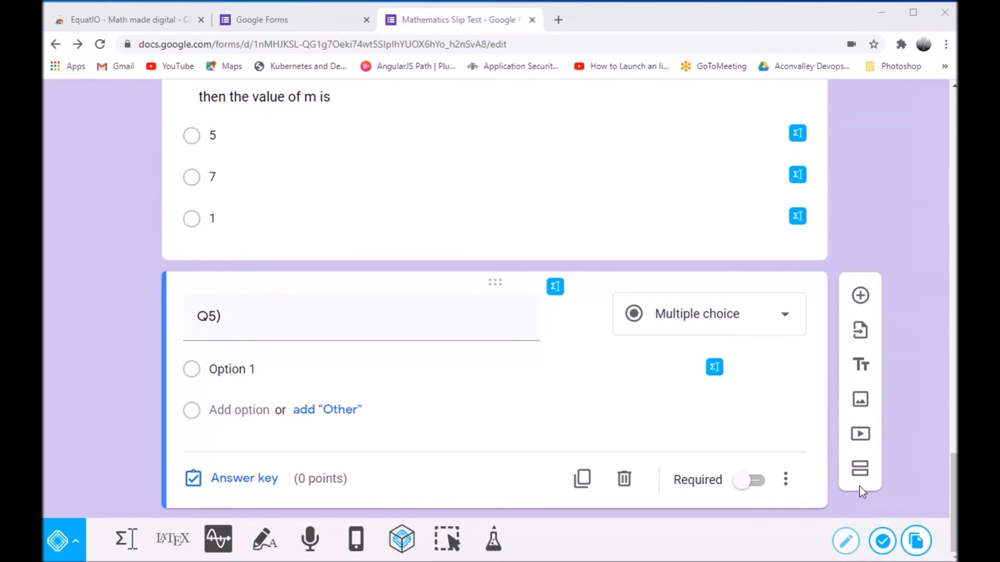
Complete Q5's text with "Identify the correct matching options for the given formulae" and upload the "matching" image from the Desktop folder
{"action": "left_click", "coordinate": [386, 323]}
{"action": "type", "text": "Identify the correct matching options for the given formulae"}
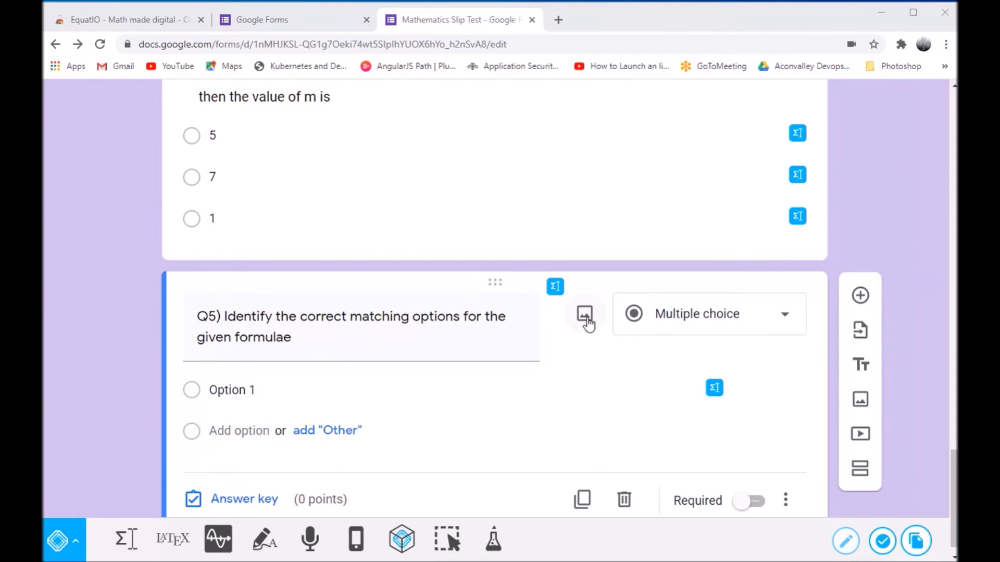
{"action": "left_click", "coordinate": [585, 315]}
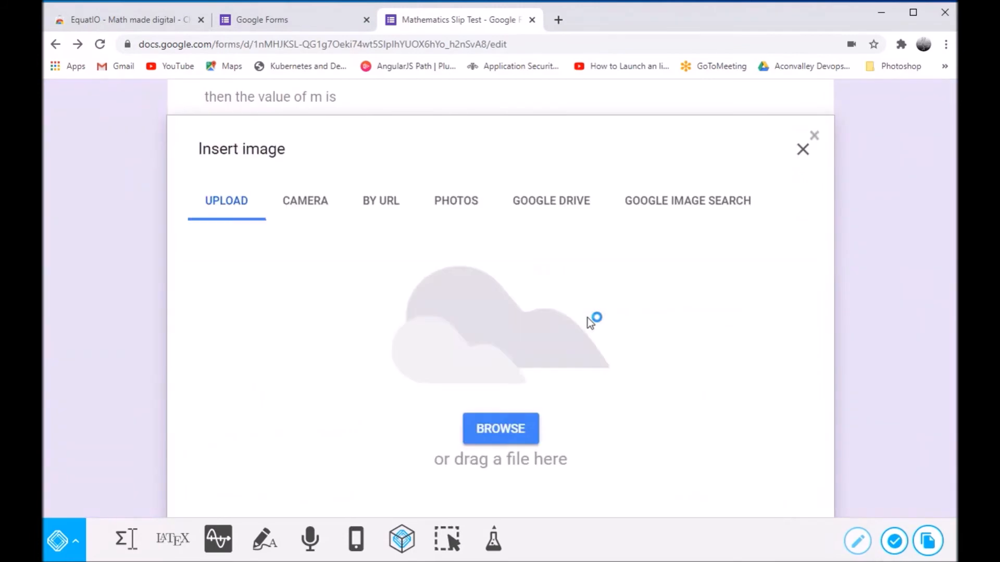
{"action": "left_click", "coordinate": [519, 436]}
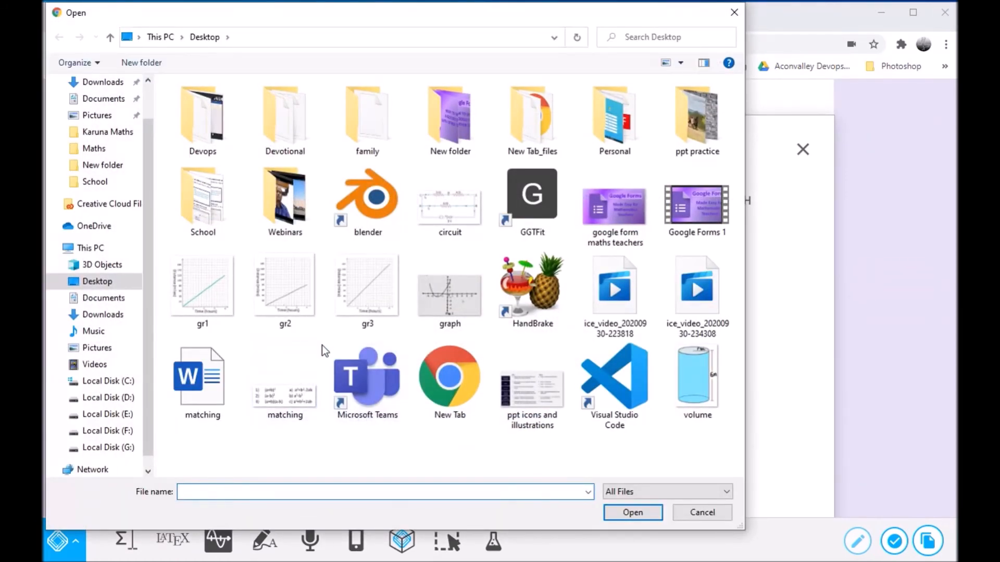
{"action": "left_click", "coordinate": [305, 405]}
{"action": "left_click", "coordinate": [638, 508]}
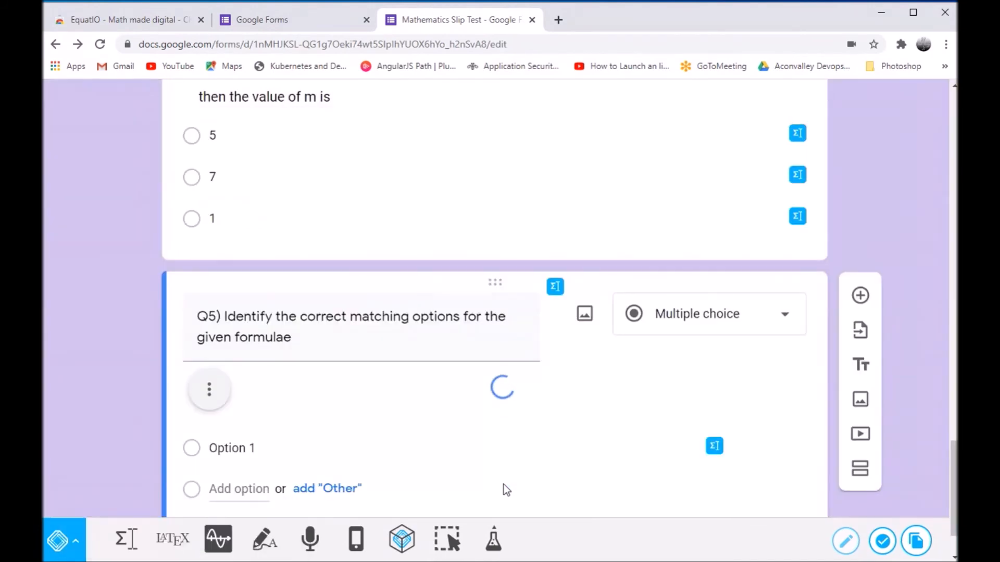
Set Q5's three options to "a) 1-a, 2-b, 3-c", "b) 1-c, 2-a, 3-b" and "c) 1-b, 2-c, 3-a"
{"action": "scroll", "coordinate": [504, 483], "scroll_direction": "down", "scroll_amount": 4}
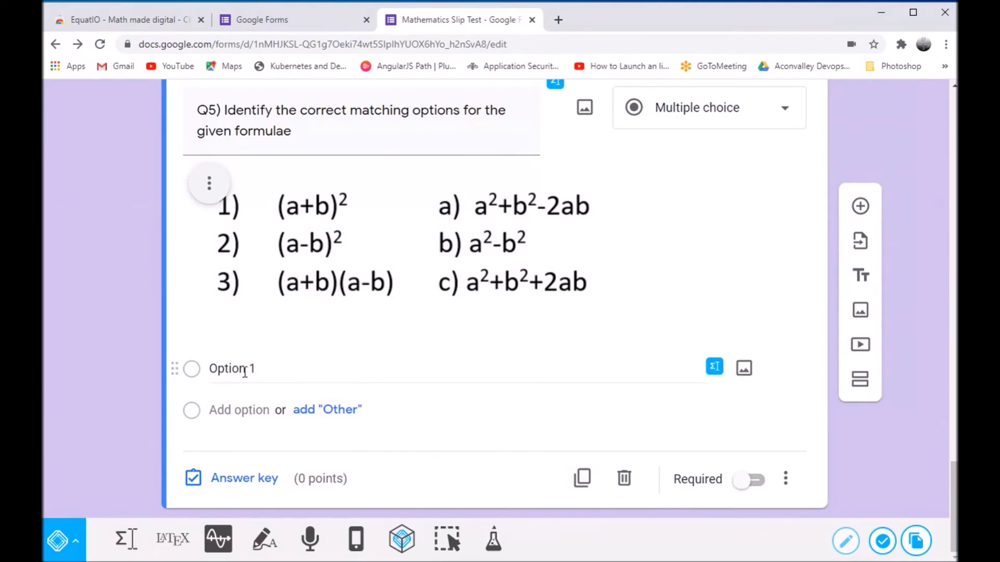
{"action": "left_click", "coordinate": [236, 368]}
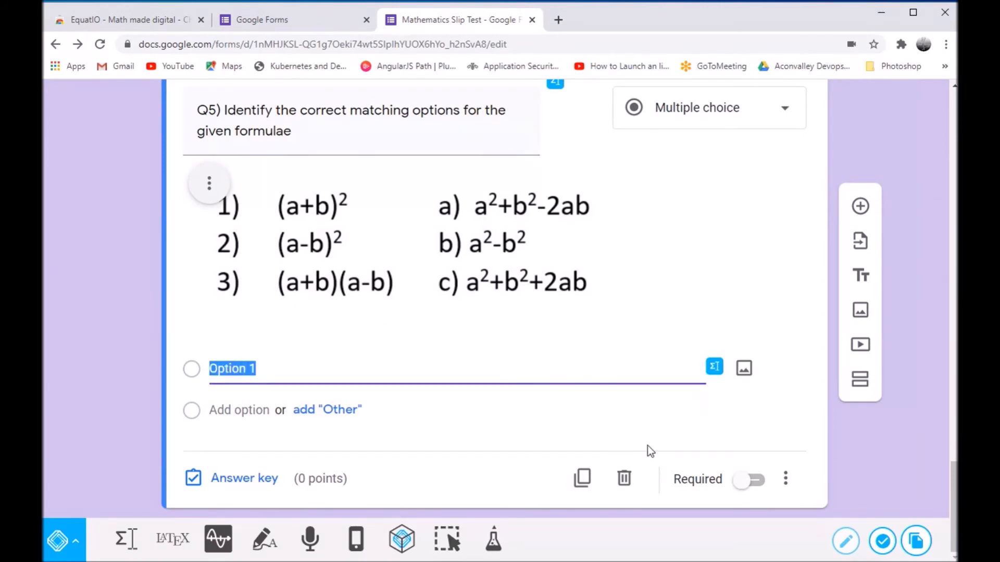
{"action": "type", "text": "a)"}
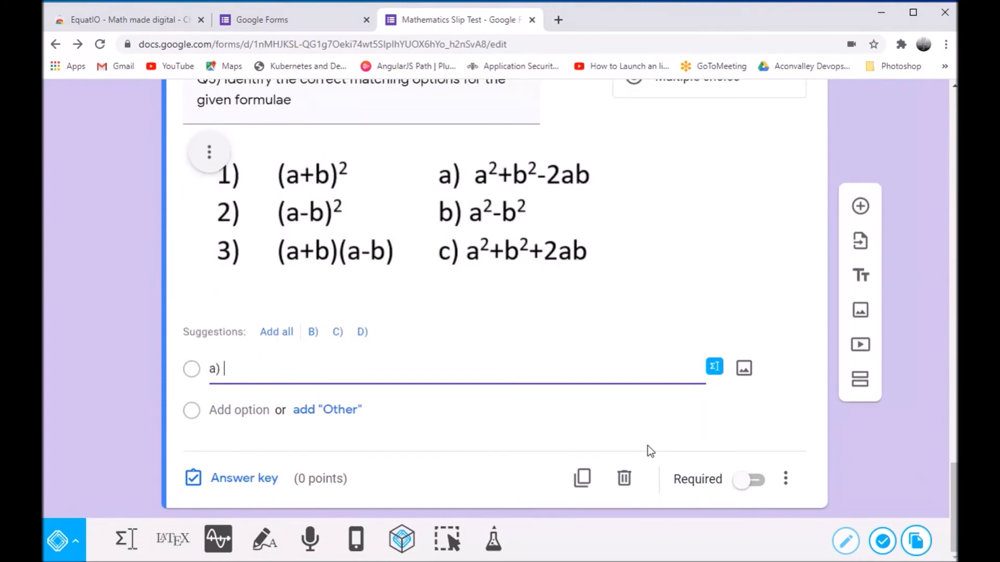
{"action": "type", "text": " 1-a, 2-b, 3-c"}
{"action": "left_click", "coordinate": [254, 421]}
{"action": "type", "text": "b) 1"}
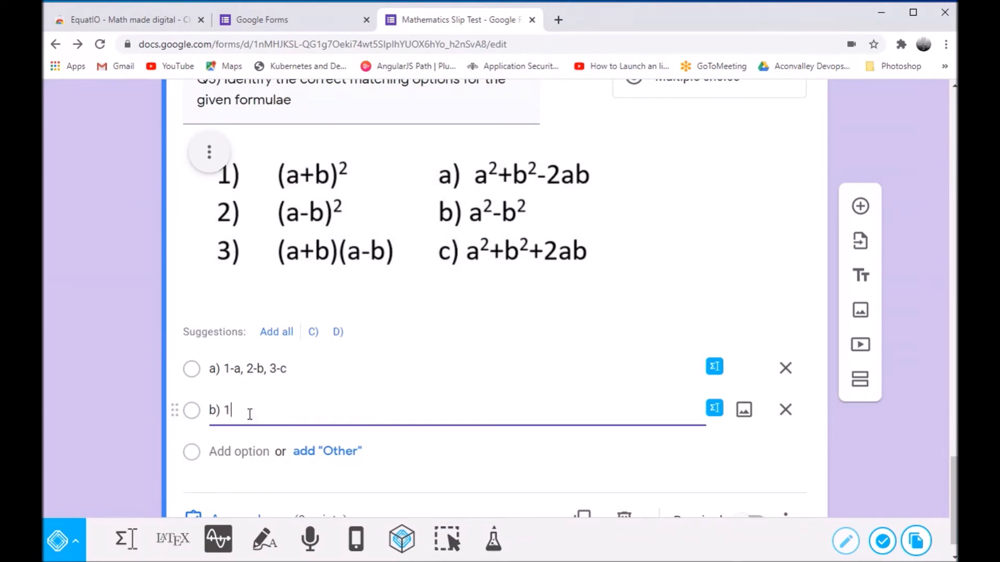
{"action": "type", "text": "-c, 2-a, 3-b"}
{"action": "left_click", "coordinate": [250, 451]}
{"action": "type", "text": "c"}
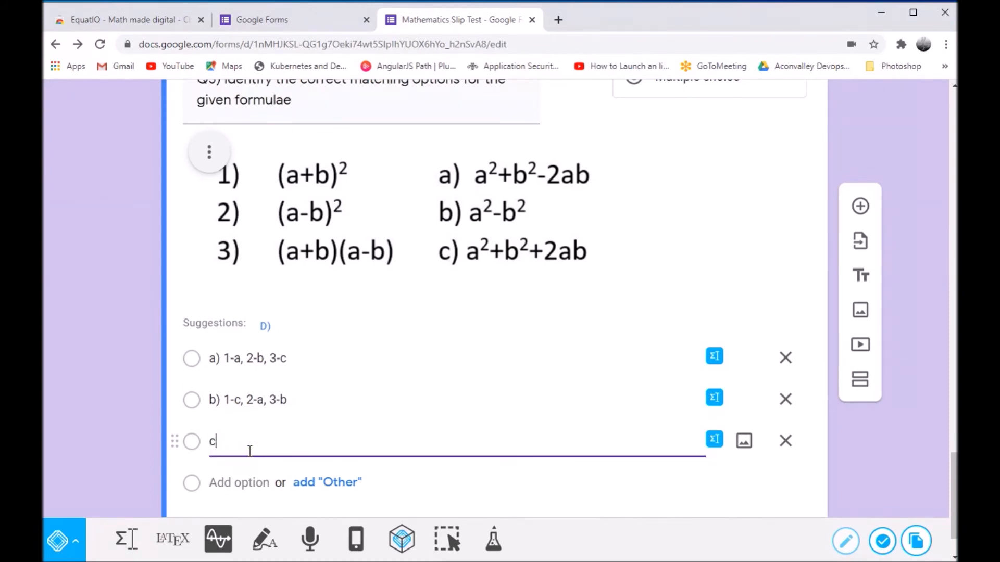
{"action": "type", "text": ") 1-b, 2-c, 3-a"}
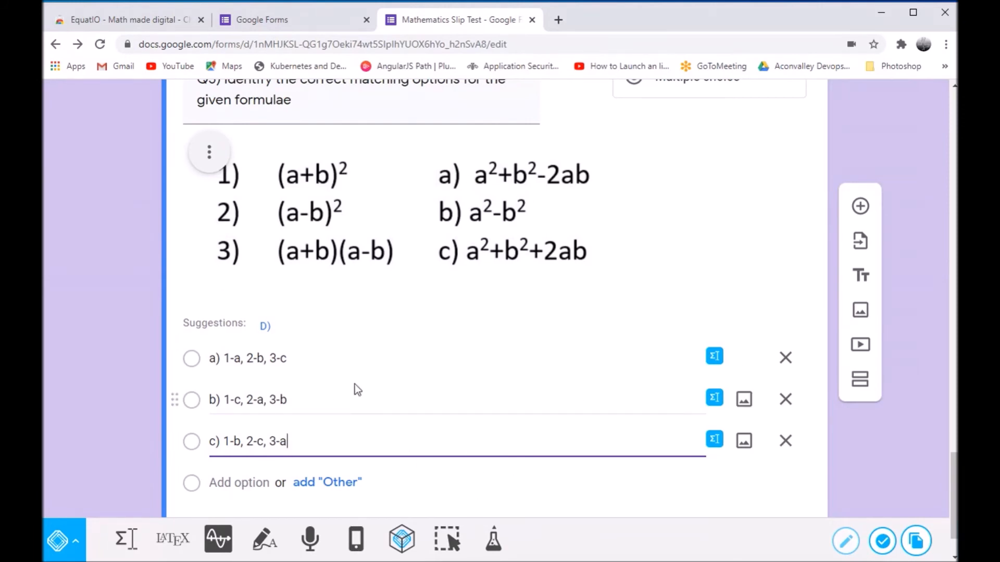
Mark option b) as the correct answer in Q5's answer key and assign the question 1 point
{"action": "scroll", "coordinate": [355, 384], "scroll_direction": "down", "scroll_amount": 1}
{"action": "scroll", "coordinate": [355, 385], "scroll_direction": "down", "scroll_amount": 2}
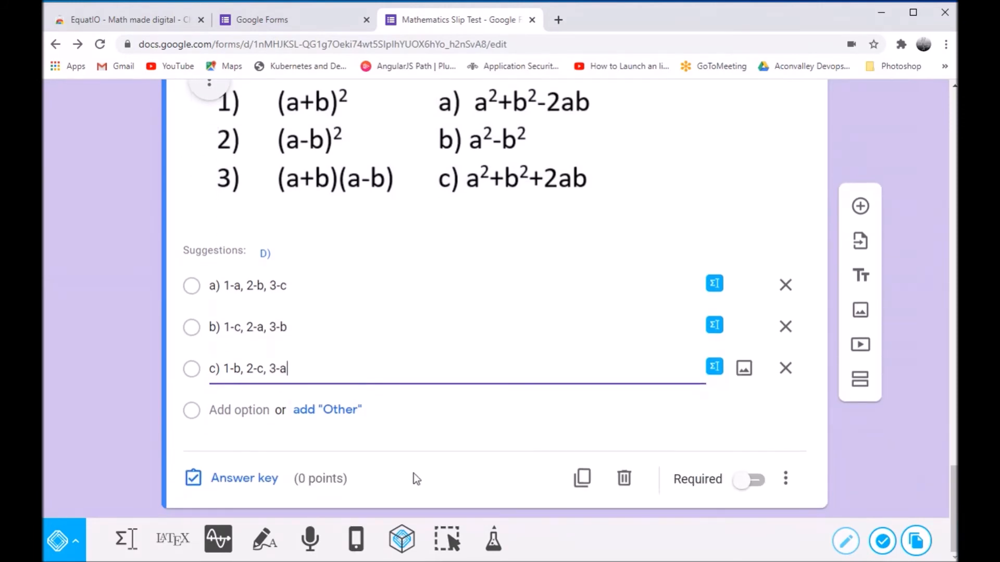
{"action": "left_click", "coordinate": [271, 482]}
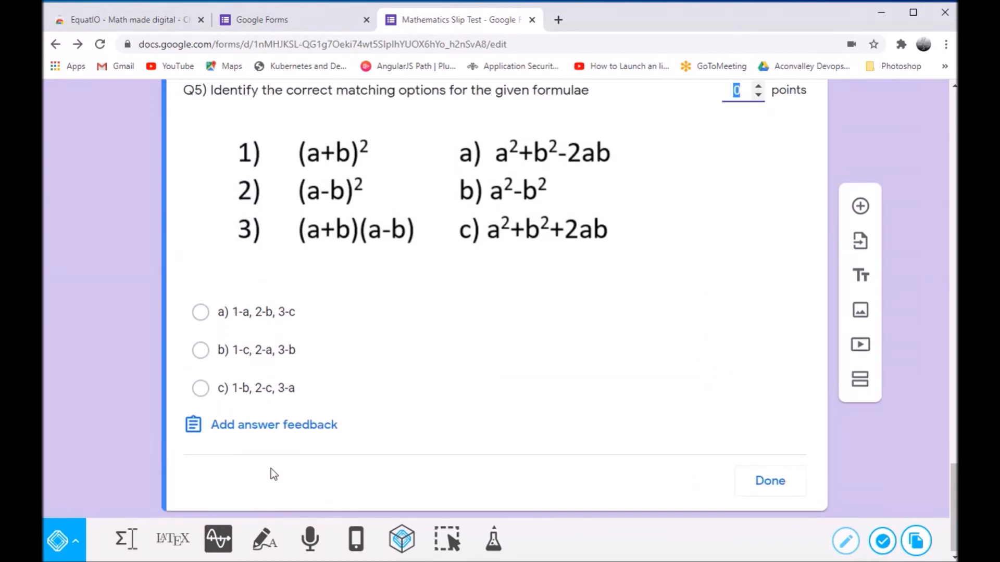
{"action": "left_click", "coordinate": [758, 87]}
{"action": "left_click", "coordinate": [200, 351]}
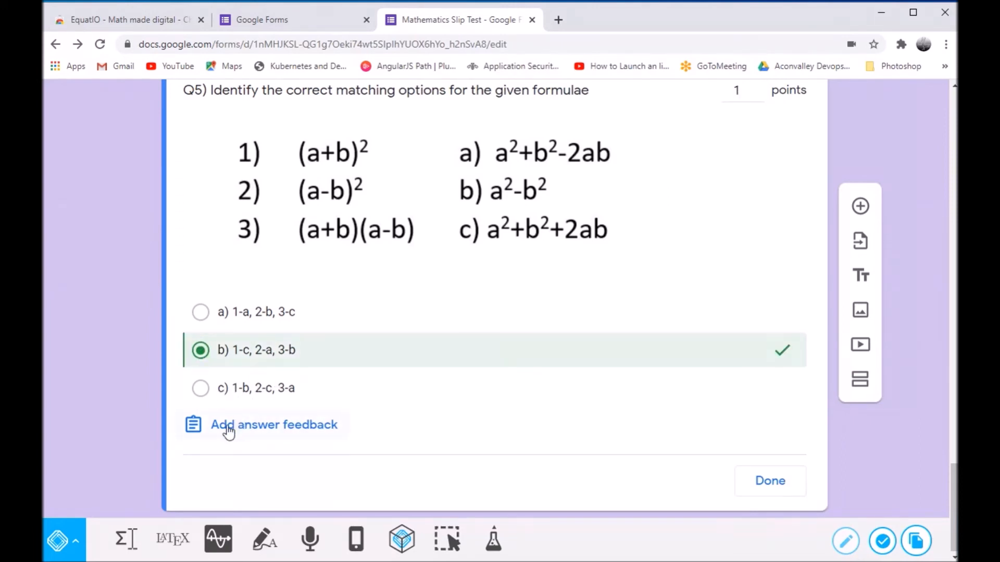
{"action": "left_click", "coordinate": [768, 481]}
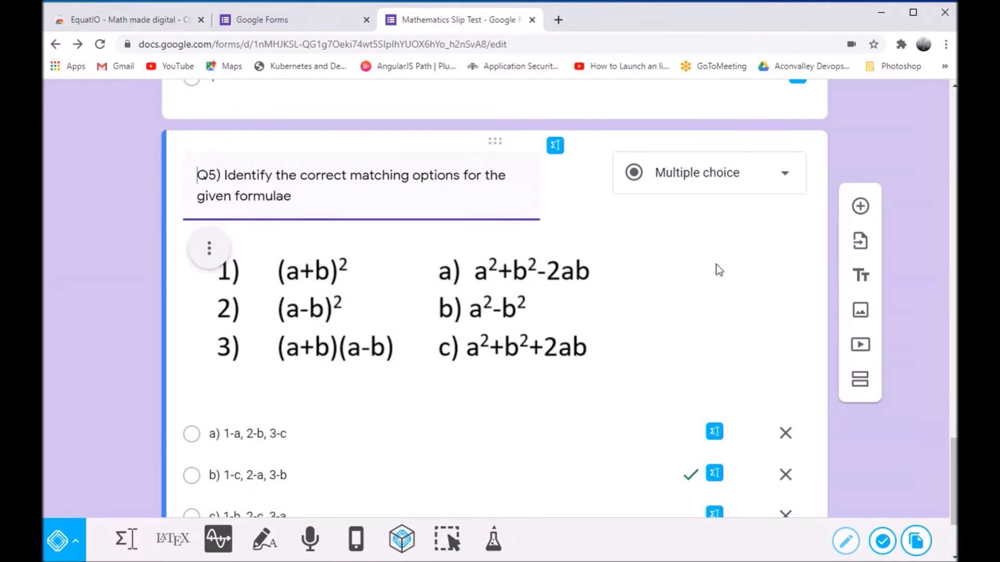
Add a new multiple-choice question reading "Q6) Identify the graph that best represents the data given in the table"
{"action": "left_click", "coordinate": [859, 206]}
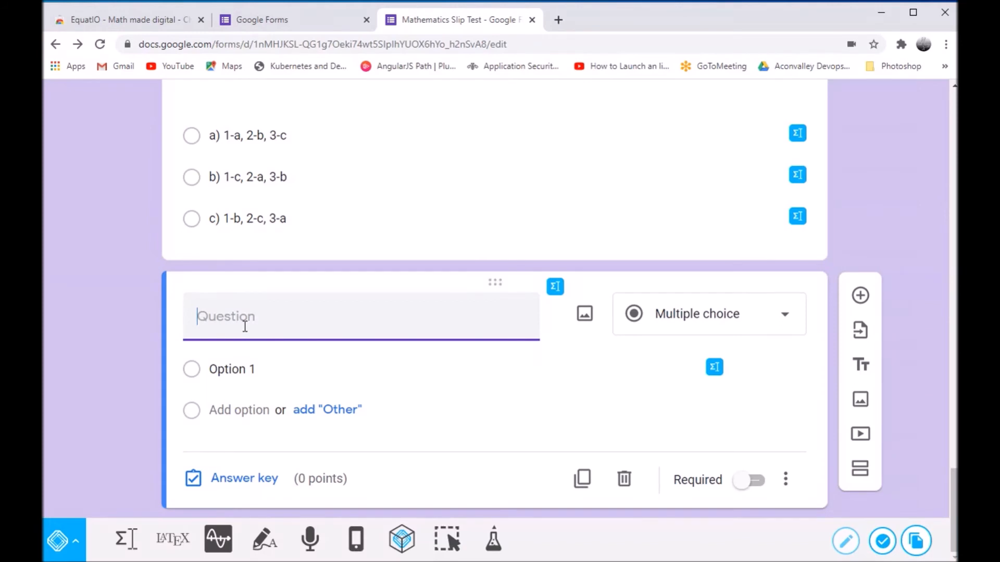
{"action": "type", "text": "Q"}
{"action": "scroll", "coordinate": [246, 302], "scroll_direction": "up", "scroll_amount": 4}
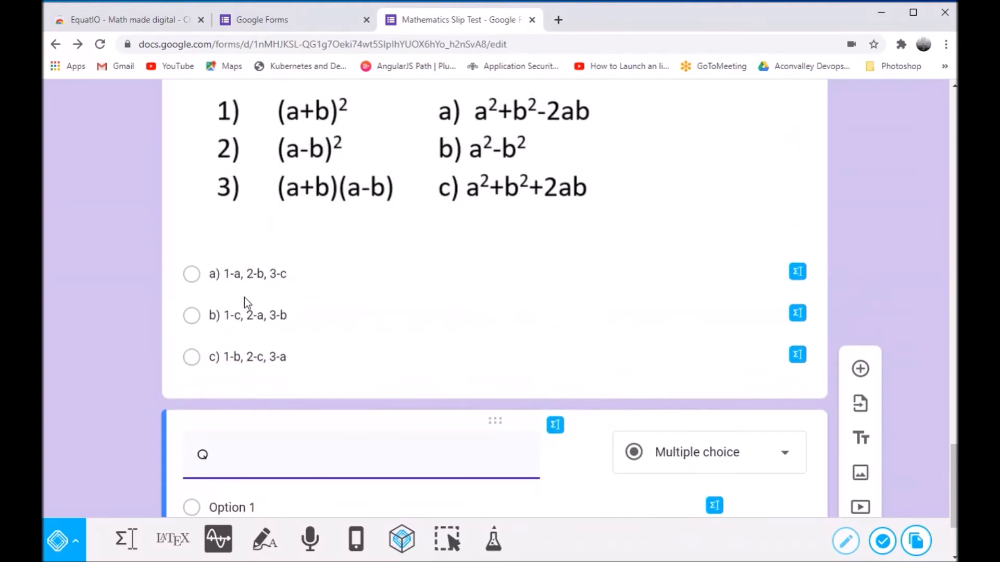
{"action": "scroll", "coordinate": [246, 300], "scroll_direction": "down", "scroll_amount": 5}
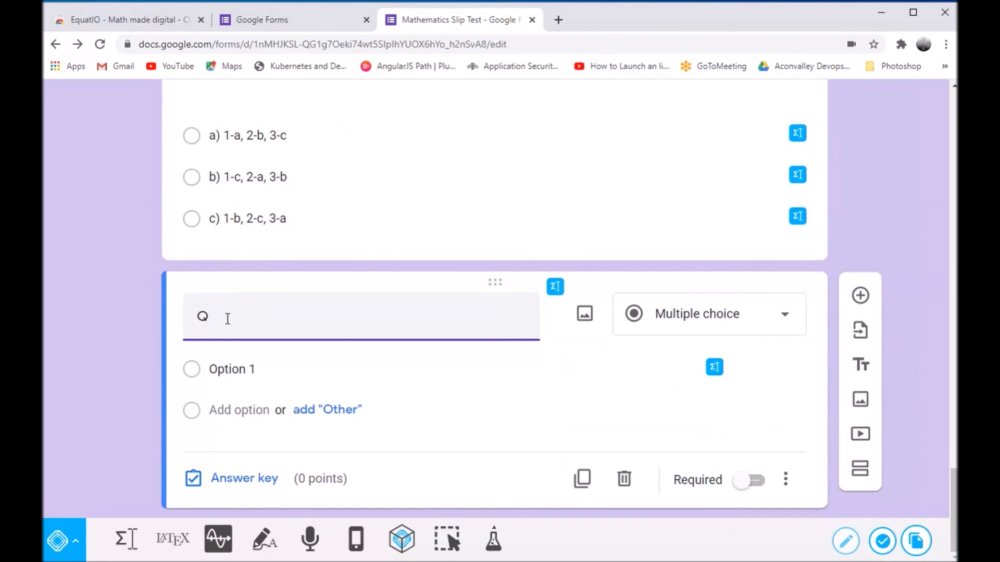
{"action": "type", "text": "6)"}
{"action": "type", "text": " ide"}
{"action": "type", "text": "ntify the gr"}
{"action": "type", "text": "aph th"}
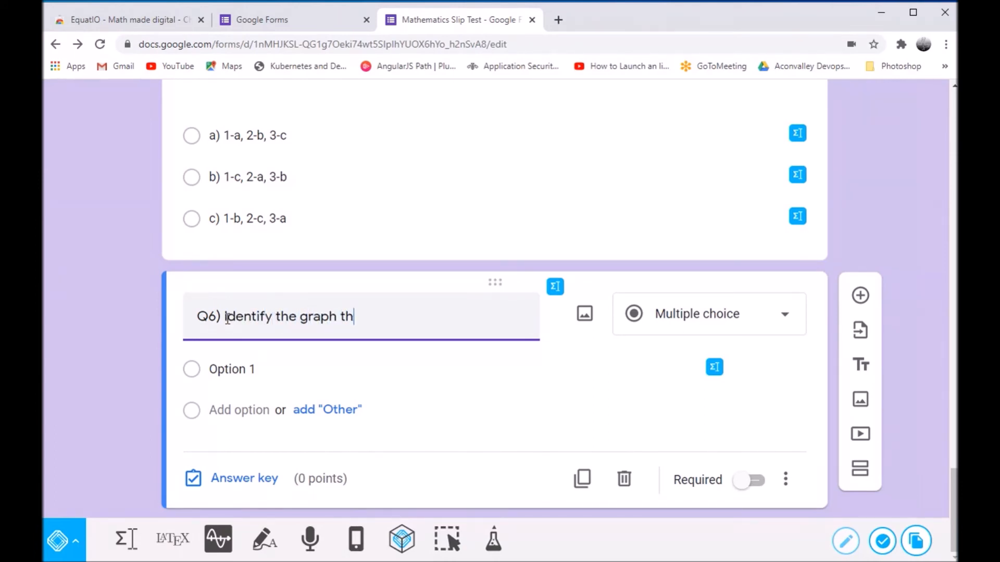
{"action": "type", "text": "at best represents "}
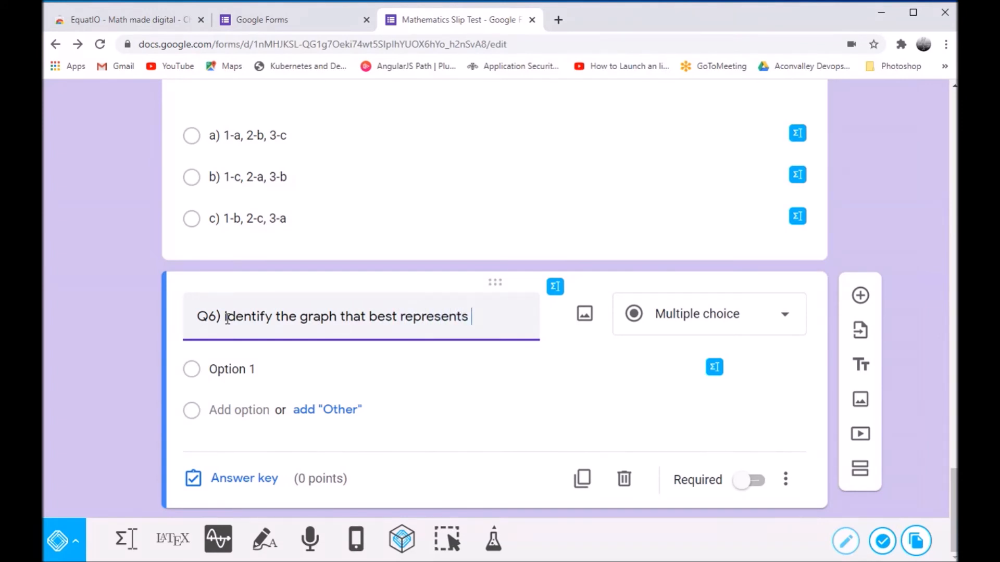
{"action": "type", "text": "the data g"}
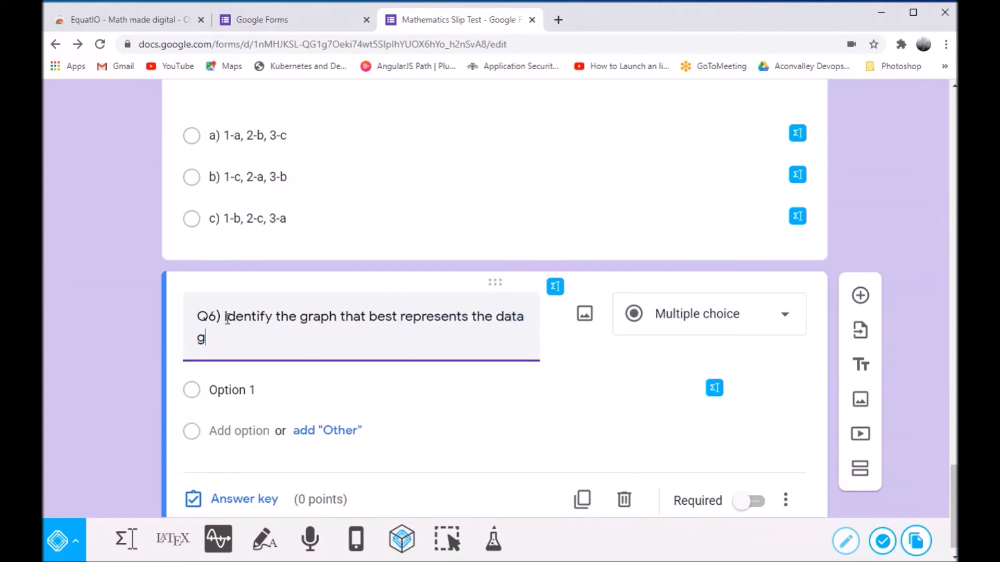
{"action": "type", "text": "iven in the table"}
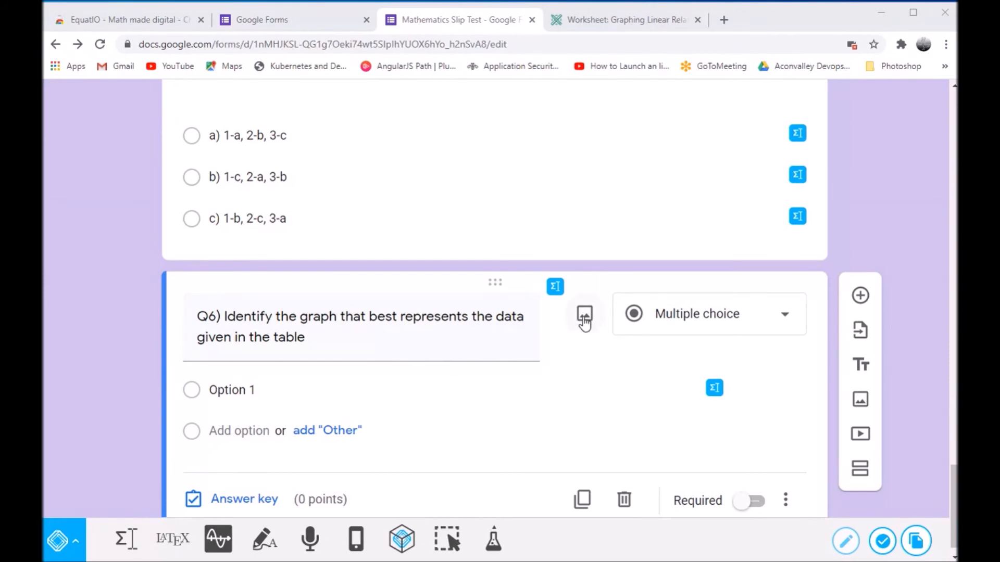
Upload the image tabl.jpg from the Desktop folder into question Q6
{"action": "left_click", "coordinate": [585, 316]}
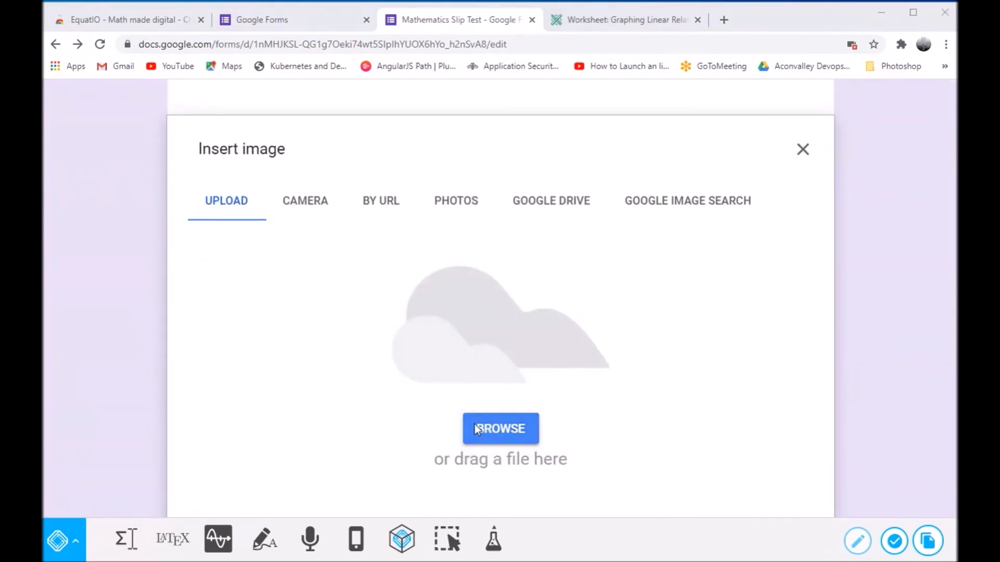
{"action": "left_click", "coordinate": [477, 428]}
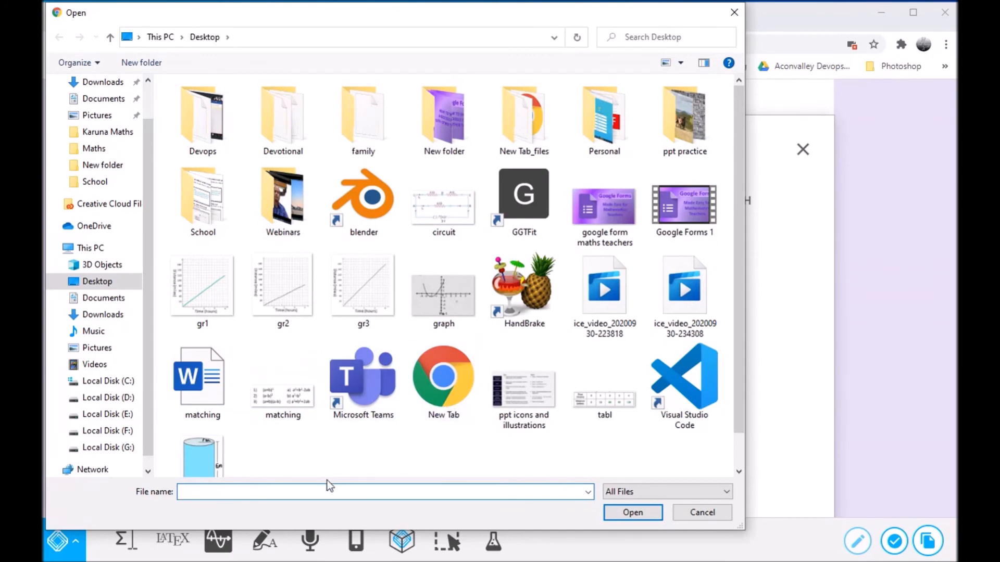
{"action": "type", "text": "ta"}
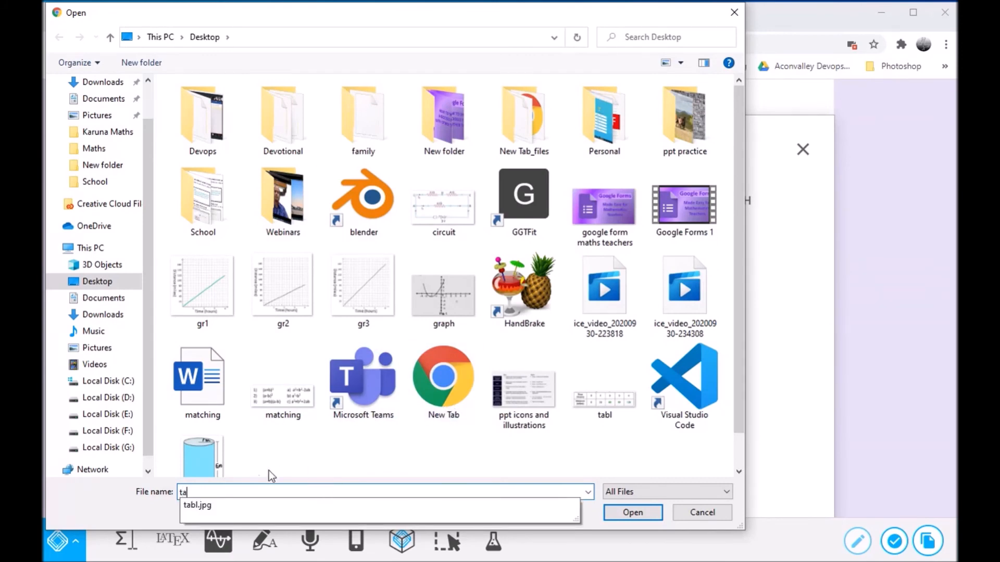
{"action": "left_click", "coordinate": [194, 507]}
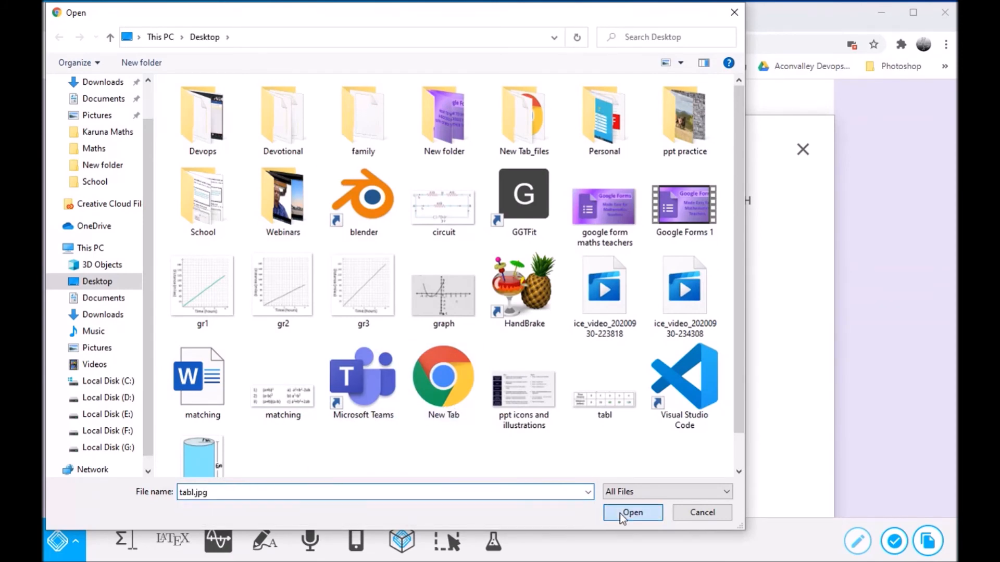
{"action": "left_click", "coordinate": [617, 510]}
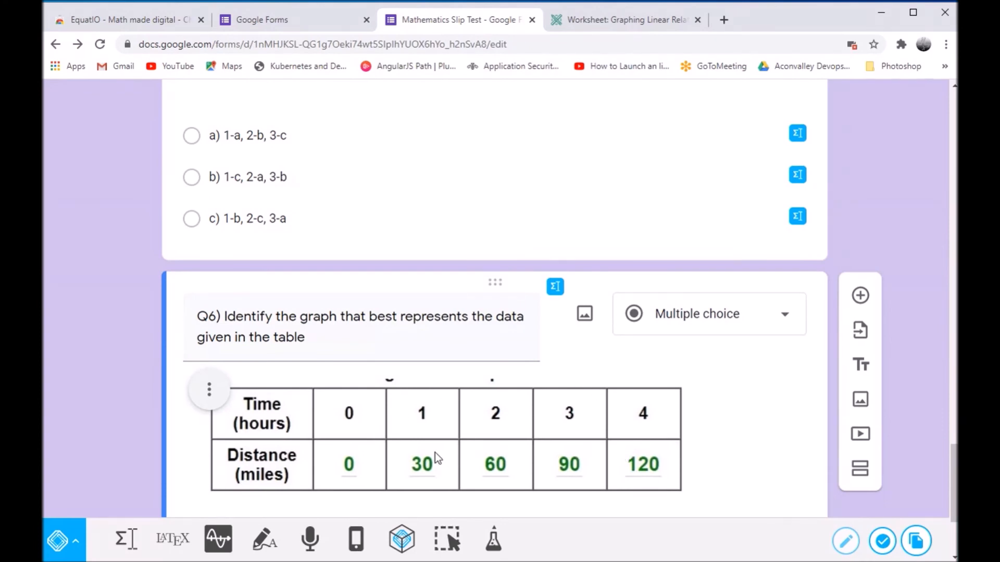
Clear the text of Q6's first option and attach the "gr1" graph image from the Desktop folder to it
{"action": "scroll", "coordinate": [388, 420], "scroll_direction": "down", "scroll_amount": 4}
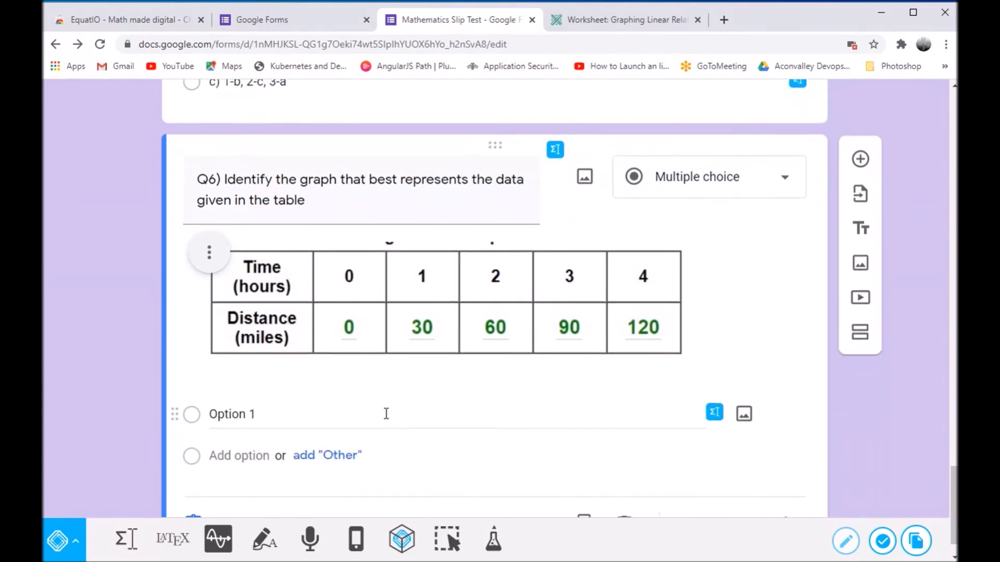
{"action": "left_click", "coordinate": [226, 368]}
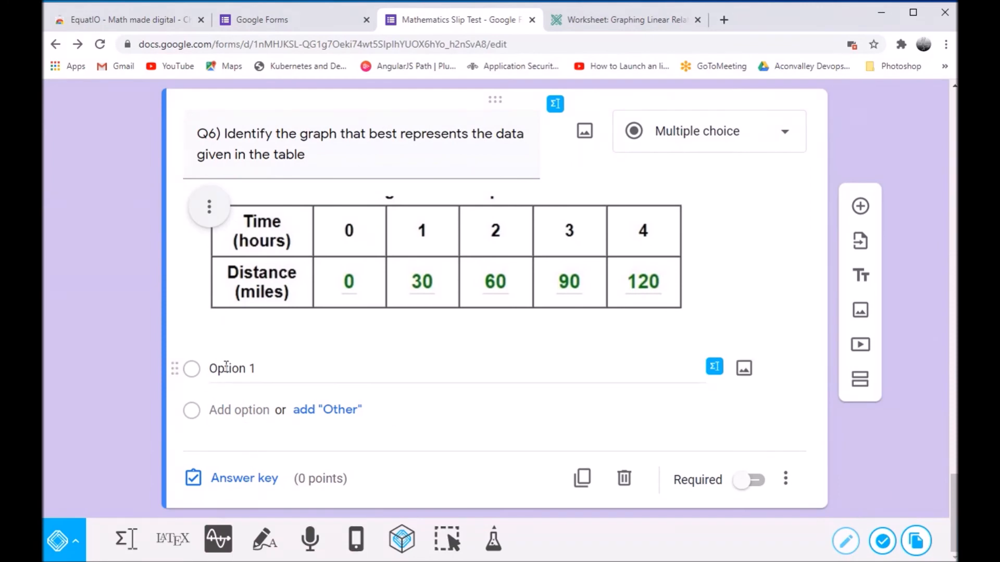
{"action": "left_click", "coordinate": [227, 368]}
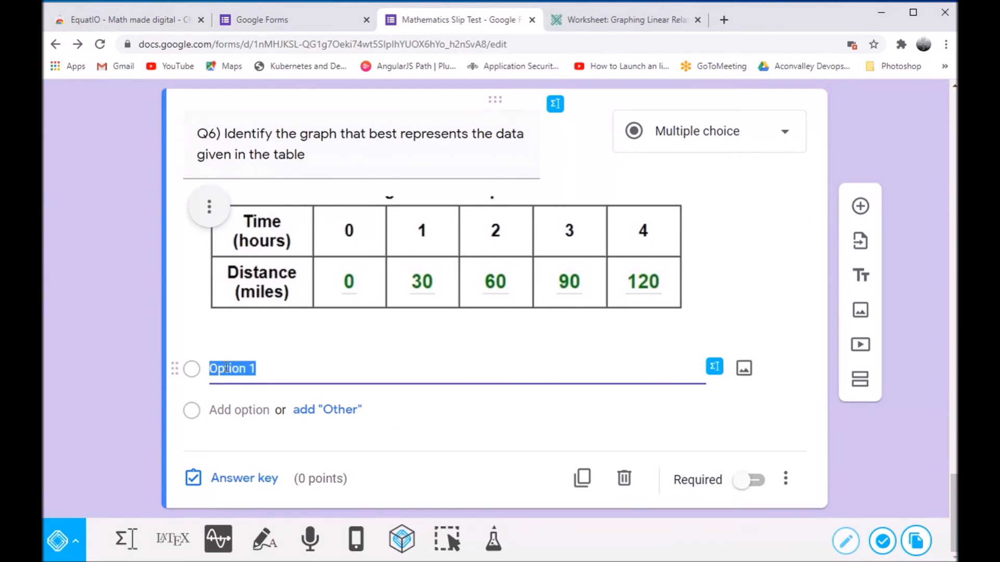
{"action": "type", "text": "a"}
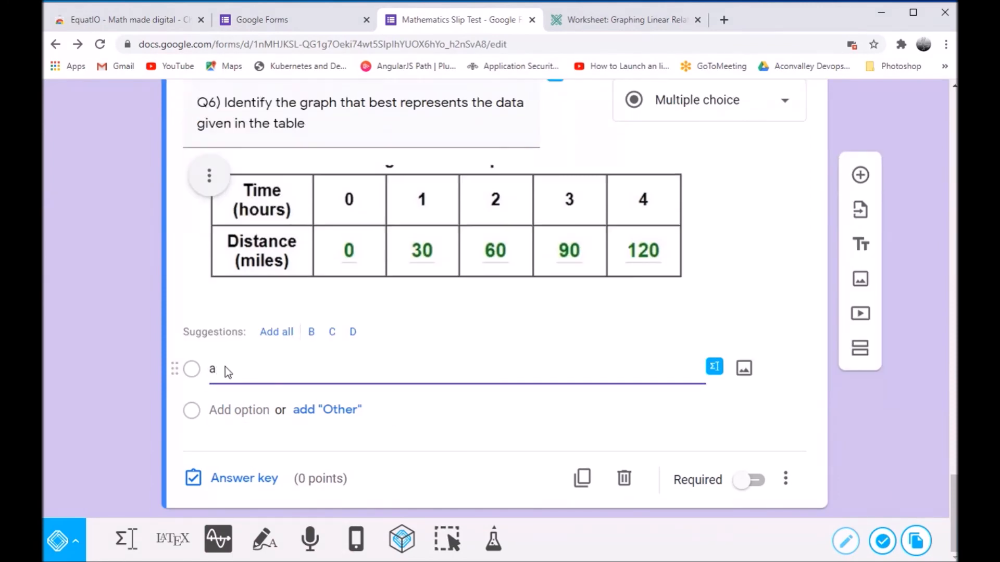
{"action": "key", "text": "BackSpace"}
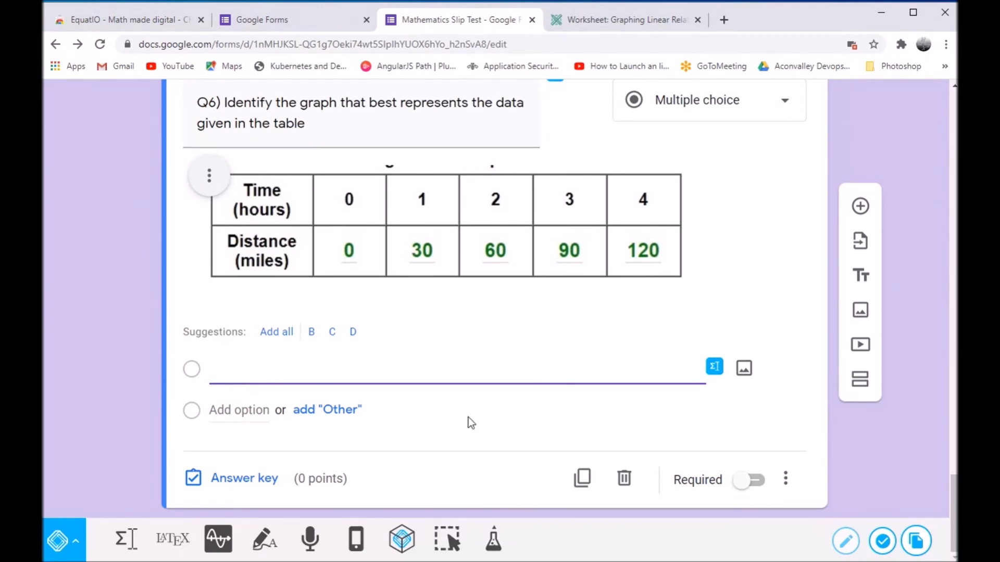
{"action": "left_click", "coordinate": [744, 371]}
{"action": "left_click", "coordinate": [515, 426]}
{"action": "left_click", "coordinate": [198, 306]}
{"action": "left_click", "coordinate": [628, 517]}
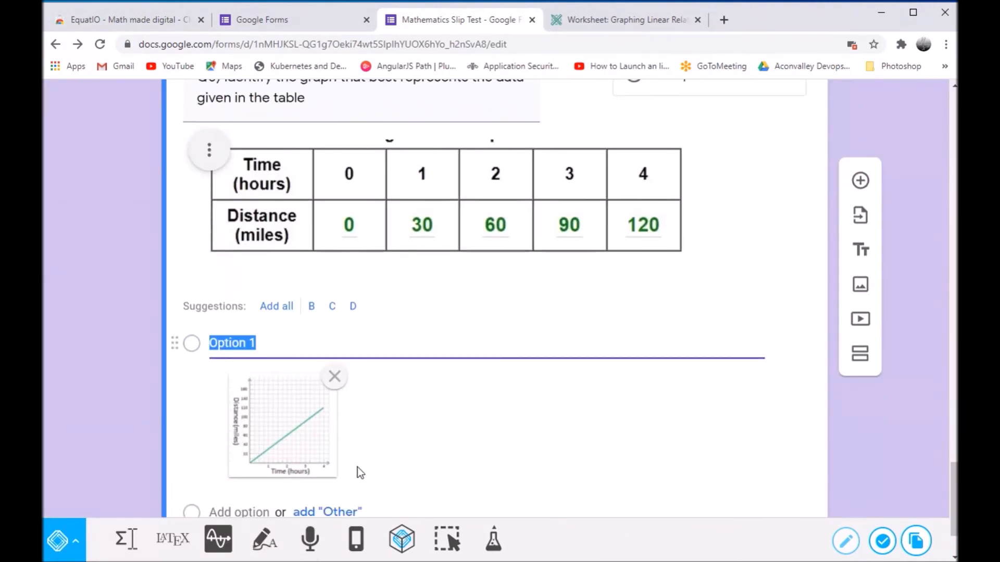
Add a second option to Q6 and attach the "gr2" graph image from the Desktop folder to it
{"action": "scroll", "coordinate": [357, 467], "scroll_direction": "down", "scroll_amount": 2}
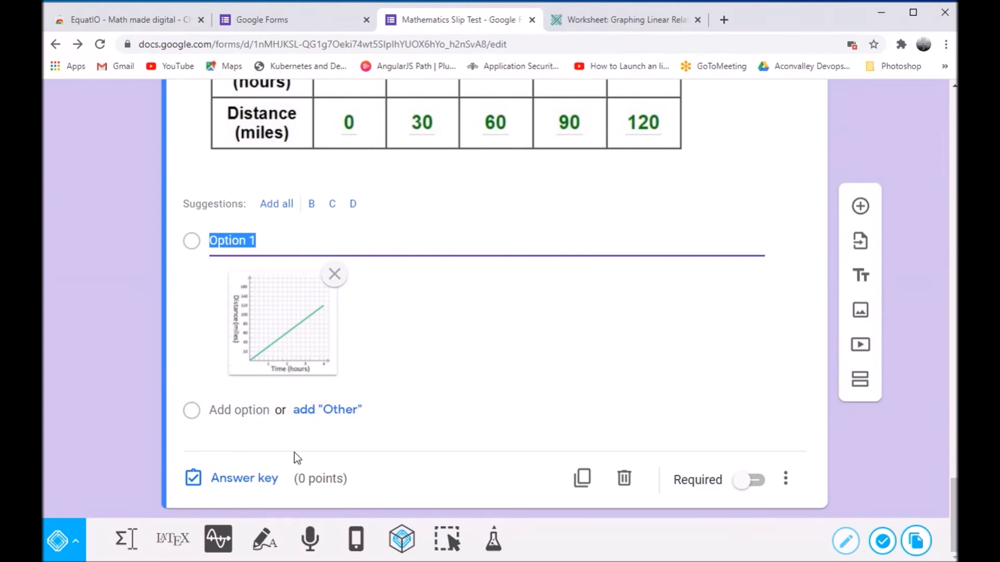
{"action": "left_click", "coordinate": [239, 411]}
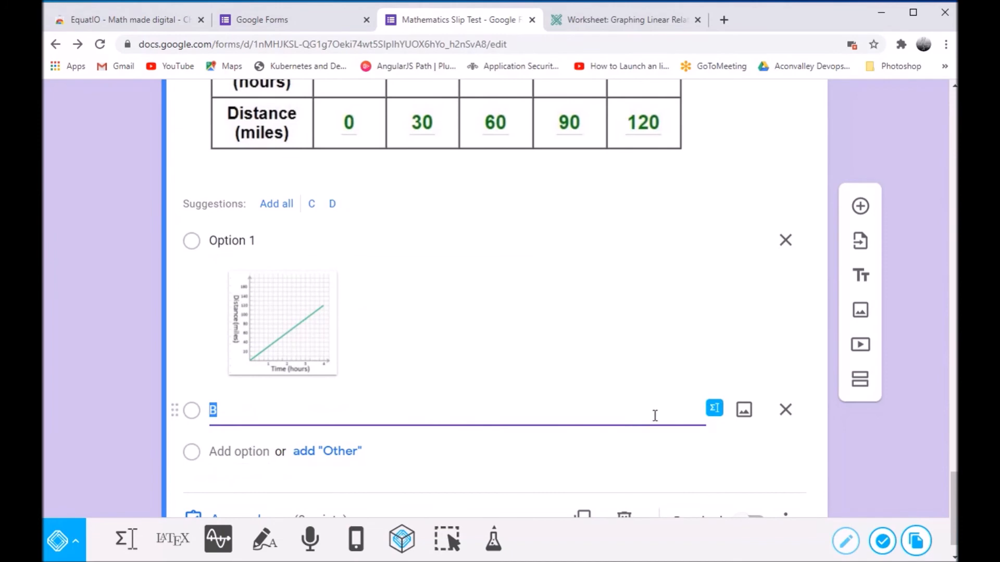
{"action": "left_click", "coordinate": [743, 413]}
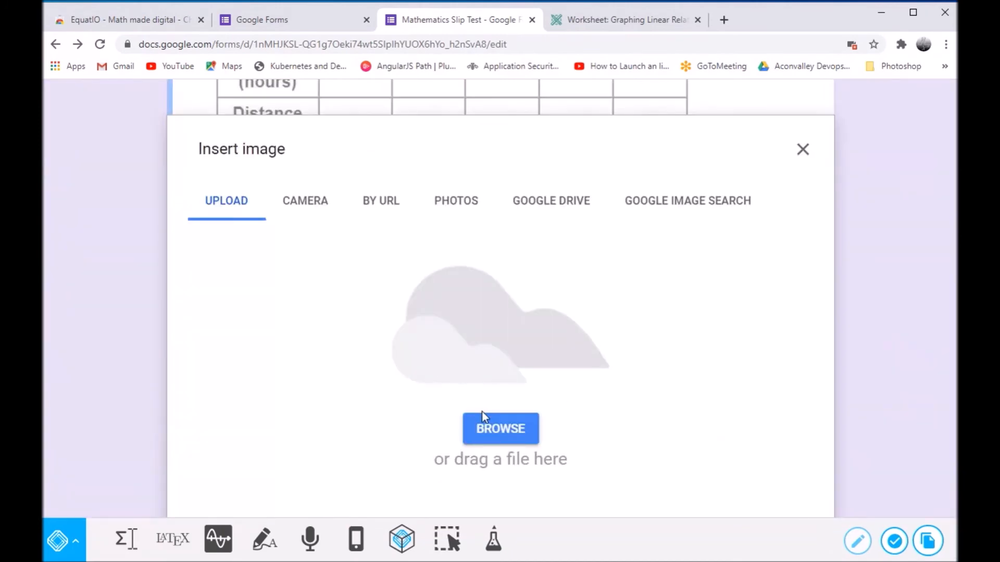
{"action": "left_click", "coordinate": [482, 414]}
{"action": "left_click", "coordinate": [265, 307]}
{"action": "left_click", "coordinate": [631, 513]}
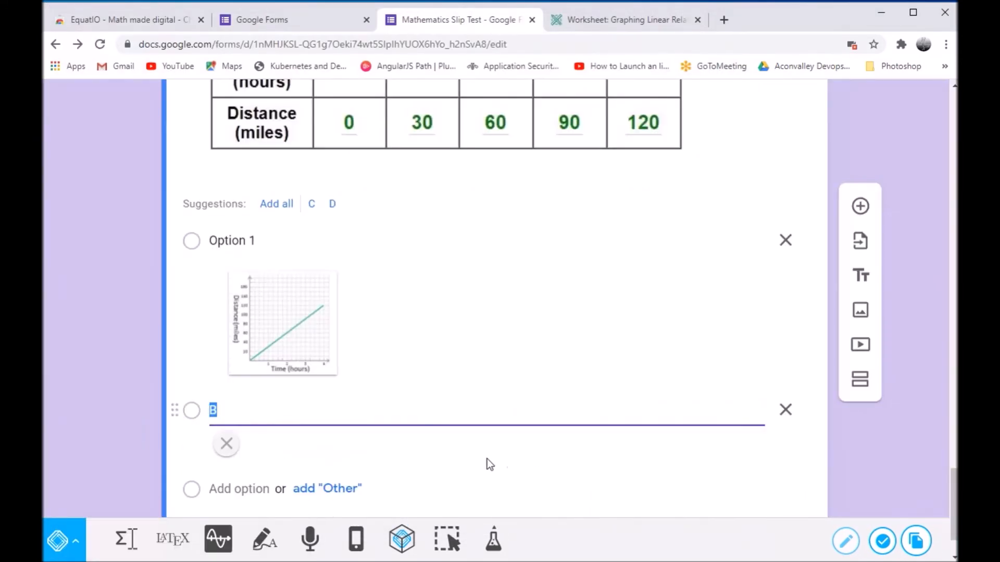
Add a third option to Q6 and attach the "gr3" graph image from the Desktop folder to it
{"action": "scroll", "coordinate": [483, 461], "scroll_direction": "down", "scroll_amount": 3}
{"action": "left_click", "coordinate": [227, 410]}
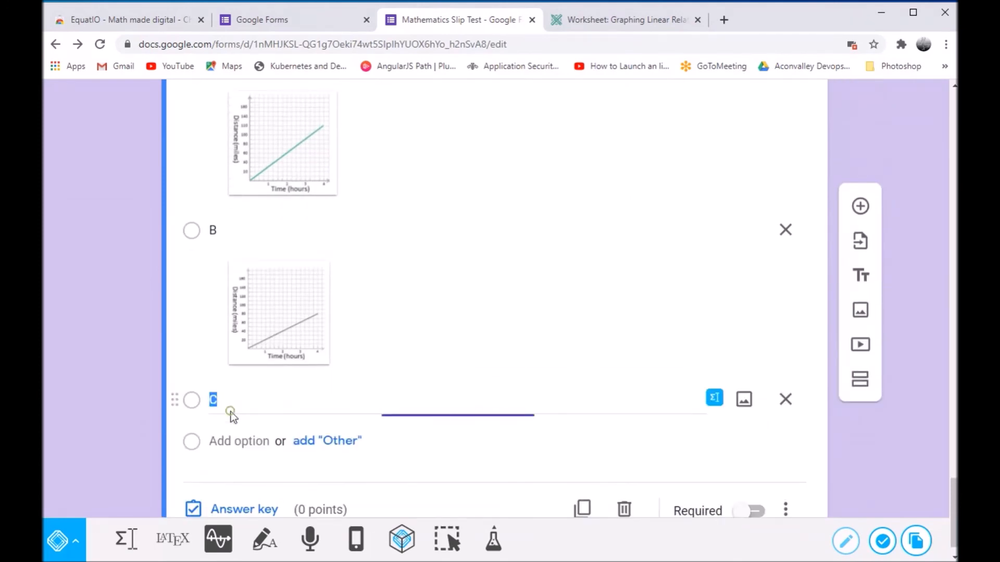
{"action": "left_click", "coordinate": [744, 400]}
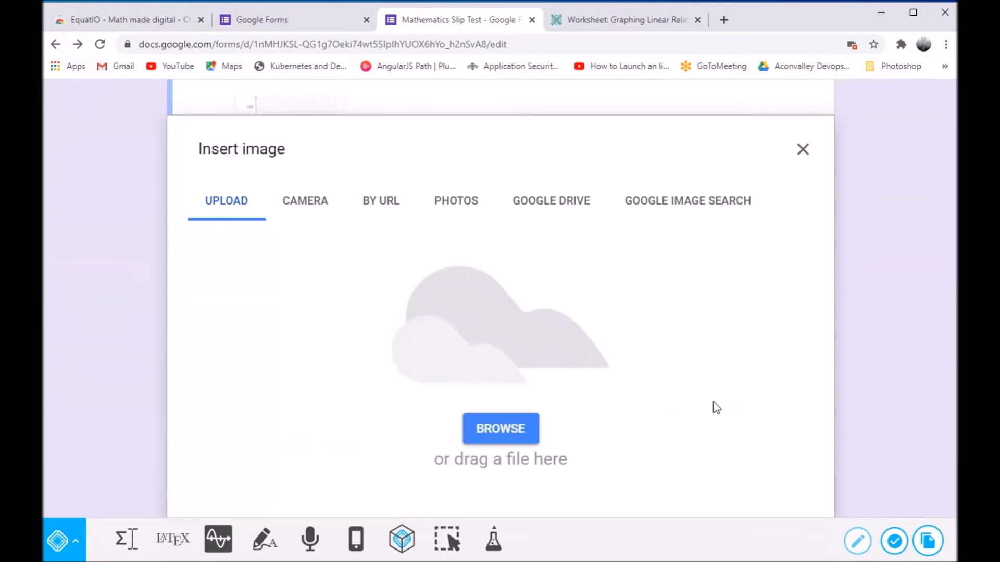
{"action": "left_click", "coordinate": [489, 423]}
{"action": "left_click", "coordinate": [372, 316]}
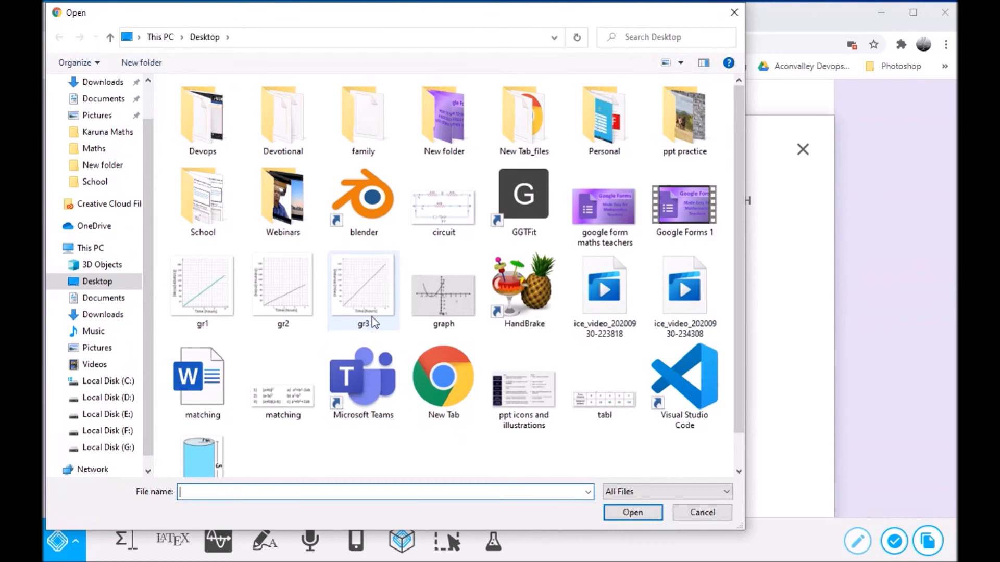
{"action": "left_click", "coordinate": [632, 513]}
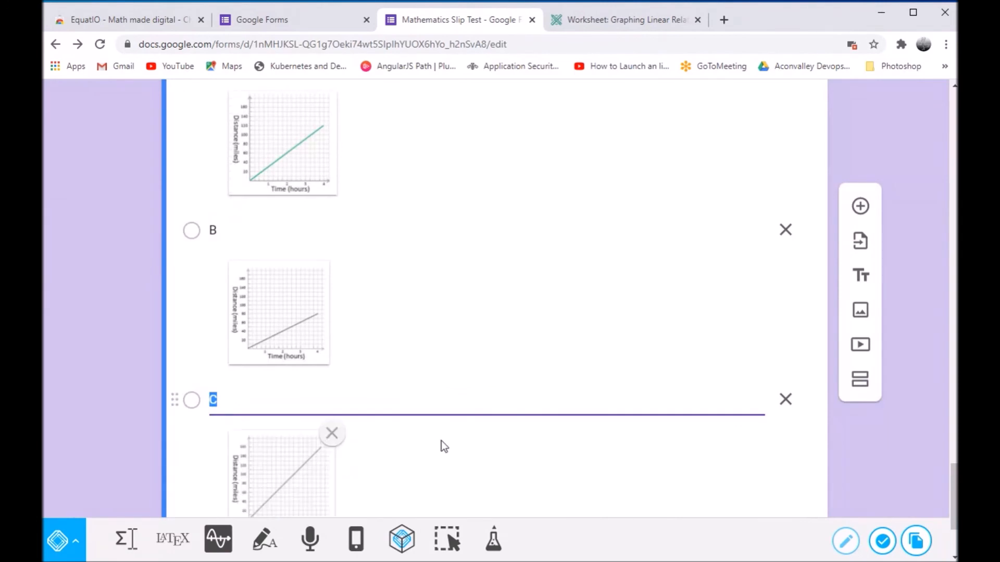
Set Q6's answer key to the first option's graph, worth 1 point
{"action": "scroll", "coordinate": [430, 421], "scroll_direction": "up", "scroll_amount": 4}
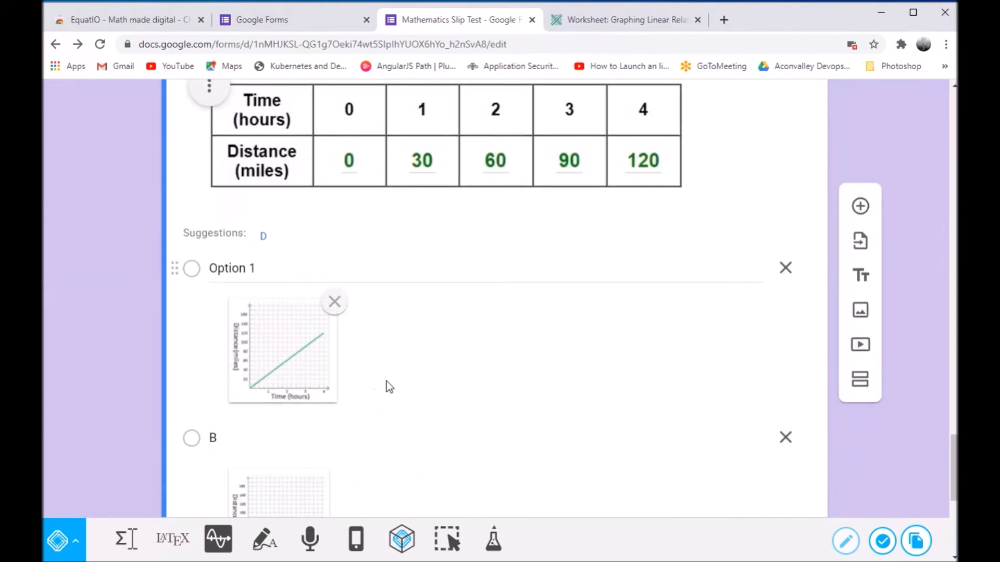
{"action": "scroll", "coordinate": [350, 472], "scroll_direction": "down", "scroll_amount": 4}
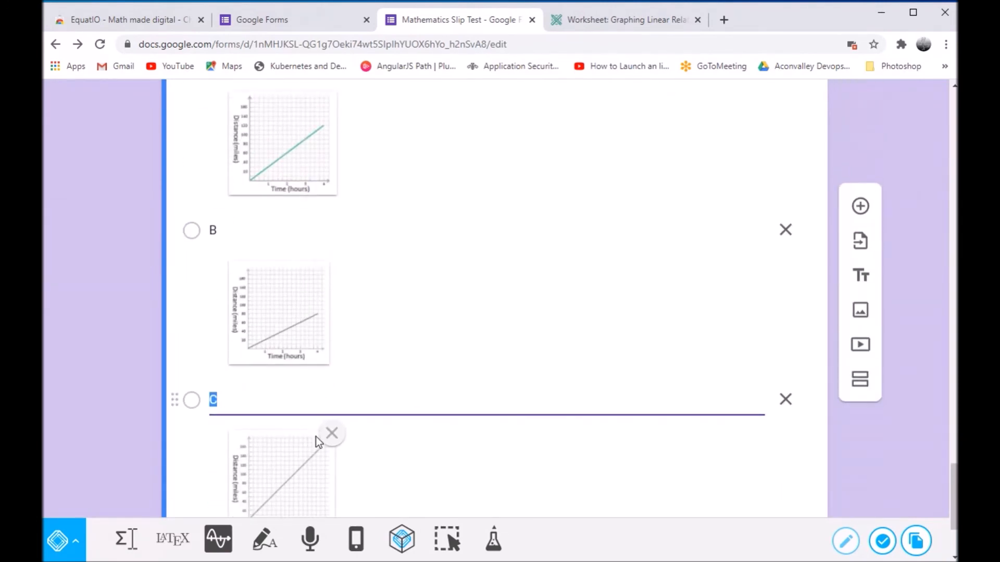
{"action": "scroll", "coordinate": [316, 437], "scroll_direction": "down", "scroll_amount": 3}
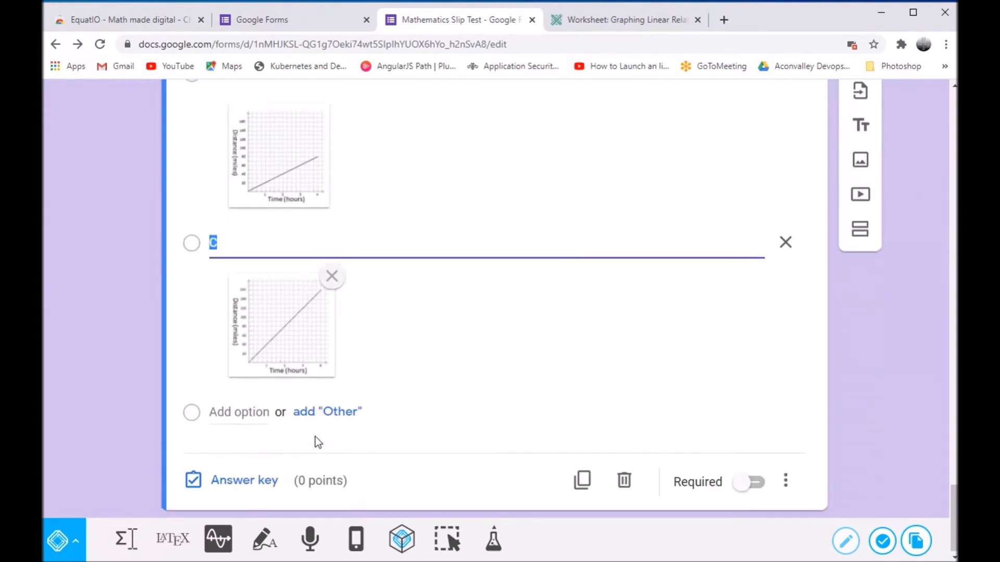
{"action": "left_click", "coordinate": [267, 482]}
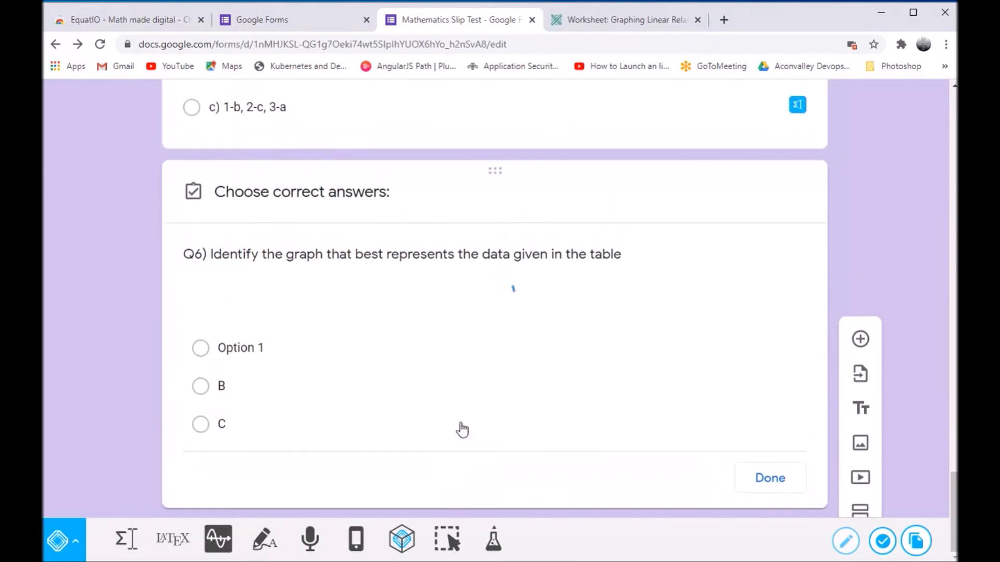
{"action": "left_click", "coordinate": [759, 319]}
{"action": "scroll", "coordinate": [712, 406], "scroll_direction": "down", "scroll_amount": 8}
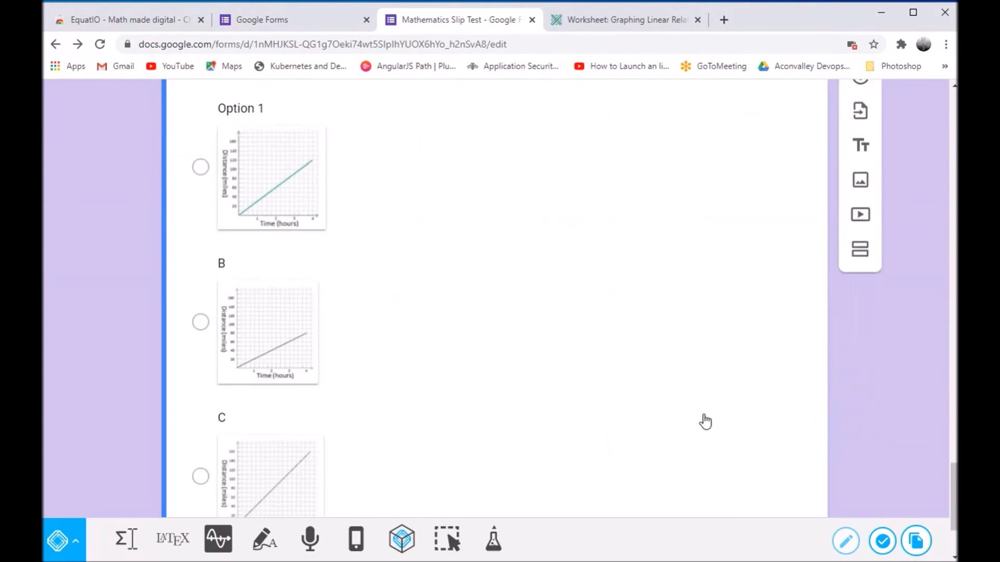
{"action": "scroll", "coordinate": [305, 277], "scroll_direction": "up", "scroll_amount": 3}
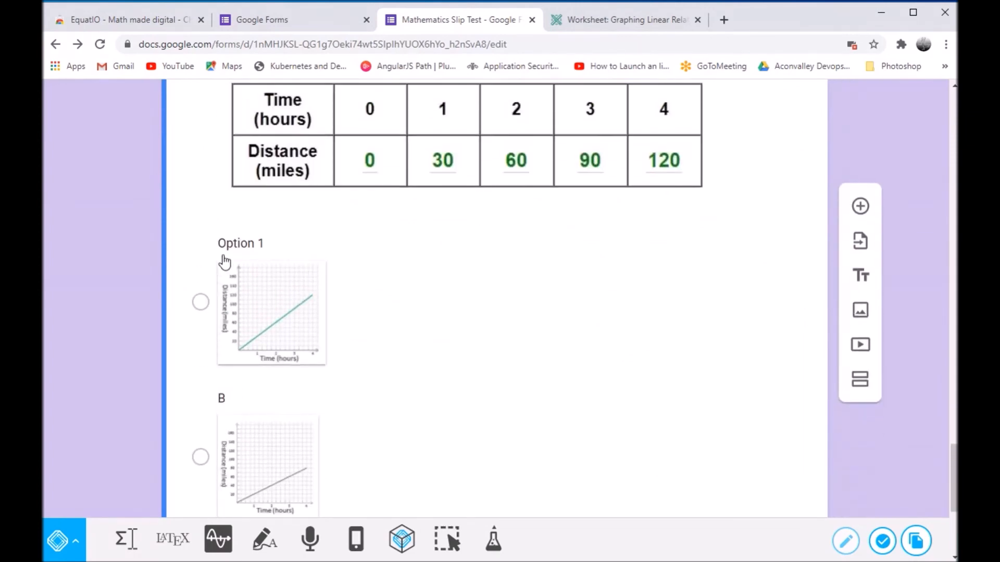
{"action": "left_click", "coordinate": [236, 248]}
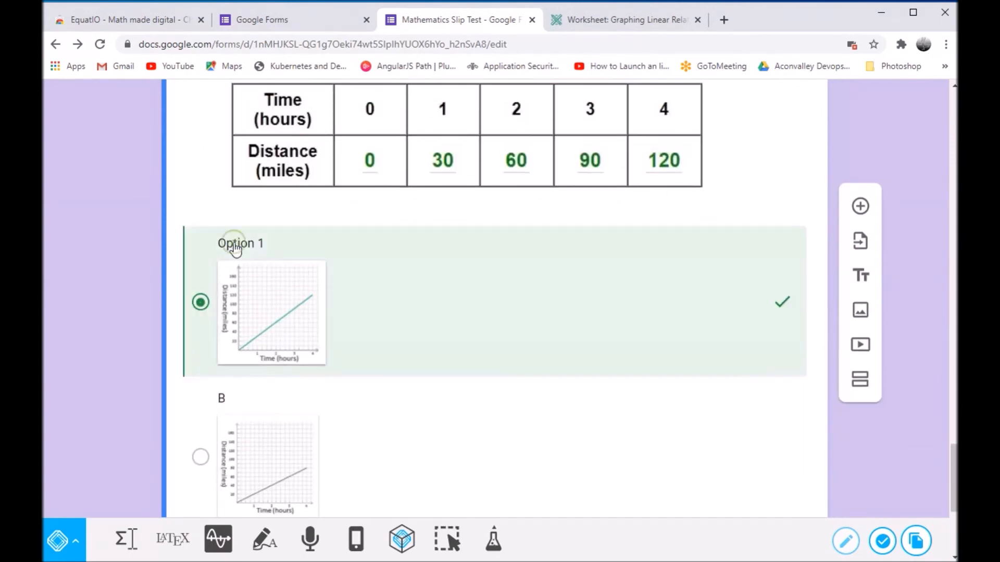
{"action": "left_click", "coordinate": [236, 249]}
{"action": "left_click", "coordinate": [234, 251]}
{"action": "scroll", "coordinate": [249, 376], "scroll_direction": "down", "scroll_amount": 4}
{"action": "scroll", "coordinate": [250, 380], "scroll_direction": "down", "scroll_amount": 1}
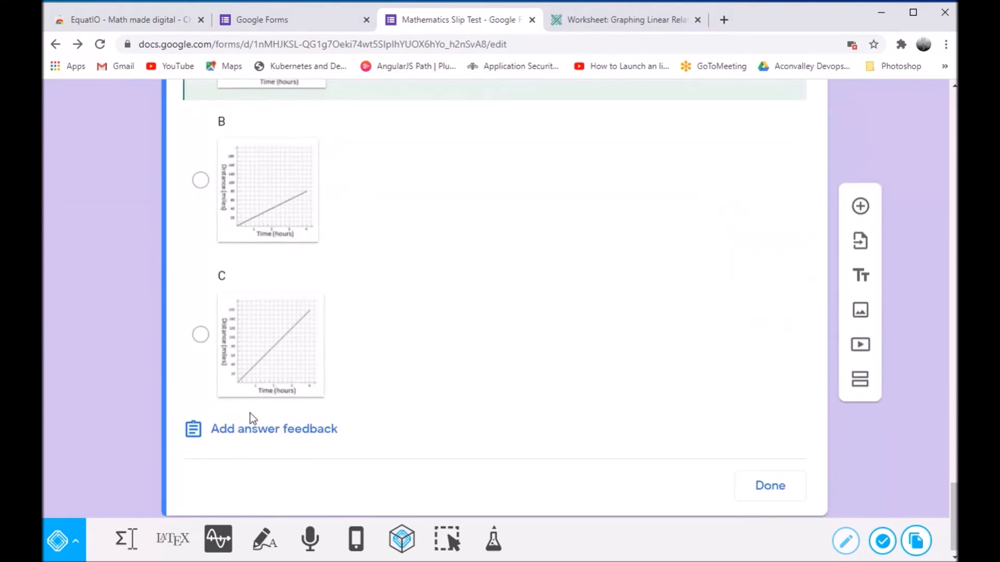
{"action": "scroll", "coordinate": [297, 286], "scroll_direction": "up", "scroll_amount": 1}
{"action": "scroll", "coordinate": [294, 281], "scroll_direction": "up", "scroll_amount": 3}
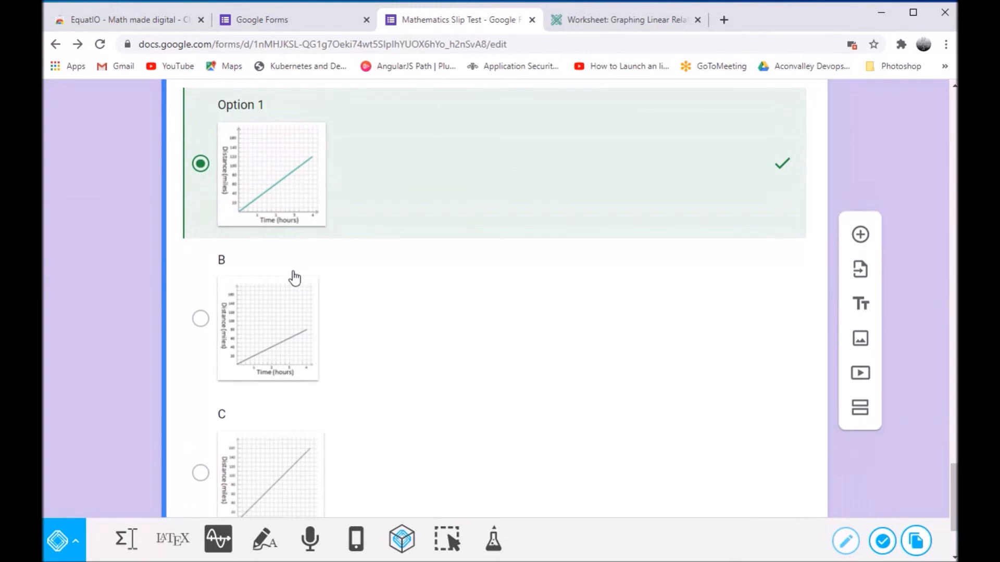
{"action": "scroll", "coordinate": [599, 432], "scroll_direction": "down", "scroll_amount": 3}
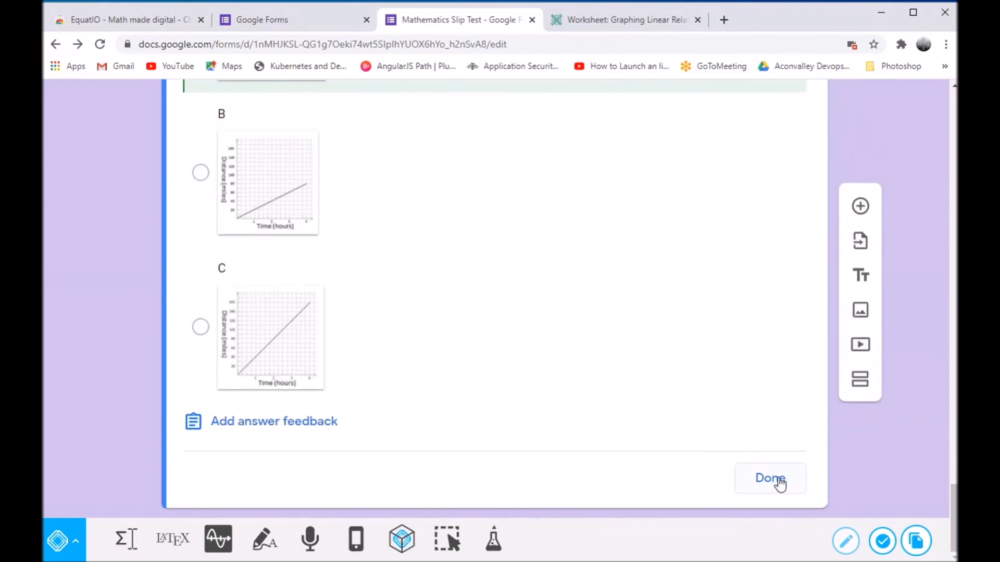
{"action": "left_click", "coordinate": [771, 478]}
Relabel Q6's three graph options as "a)", "b)" and "c)"
{"action": "scroll", "coordinate": [395, 449], "scroll_direction": "down", "scroll_amount": 4}
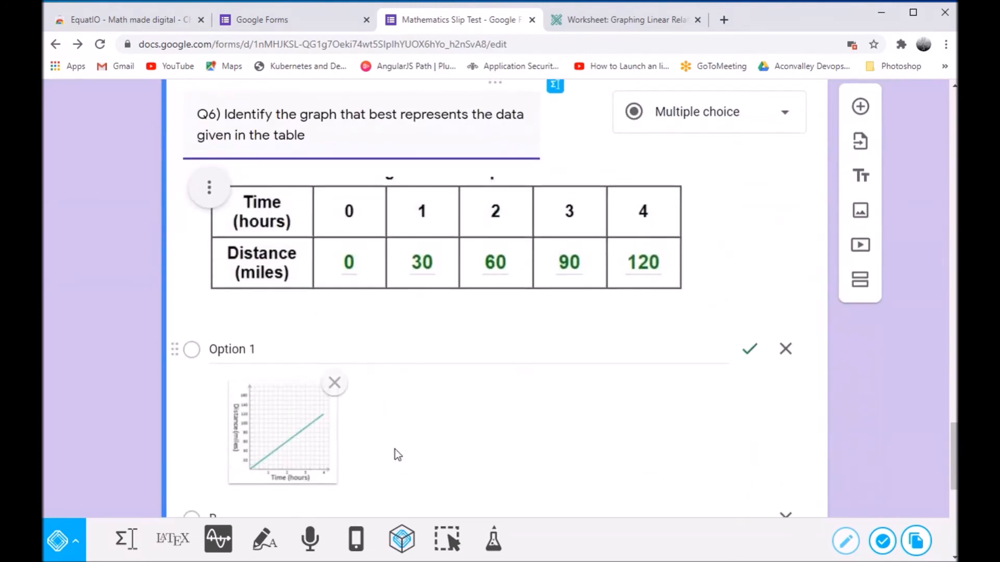
{"action": "left_click", "coordinate": [226, 350]}
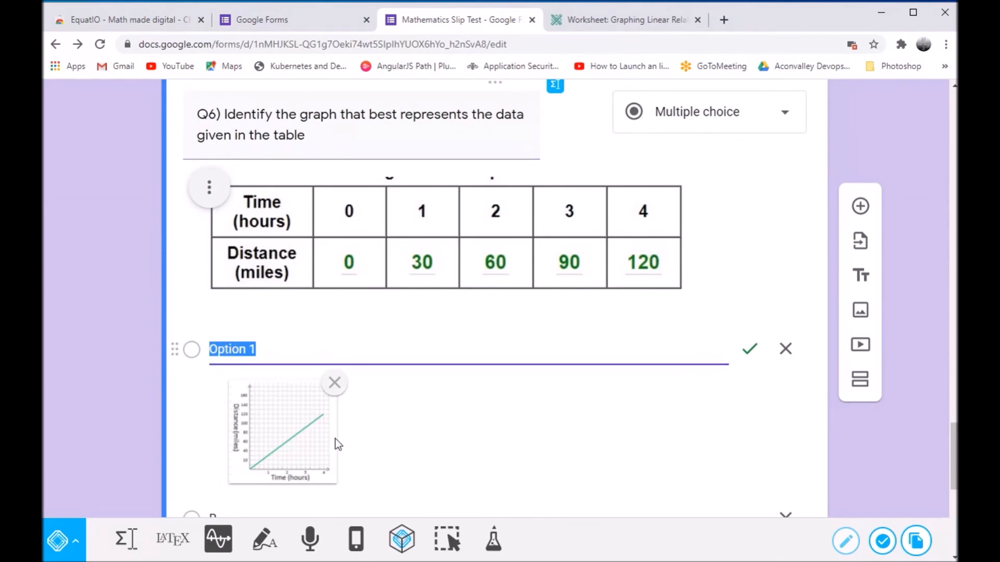
{"action": "type", "text": "a"}
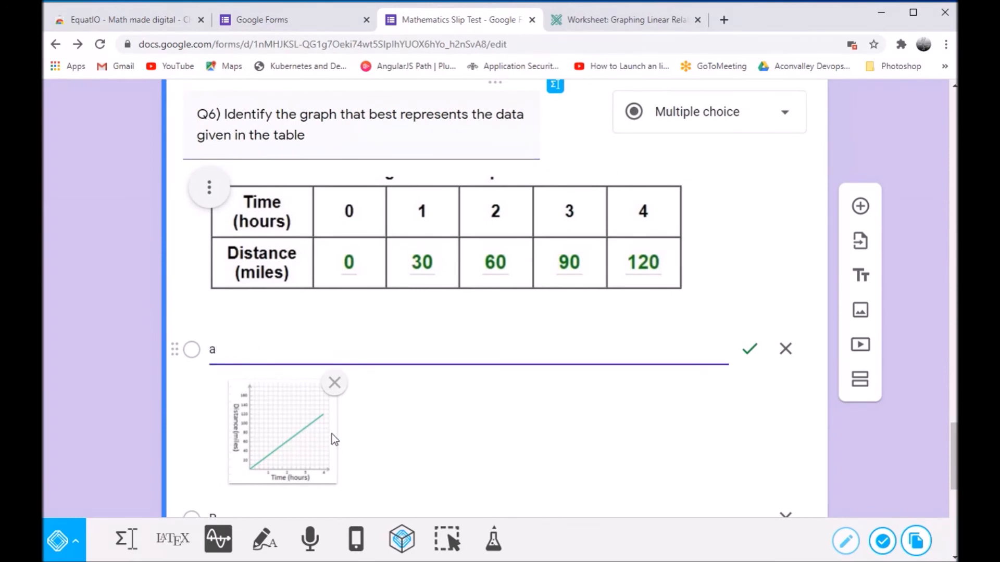
{"action": "type", "text": ")"}
{"action": "scroll", "coordinate": [333, 434], "scroll_direction": "down", "scroll_amount": 6}
{"action": "left_click", "coordinate": [218, 172]}
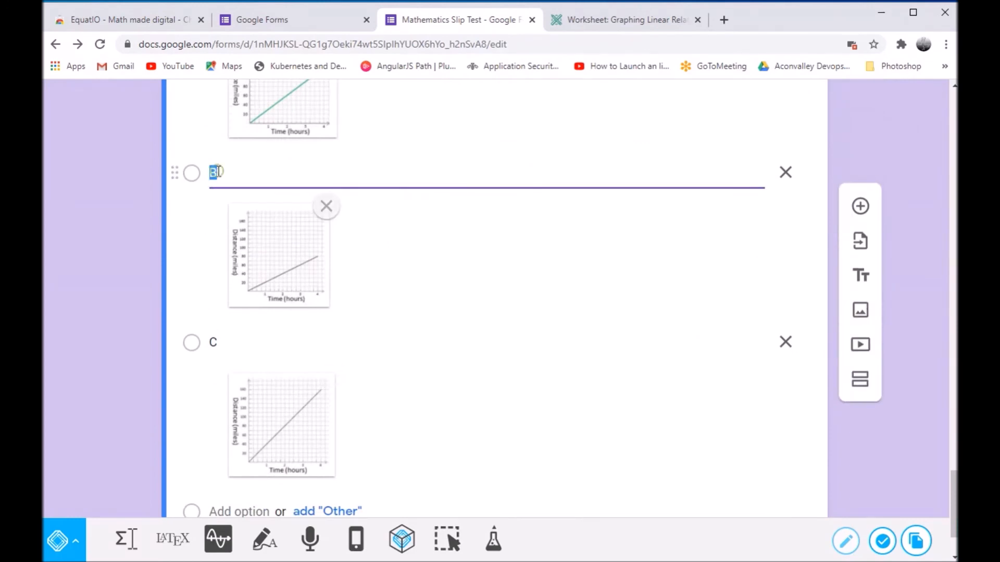
{"action": "type", "text": "b)"}
{"action": "left_click", "coordinate": [216, 340]}
{"action": "type", "text": "c)"}
{"action": "scroll", "coordinate": [261, 397], "scroll_direction": "down", "scroll_amount": 2}
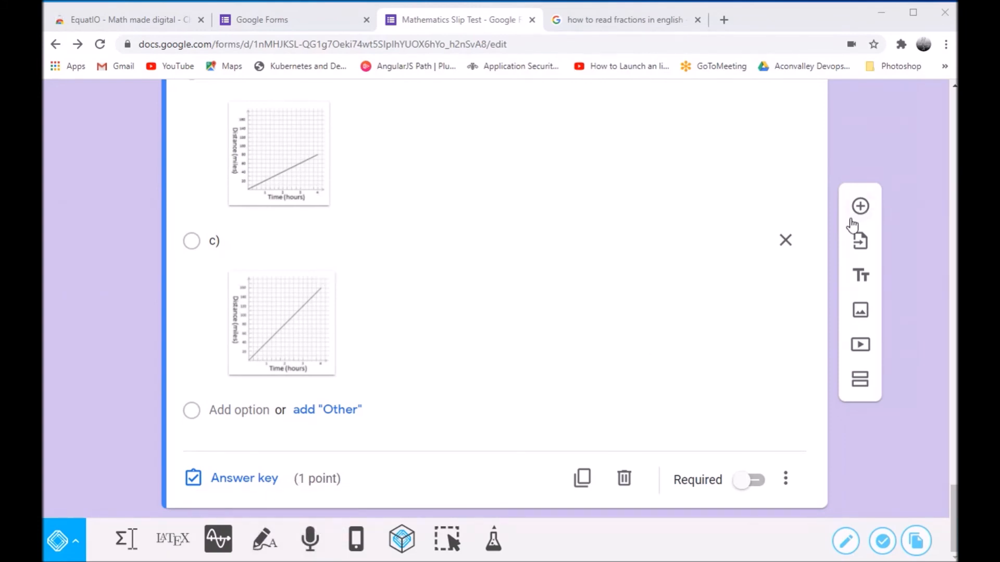
Add a new question "Q7)" and insert the fraction 3/4 over 1 1/4 into it using EquatIO speech input
{"action": "left_click", "coordinate": [861, 208]}
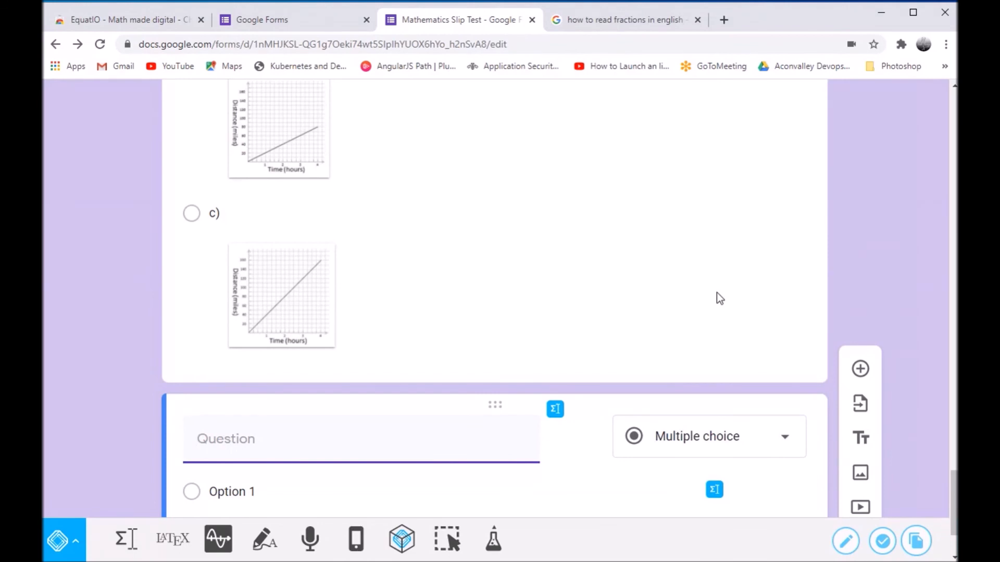
{"action": "type", "text": "Q7)"}
{"action": "left_click", "coordinate": [558, 414]}
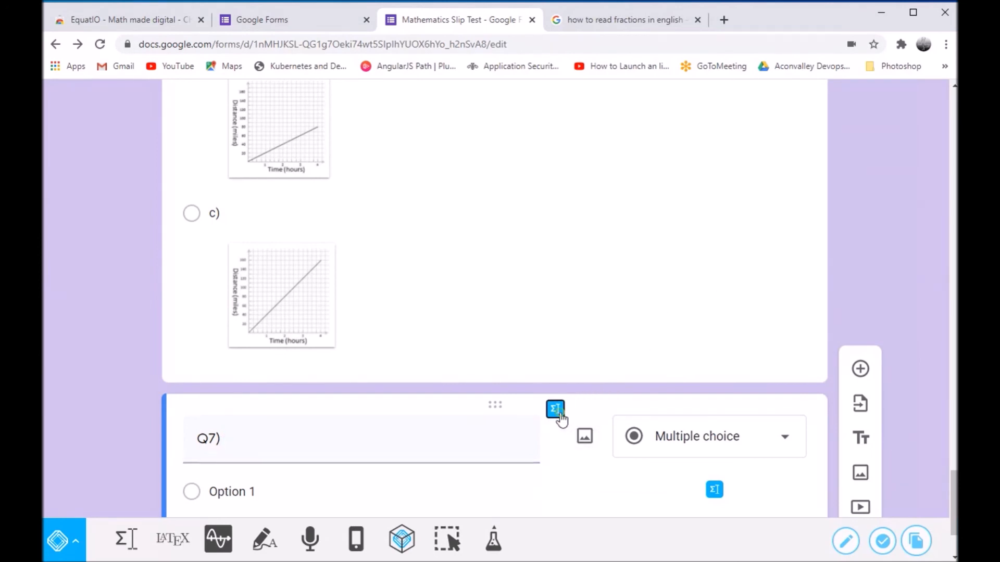
{"action": "scroll", "coordinate": [357, 480], "scroll_direction": "down", "scroll_amount": 2}
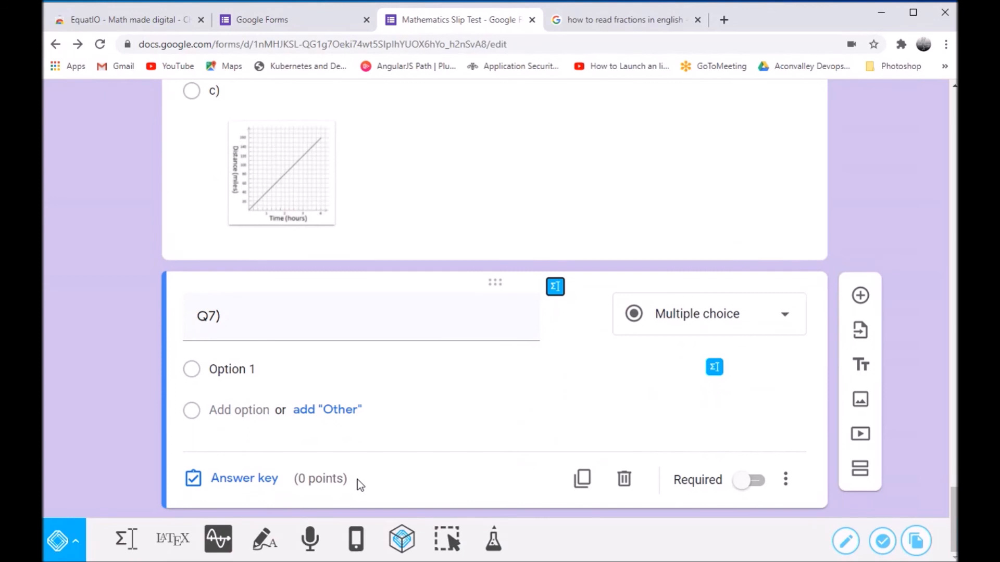
{"action": "left_click", "coordinate": [308, 551]}
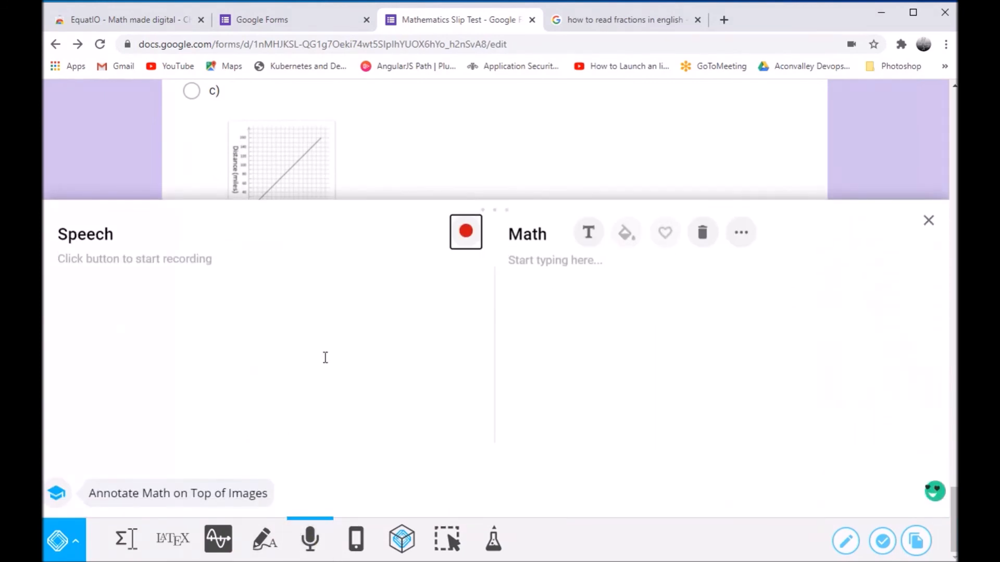
{"action": "left_click", "coordinate": [466, 233]}
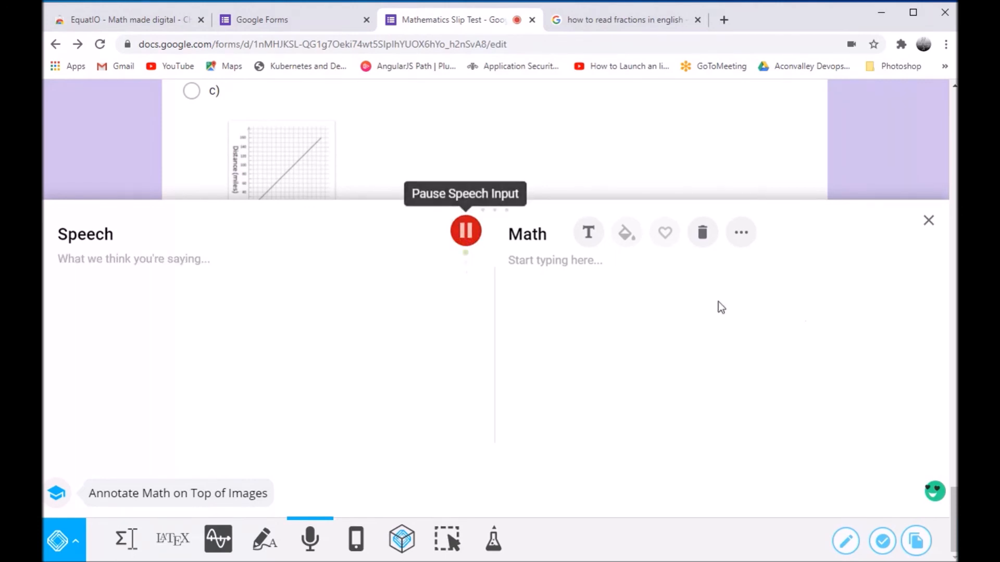
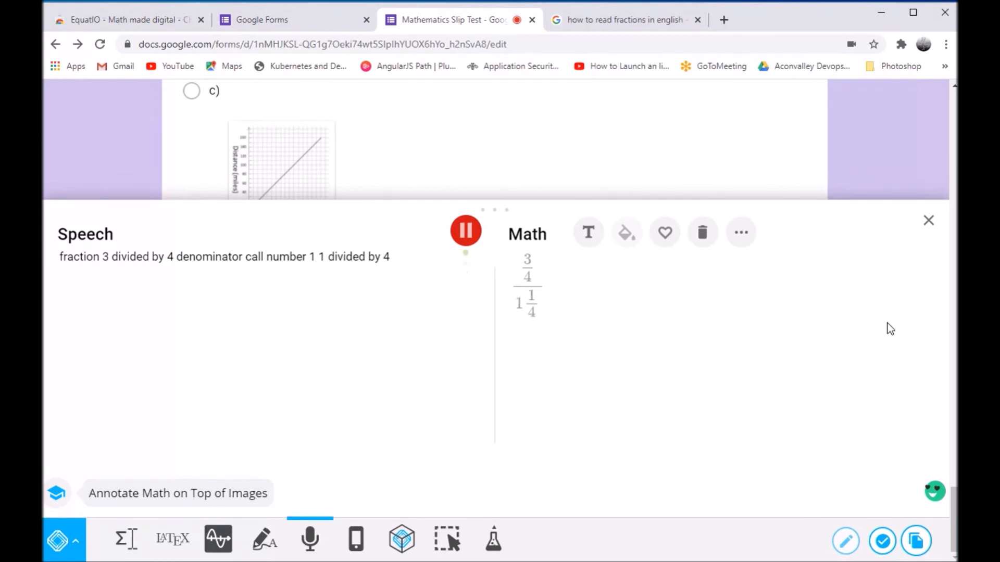
{"action": "left_click", "coordinate": [465, 231]}
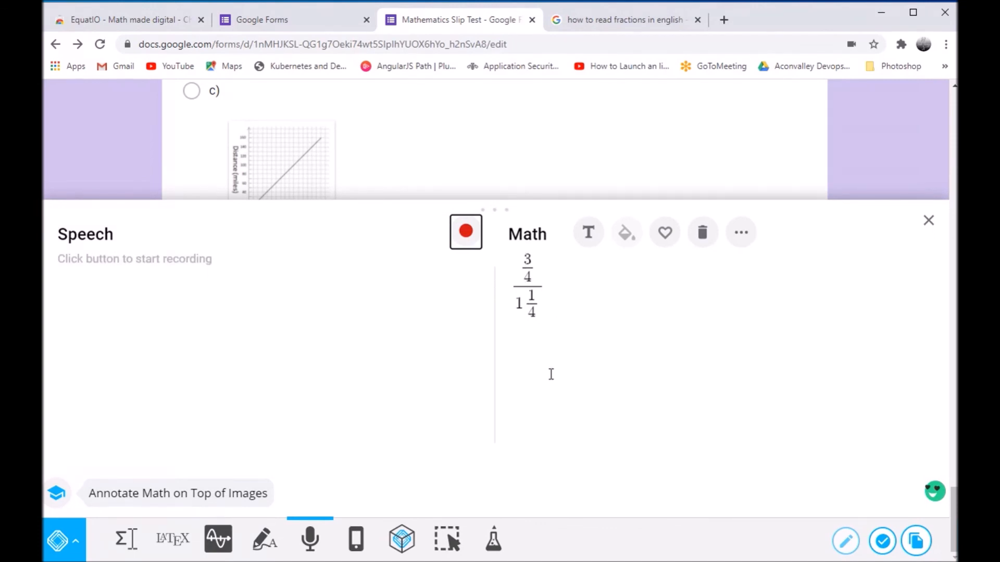
{"action": "left_click", "coordinate": [879, 544]}
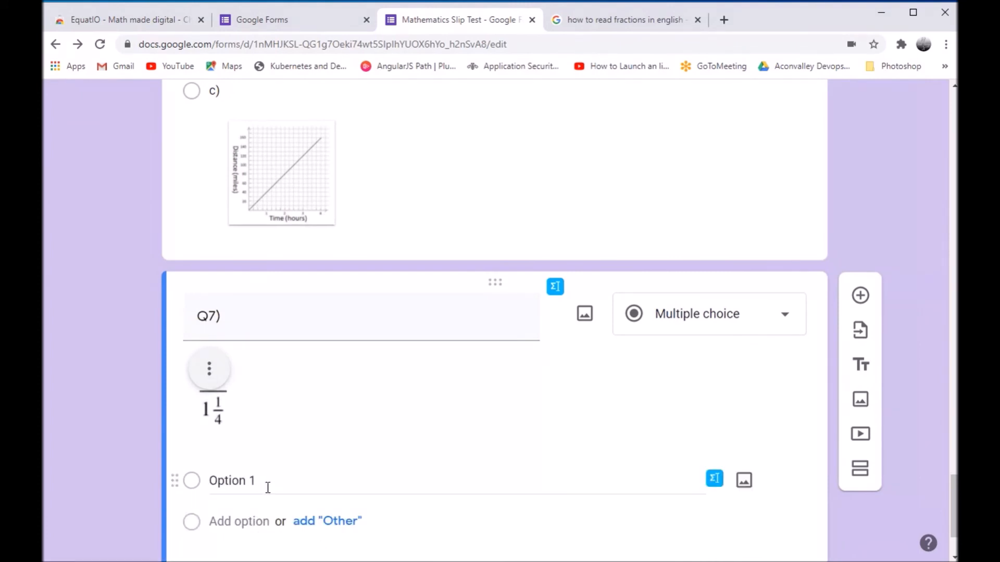
Complete the question text so that it reads "Q7) Solve"
{"action": "left_click", "coordinate": [244, 320]}
{"action": "left_click", "coordinate": [244, 320]}
{"action": "type", "text": "Solv"}
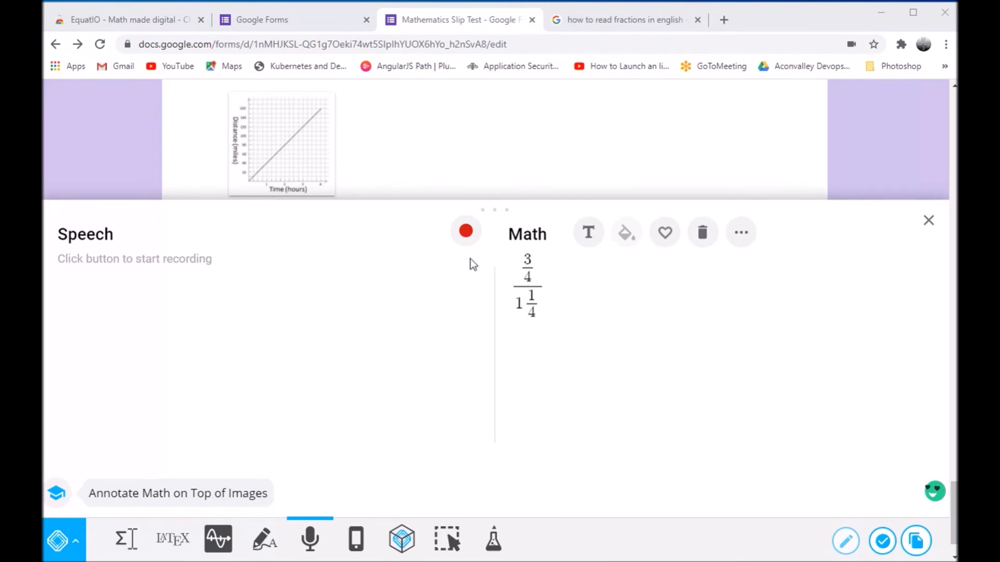
Dictate "× (1 1/2 − 2/3) = −−−" after Q7's fraction and insert the full expression into the question
{"action": "left_click", "coordinate": [466, 232]}
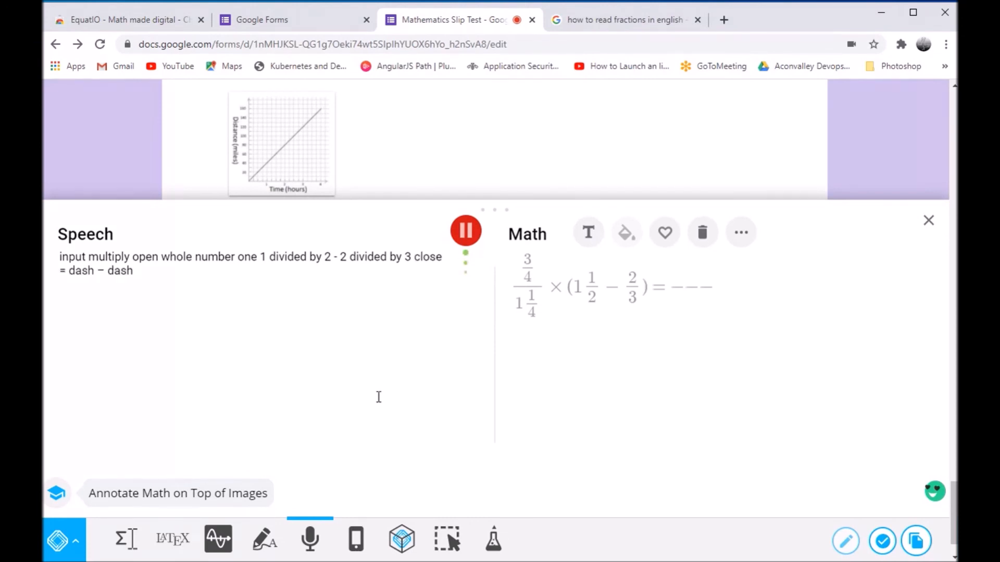
{"action": "left_click", "coordinate": [465, 230]}
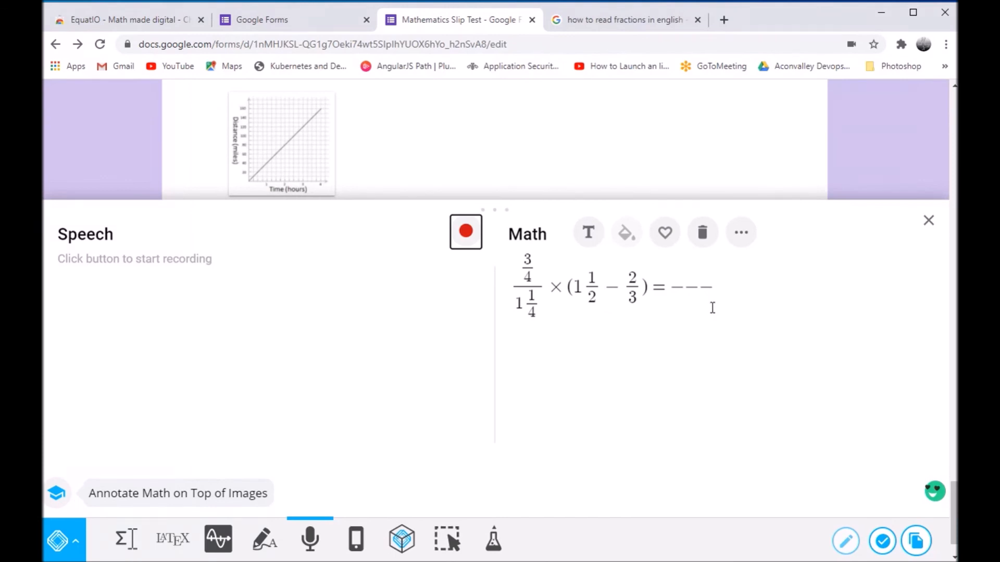
{"action": "left_click", "coordinate": [882, 543]}
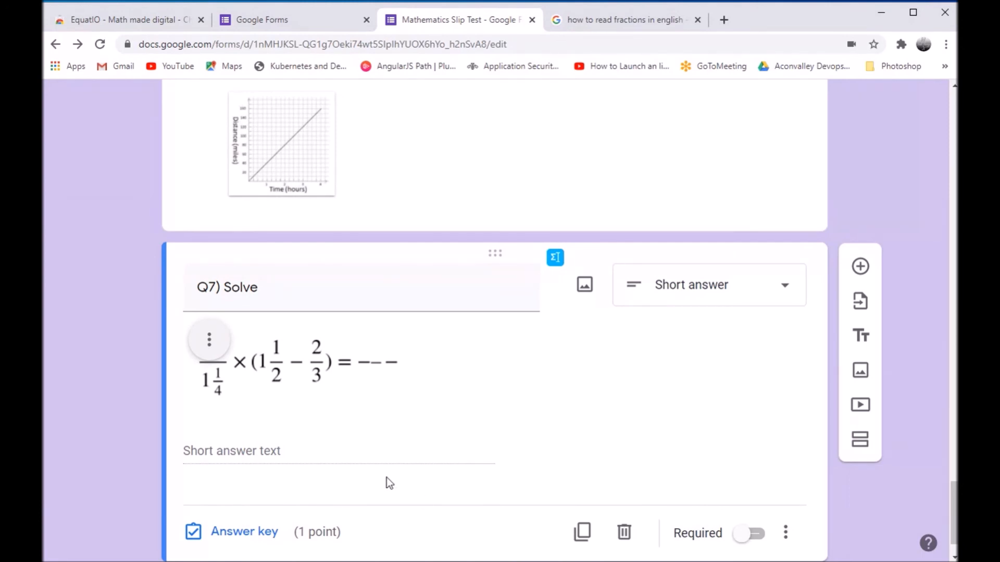
Open Q7's answer key and add the fraction 1/2 as a correct answer by dictating "1 divided by 2" in EquatIO
{"action": "left_click", "coordinate": [245, 532]}
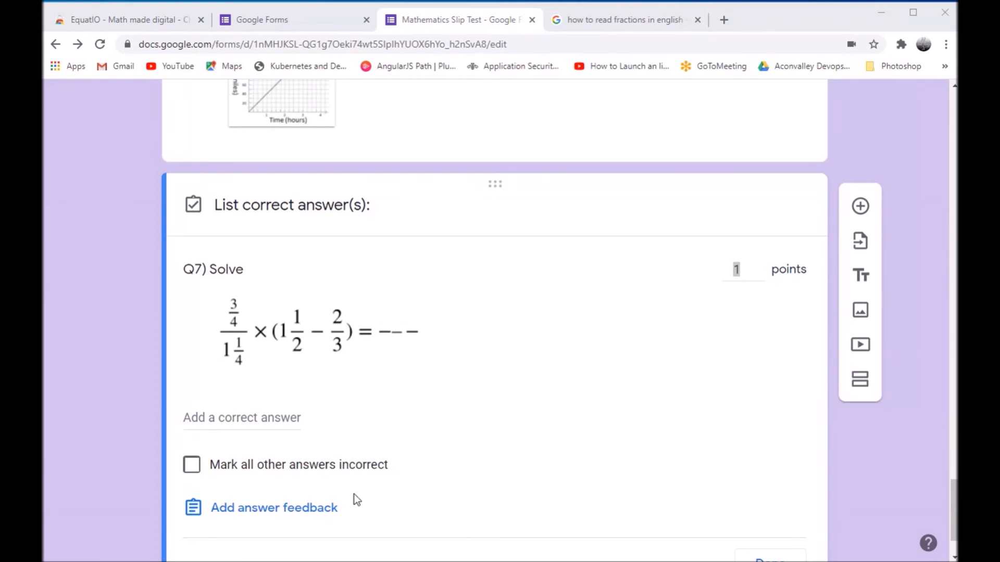
{"action": "left_click", "coordinate": [228, 419]}
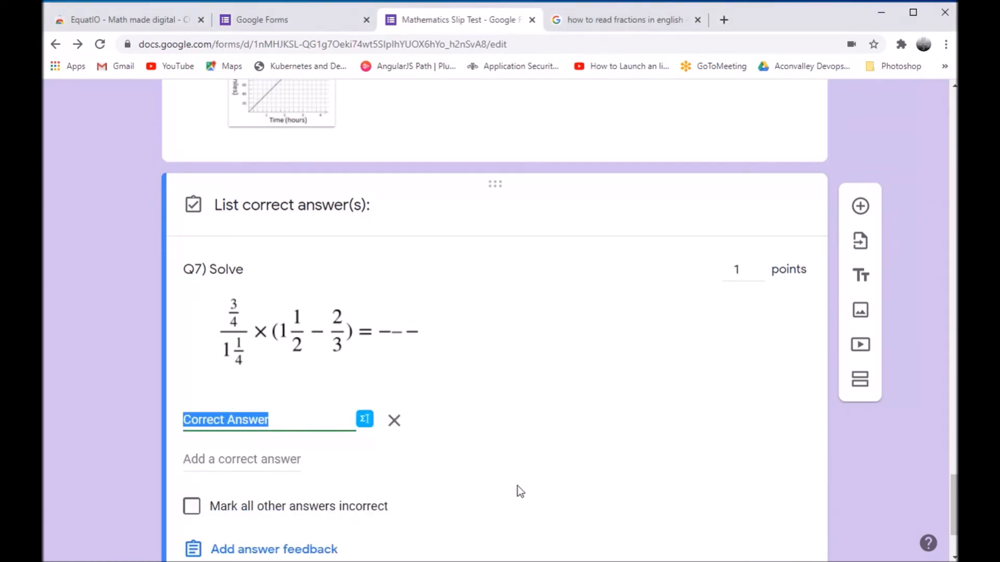
{"action": "left_click", "coordinate": [365, 420]}
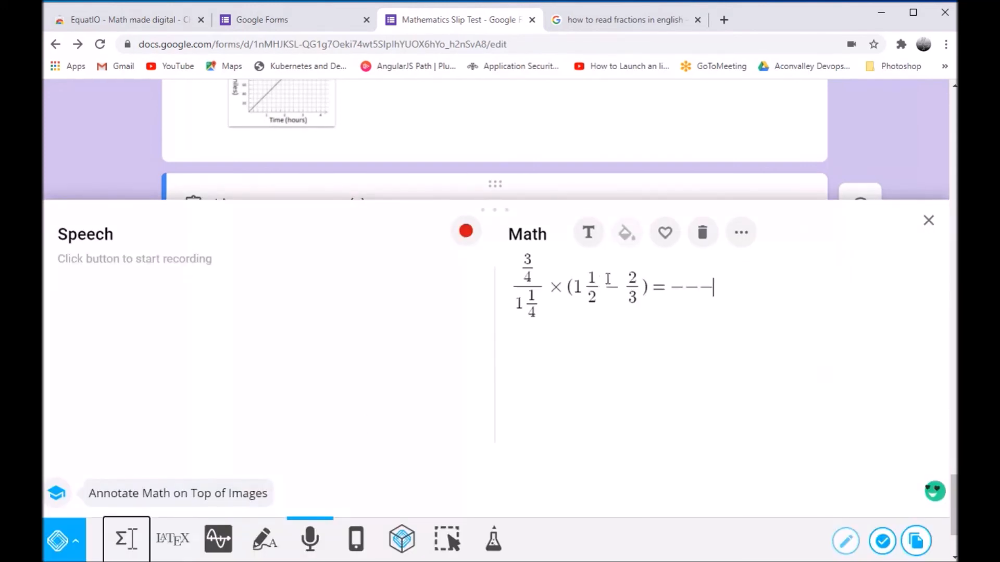
{"action": "left_click", "coordinate": [703, 235]}
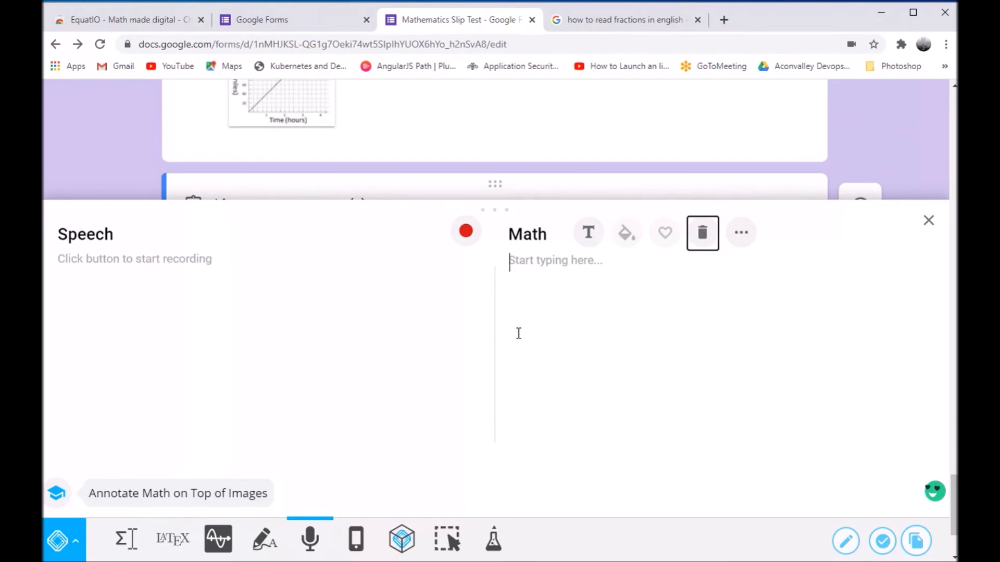
{"action": "left_click", "coordinate": [467, 233]}
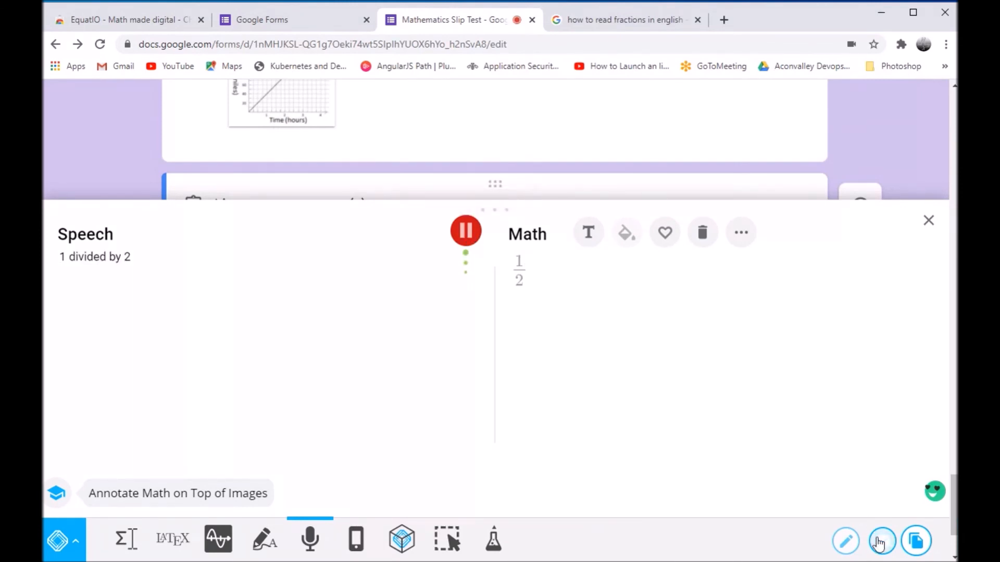
{"action": "left_click", "coordinate": [882, 541]}
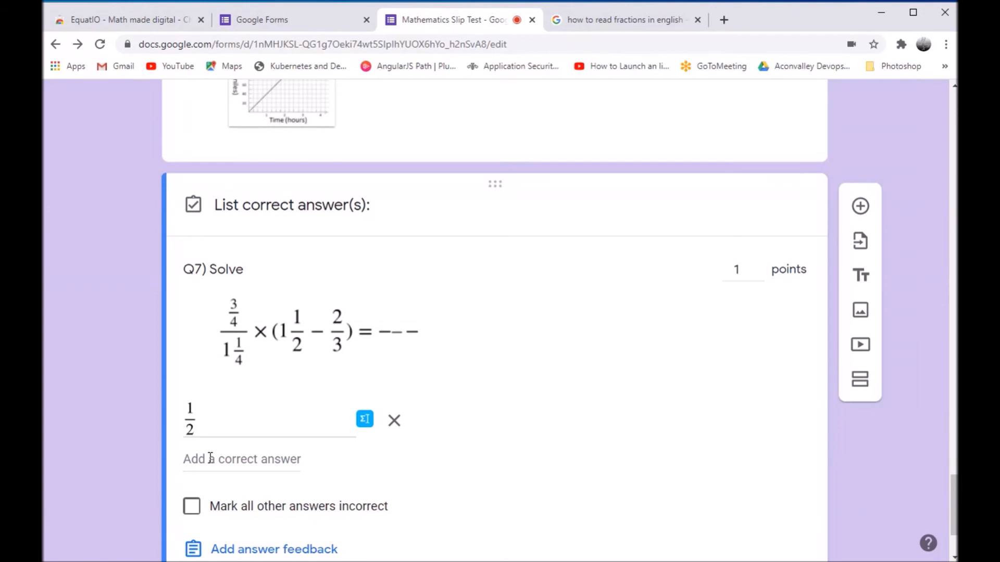
Mark all other answers to Q7 as incorrect and finish its answer key
{"action": "scroll", "coordinate": [210, 458], "scroll_direction": "down", "scroll_amount": 3}
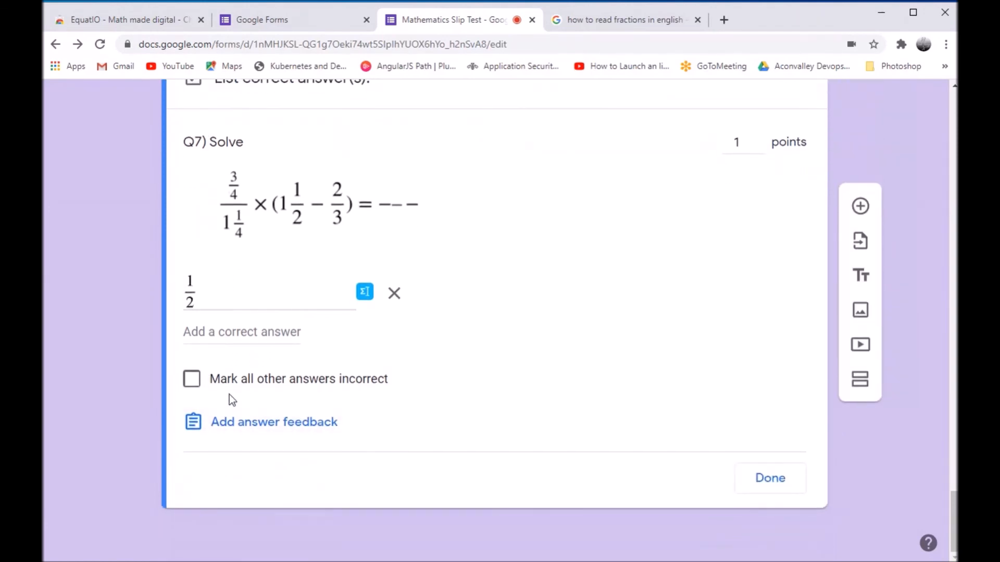
{"action": "left_click", "coordinate": [192, 381]}
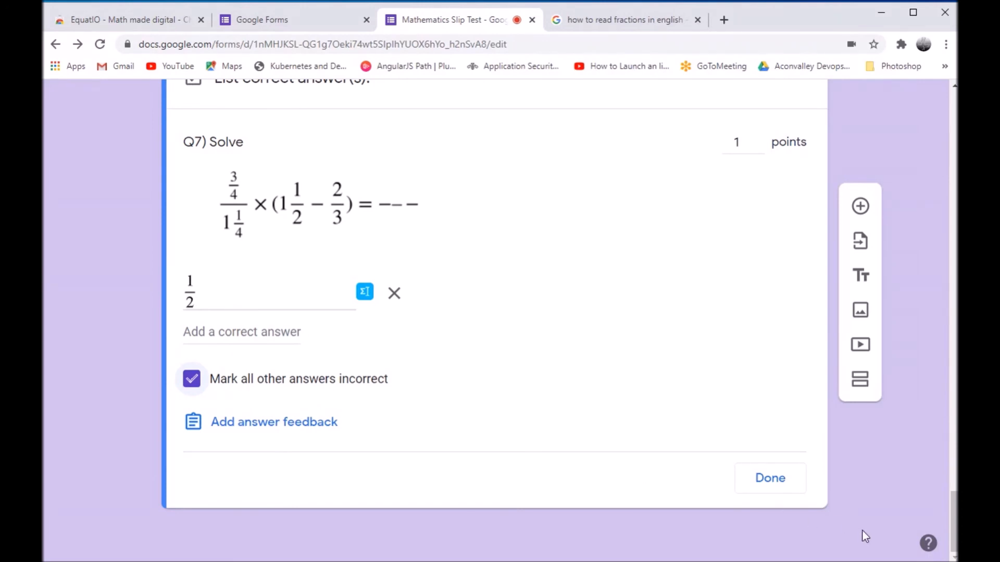
{"action": "left_click", "coordinate": [771, 479]}
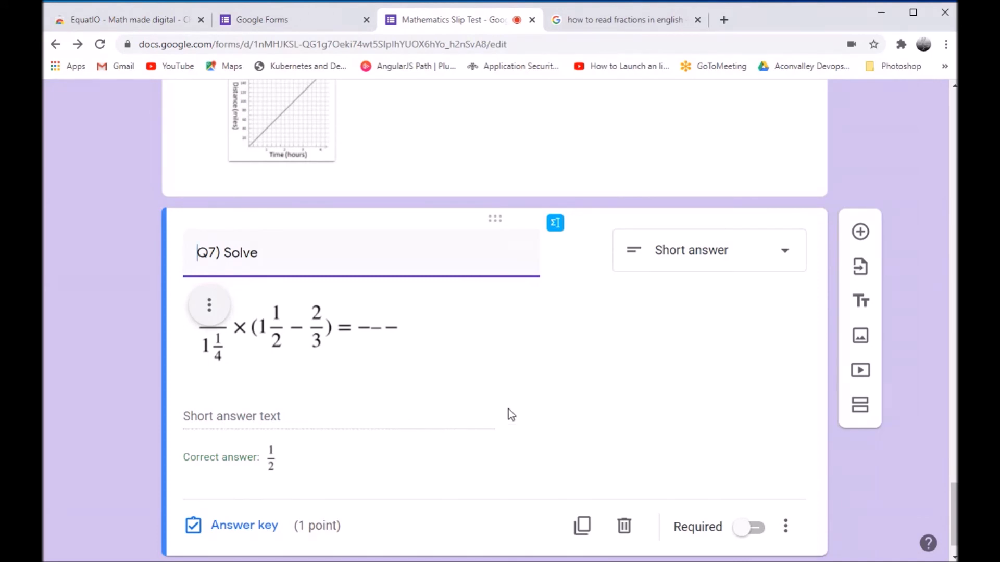
{"action": "scroll", "coordinate": [603, 382], "scroll_direction": "up", "scroll_amount": 2}
{"action": "scroll", "coordinate": [603, 381], "scroll_direction": "up", "scroll_amount": 20}
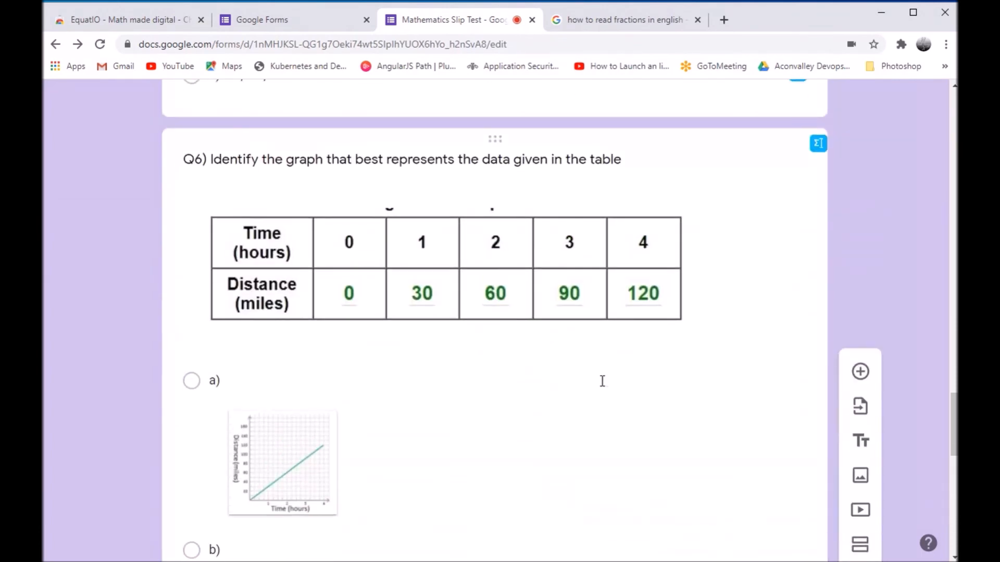
{"action": "scroll", "coordinate": [601, 383], "scroll_direction": "up", "scroll_amount": 20}
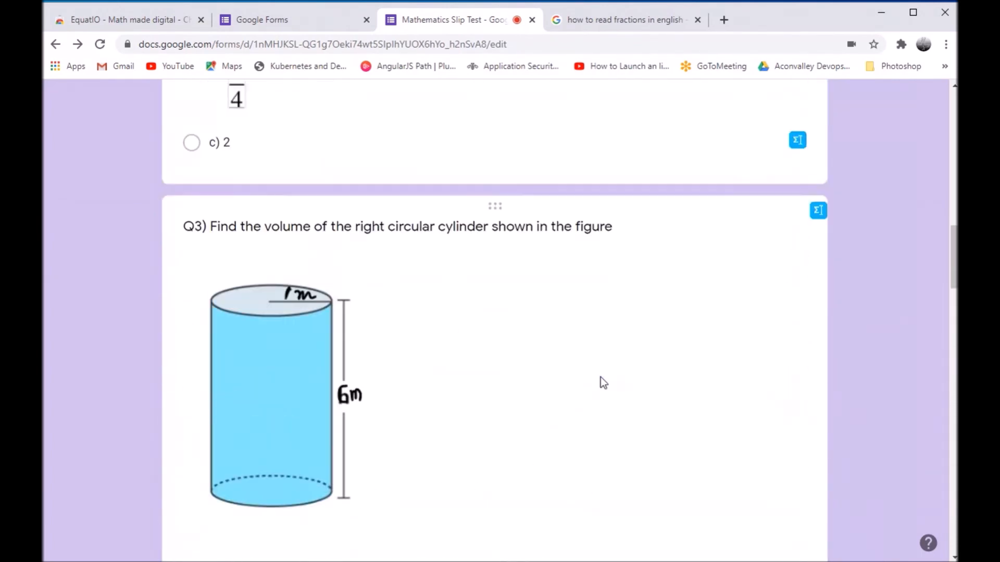
{"action": "scroll", "coordinate": [601, 377], "scroll_direction": "up", "scroll_amount": 5}
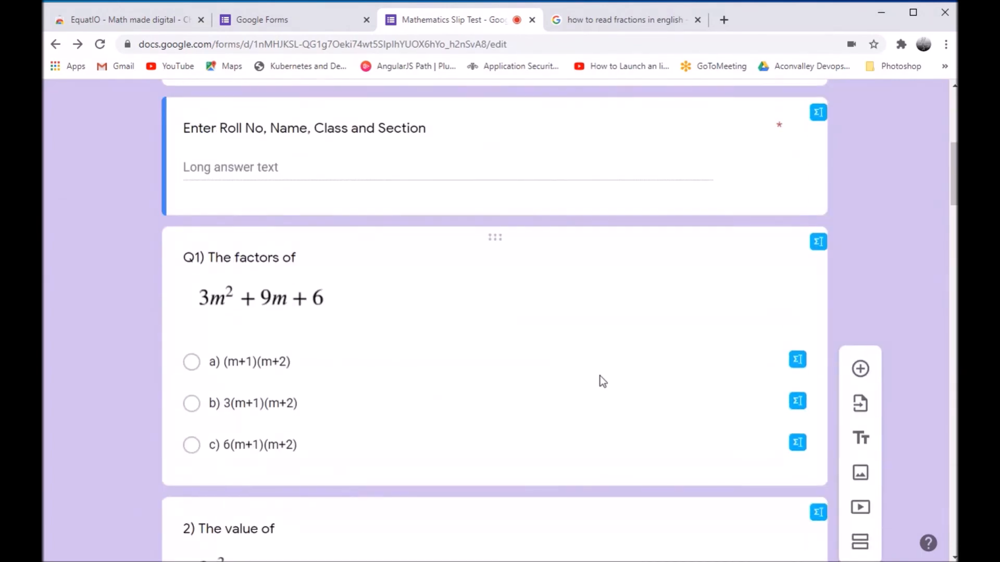